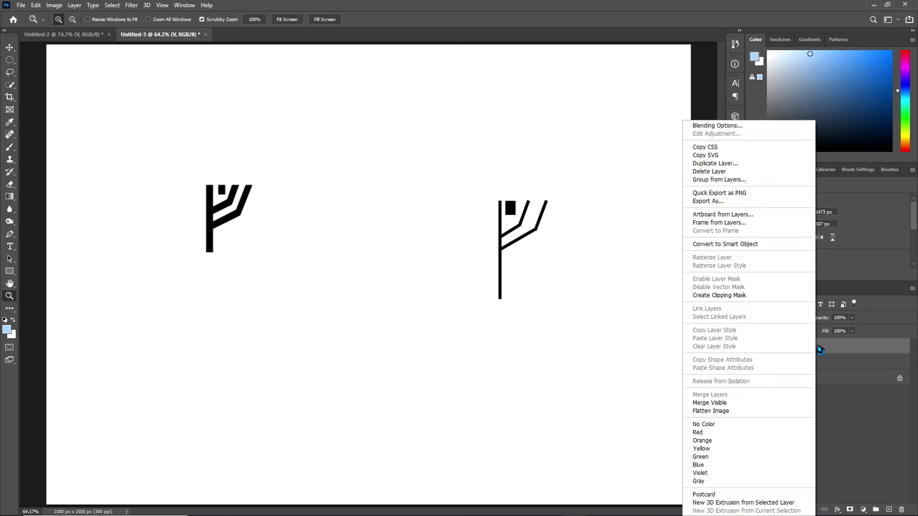
# Drop the thin square-V rune layer into Untitled-2 and delete the old thick V layer.
pyautogui.click(832, 346)
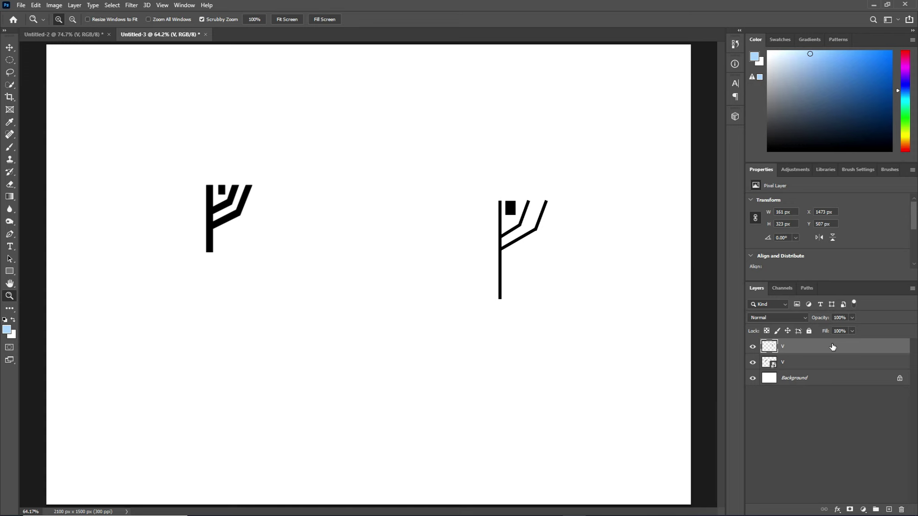
pyautogui.rightClick(832, 346)
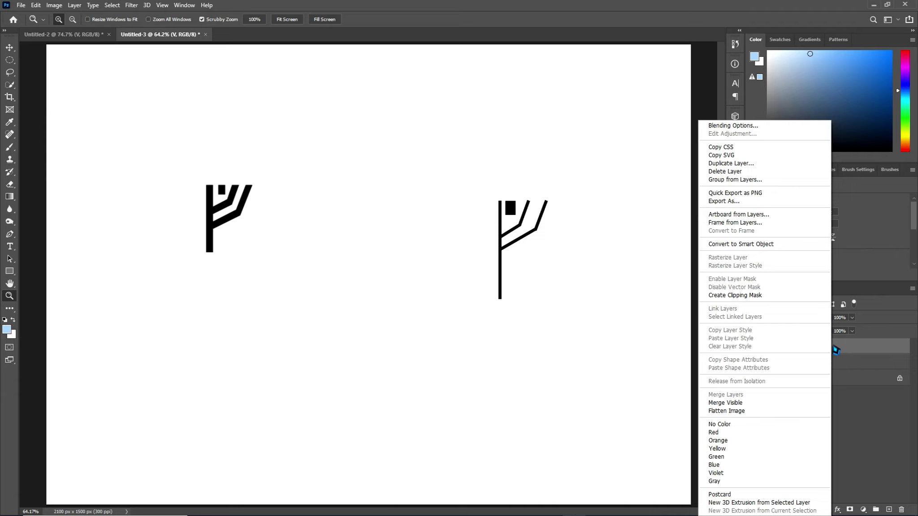
pyautogui.click(838, 347)
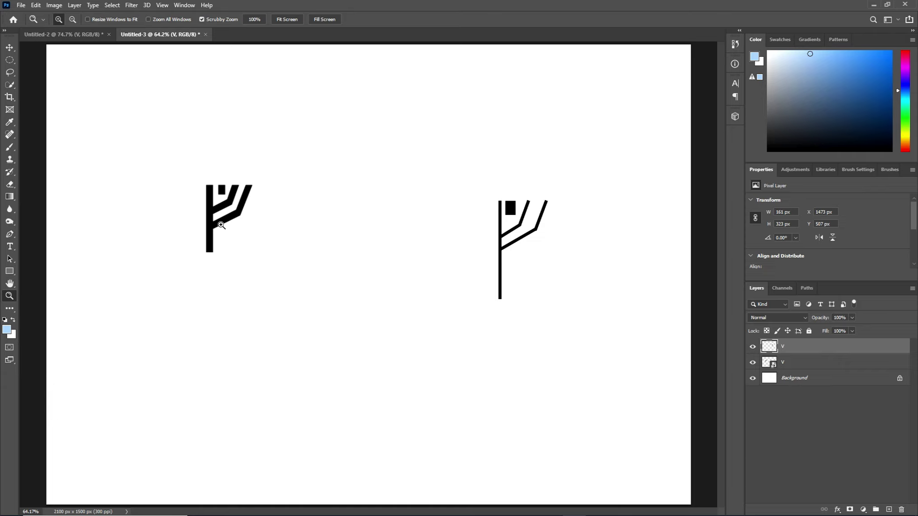
pyautogui.moveTo(842, 347)
pyautogui.mouseDown()
pyautogui.moveTo(329, 199)
pyautogui.moveTo(351, 316)
pyautogui.mouseUp()
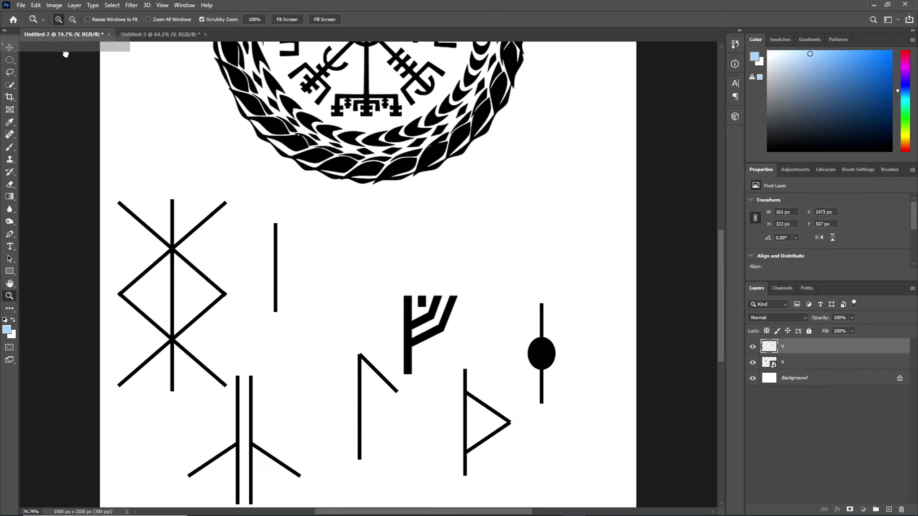
pyautogui.moveTo(351, 316); pyautogui.dragTo(361, 279)
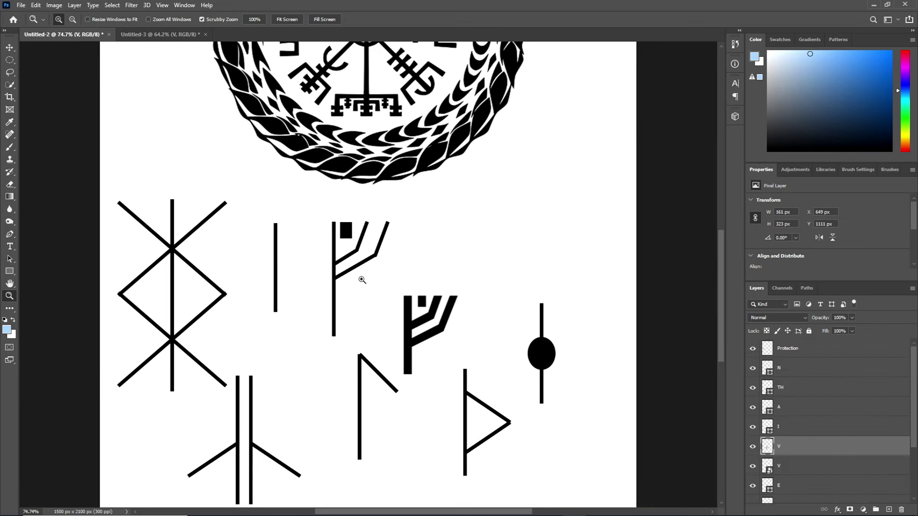
pyautogui.click(809, 470)
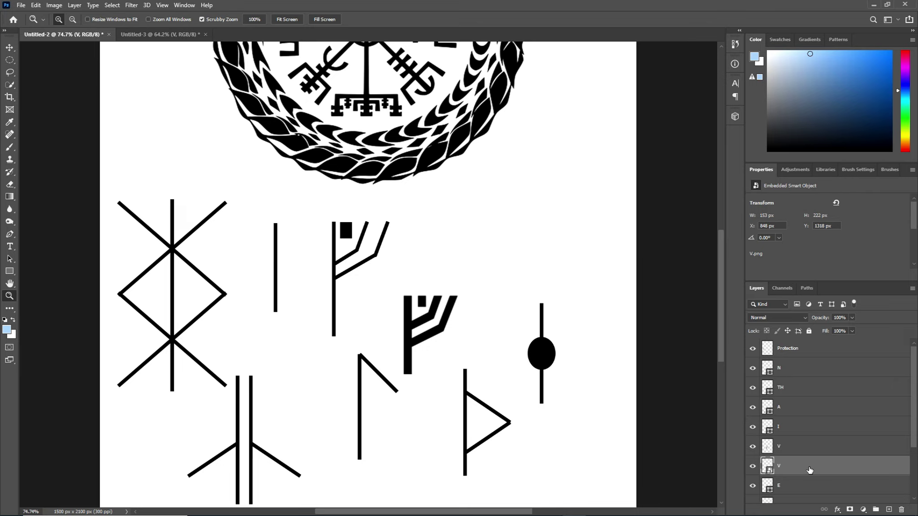
pyautogui.press('Delete')
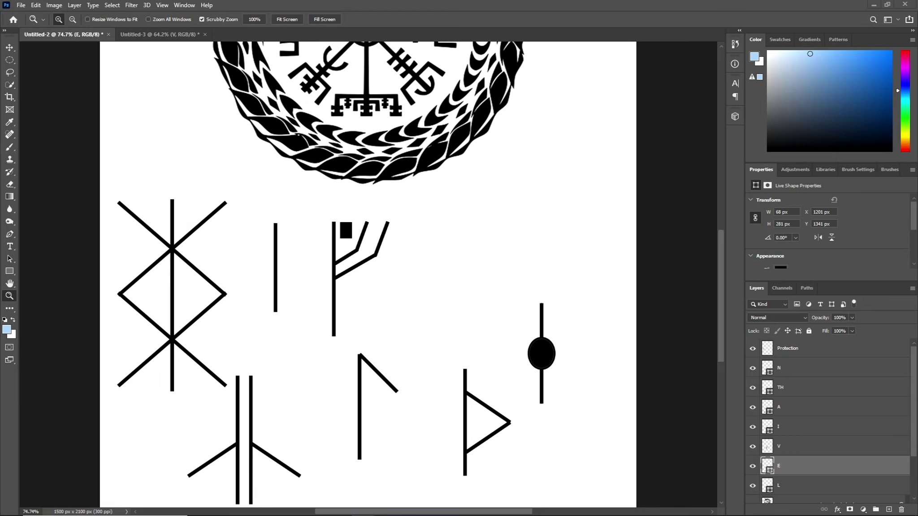
# Delete the E rune layer (line with black oval) and return to the Untitled-3 document.
pyautogui.click(753, 466)
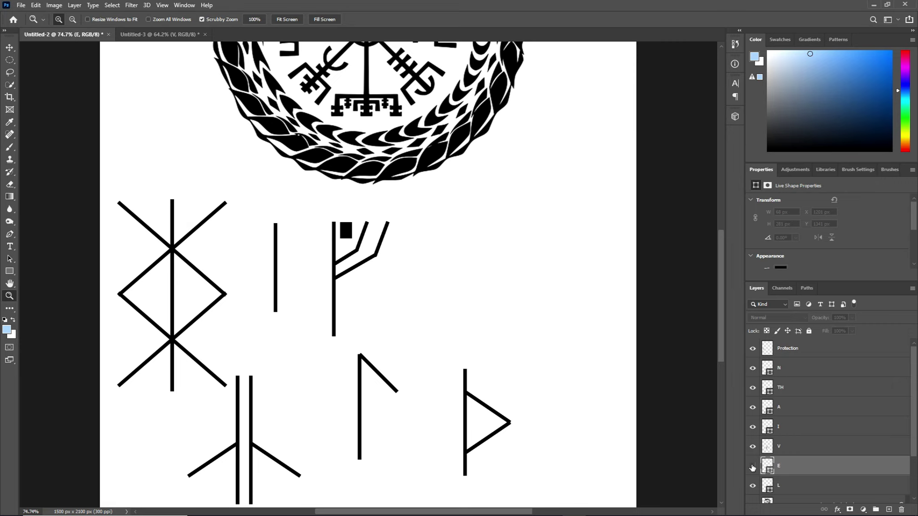
pyautogui.click(753, 466)
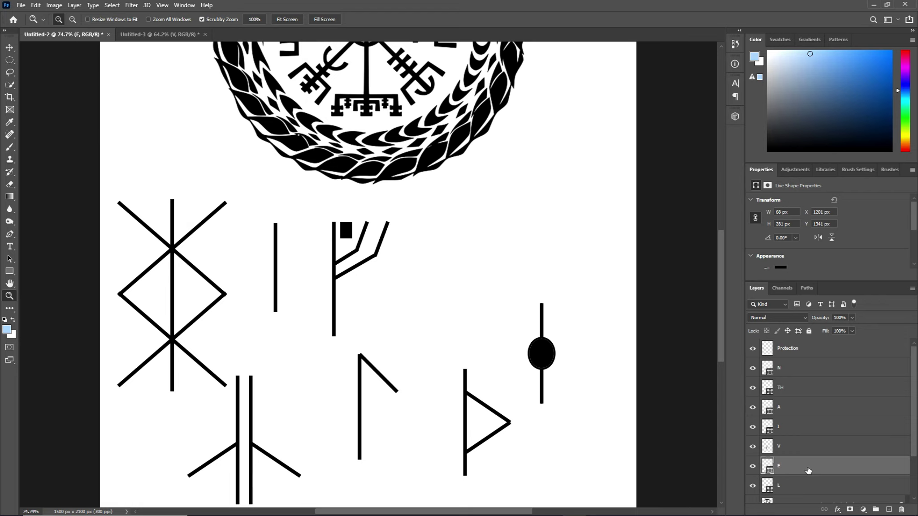
pyautogui.press('Delete')
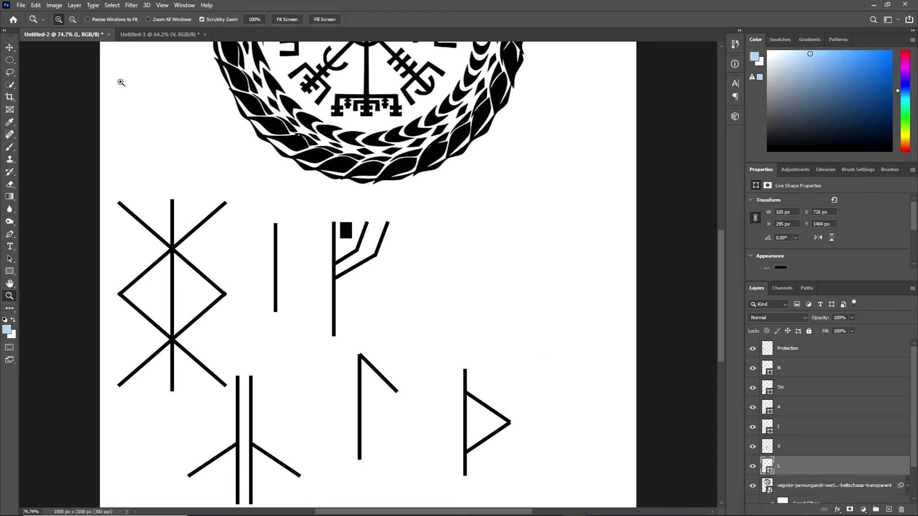
pyautogui.click(155, 36)
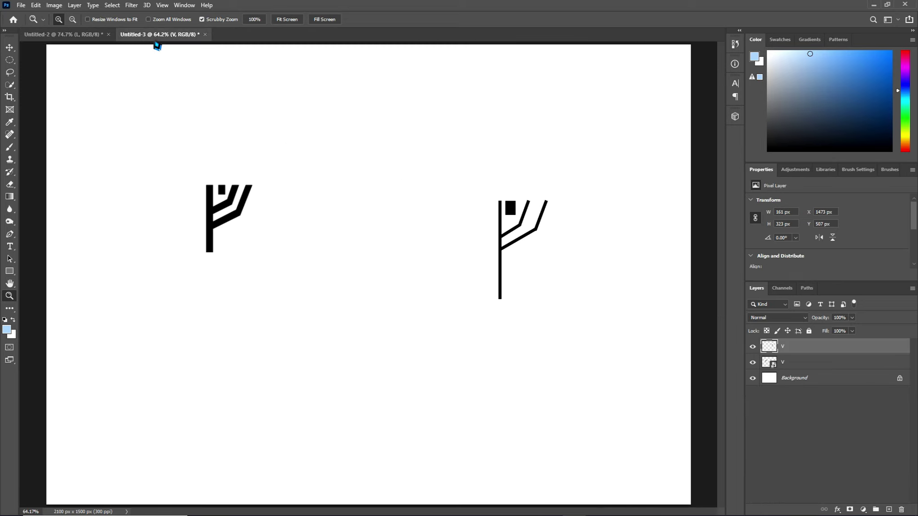
# Delete both V rune layers, leaving only the white Background layer.
pyautogui.press('Delete')
pyautogui.press('Delete')
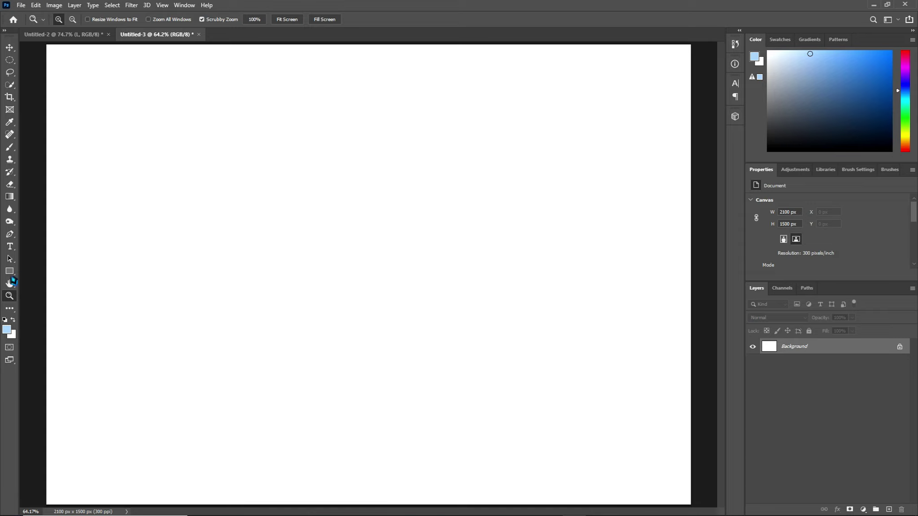
pyautogui.click(9, 274)
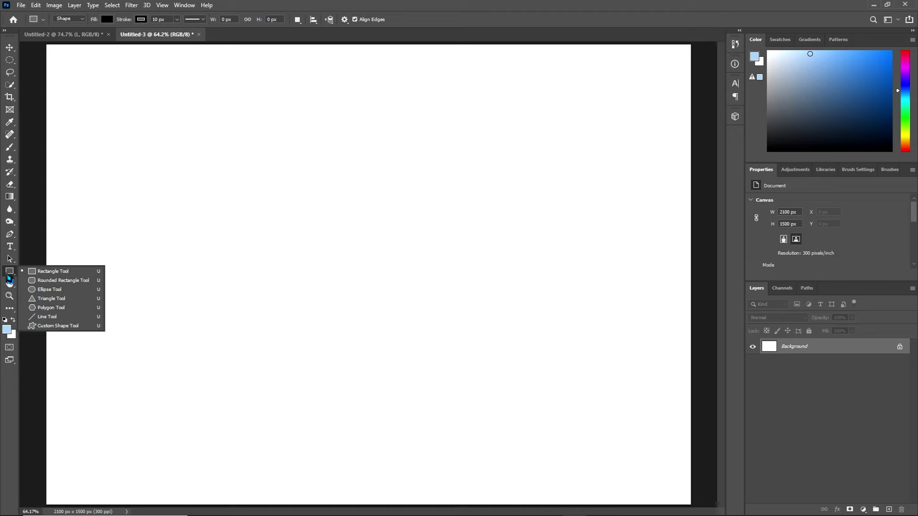
# Draw a vertical black line, place a duplicate beside it, and add an empty layer.
pyautogui.click(62, 316)
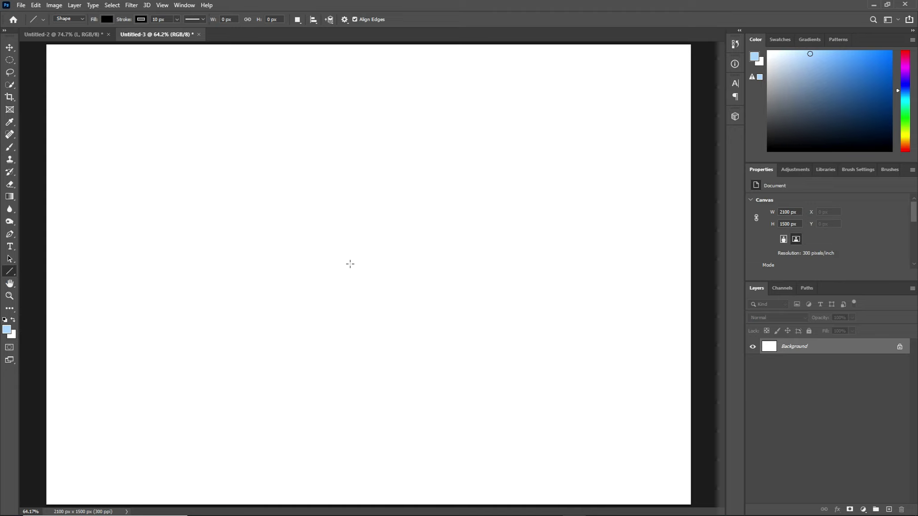
pyautogui.moveTo(353, 256); pyautogui.dragTo(367, 342)
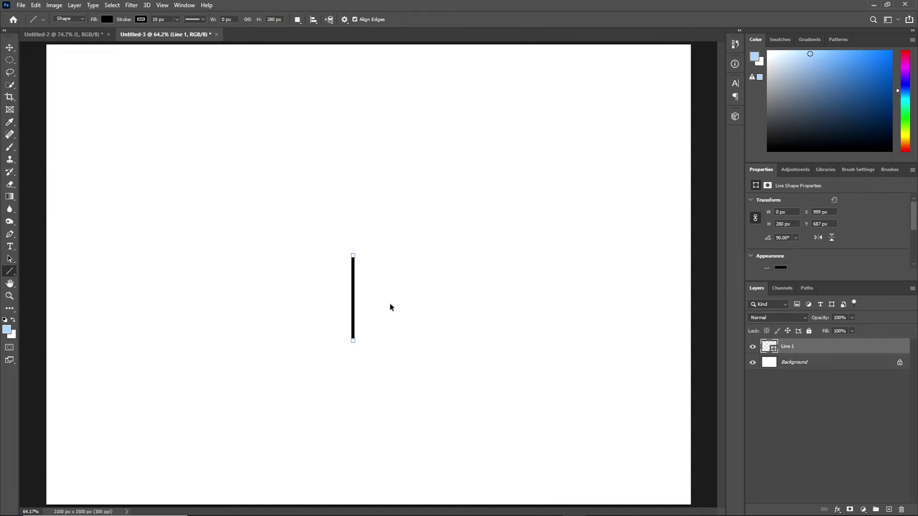
pyautogui.hotkey('ctrl', 'j')
pyautogui.hotkey('ctrl', 't')
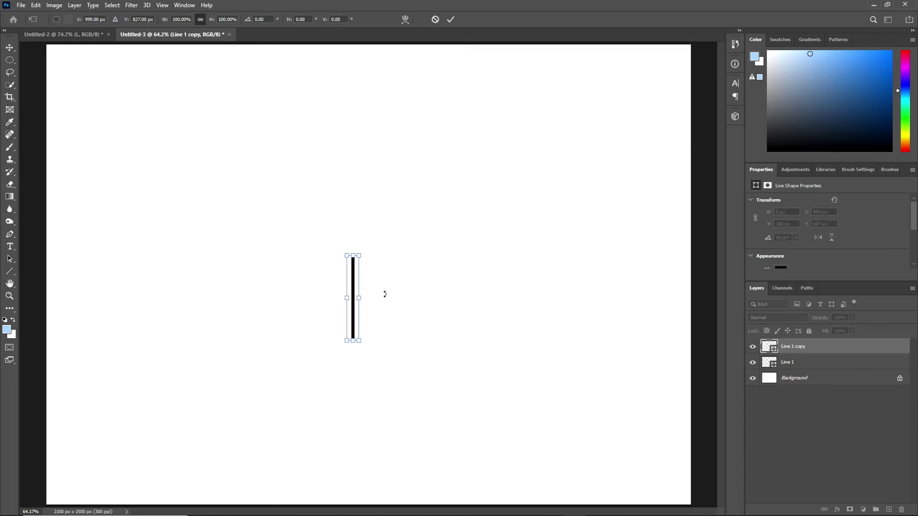
pyautogui.moveTo(353, 308)
pyautogui.mouseDown()
pyautogui.moveTo(418, 316)
pyautogui.moveTo(407, 316)
pyautogui.mouseUp()
pyautogui.press('Return')
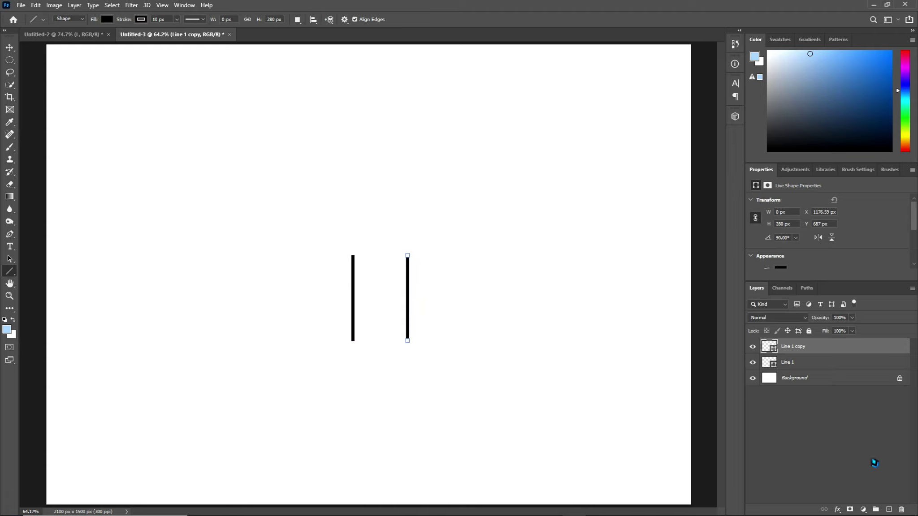
pyautogui.click(889, 509)
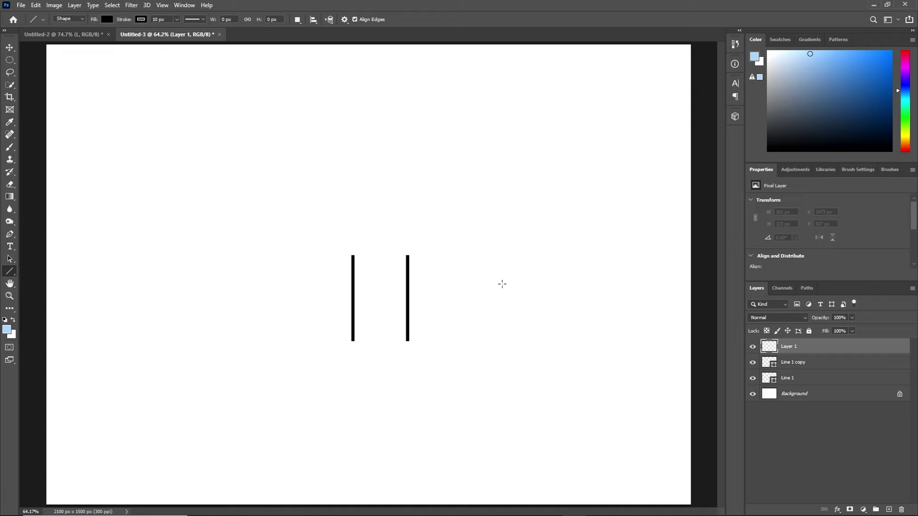
# Draw a short diagonal line and place it at the top of the left post.
pyautogui.moveTo(490, 268); pyautogui.dragTo(516, 281)
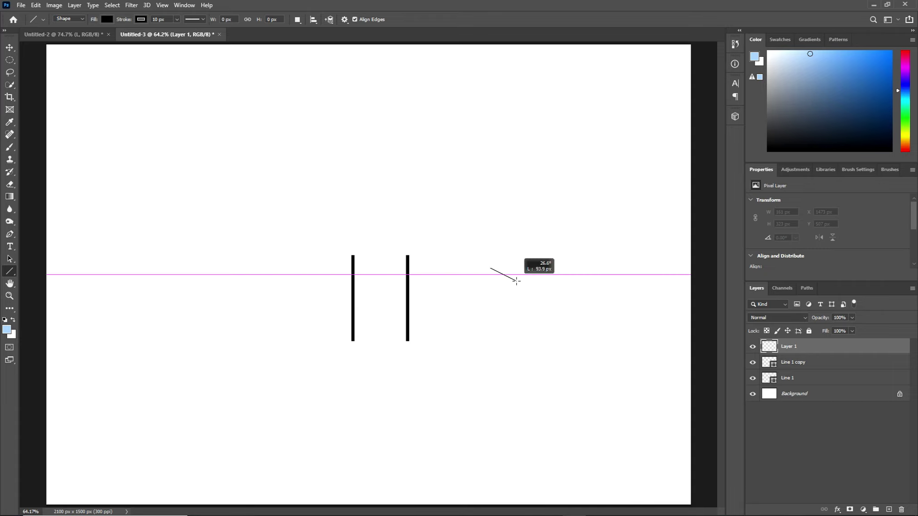
pyautogui.moveTo(517, 281); pyautogui.dragTo(519, 282)
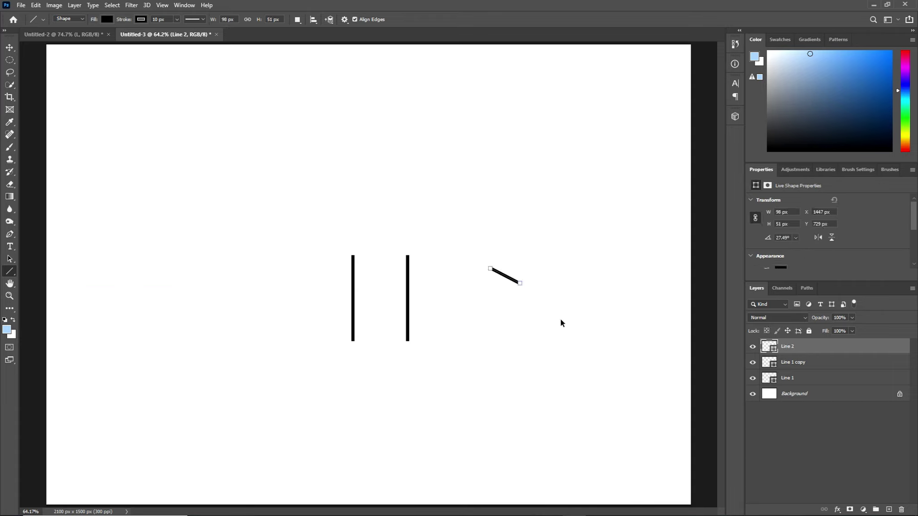
pyautogui.hotkey('ctrl', 't')
pyautogui.moveTo(509, 280); pyautogui.dragTo(380, 272)
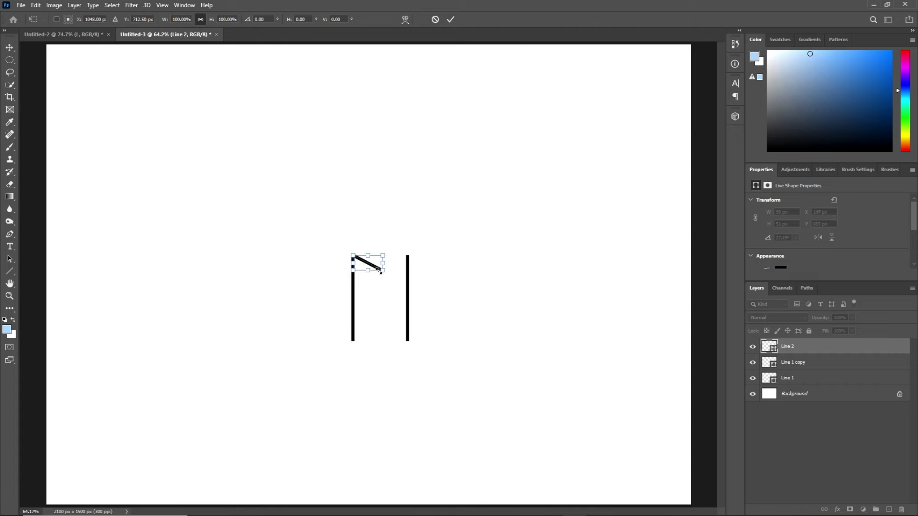
pyautogui.moveTo(381, 272); pyautogui.dragTo(386, 272)
pyautogui.press('Return')
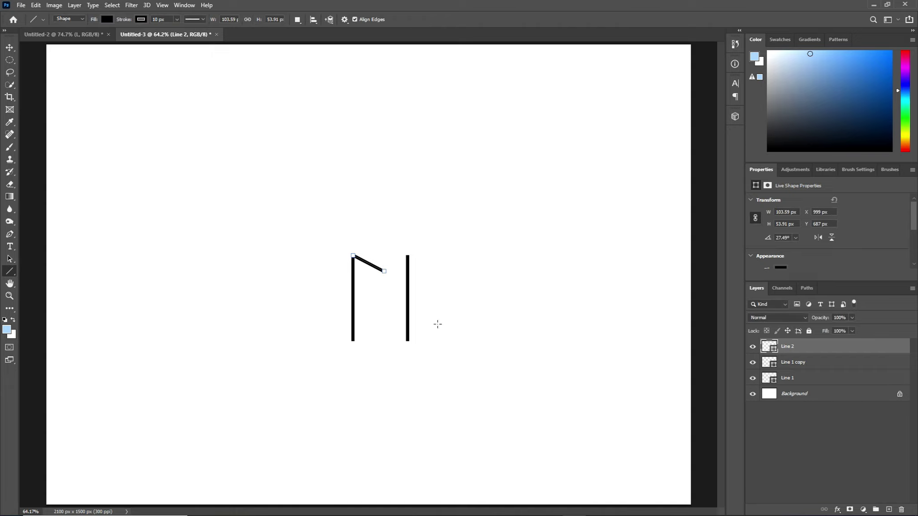
pyautogui.hotkey('ctrl', 't')
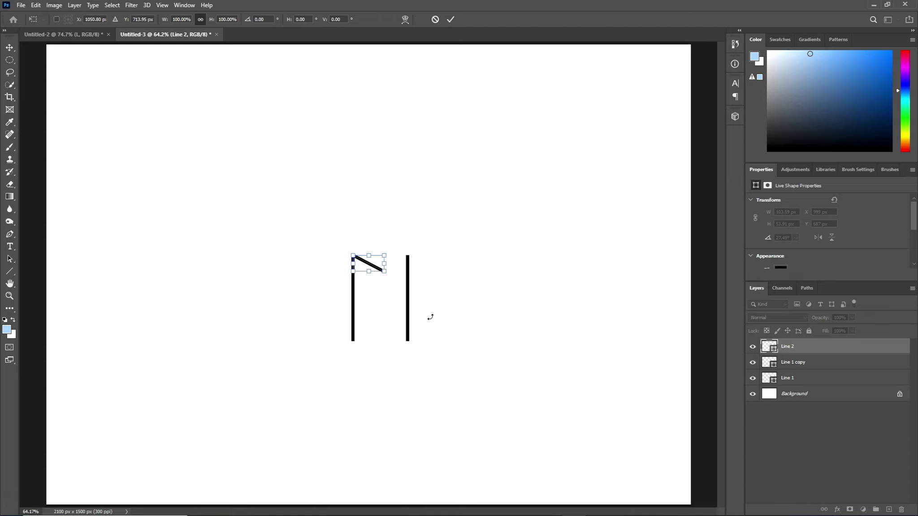
pyautogui.press('Return')
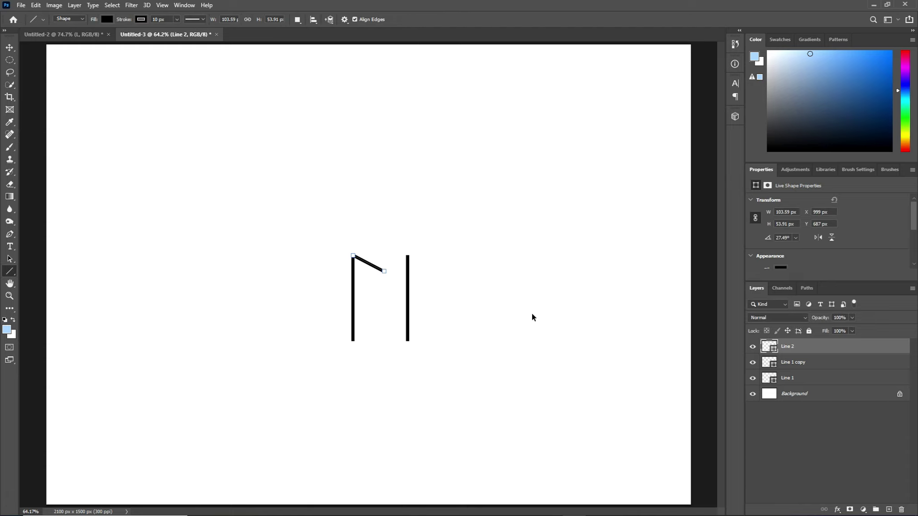
# Duplicate the diagonal, flip it horizontally, and place it at the right post's top.
pyautogui.hotkey('ctrl', 'j')
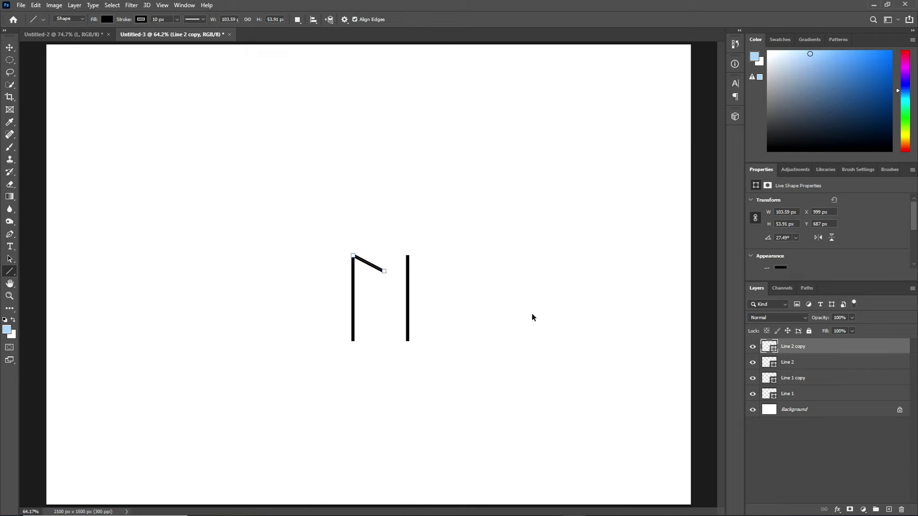
pyautogui.hotkey('ctrl', 't')
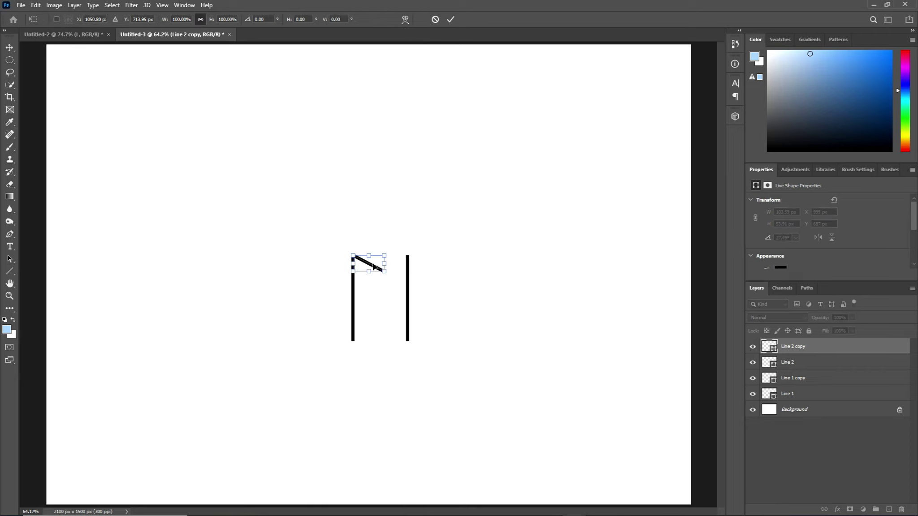
pyautogui.rightClick(366, 261)
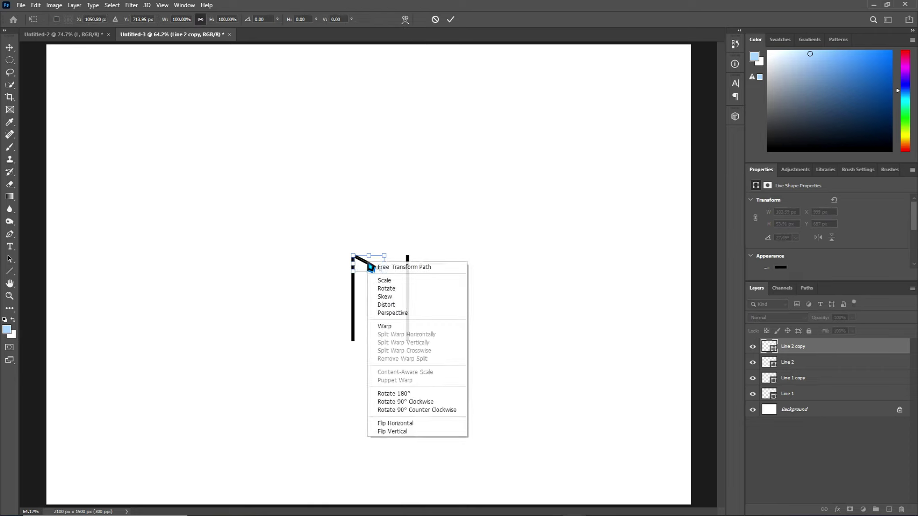
pyautogui.click(417, 423)
pyautogui.moveTo(372, 265); pyautogui.dragTo(397, 265)
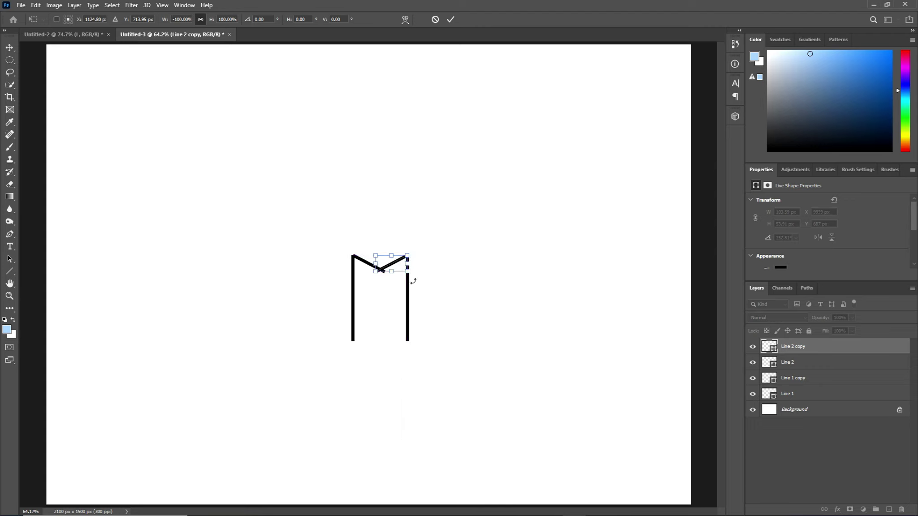
pyautogui.press('Return')
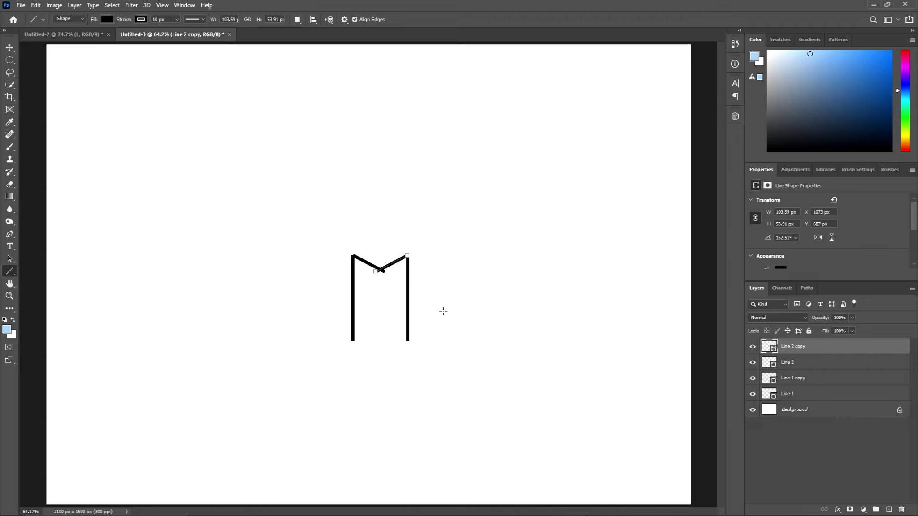
# Drag the right diagonal's inner endpoint down toward the M's middle.
pyautogui.click(831, 396)
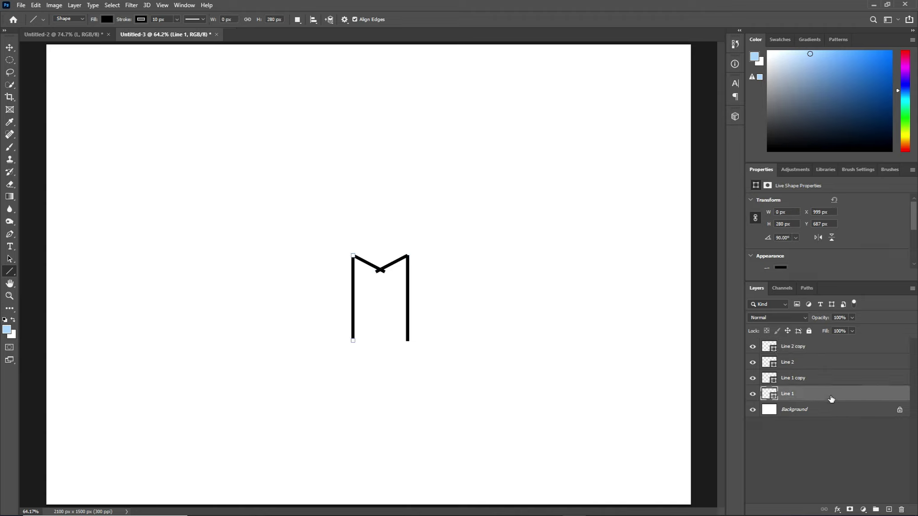
pyautogui.click(822, 412)
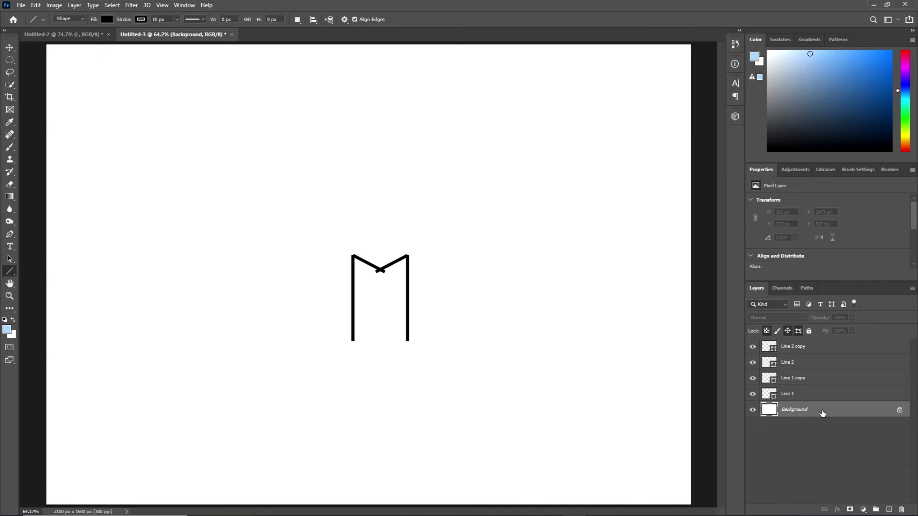
pyautogui.click(816, 349)
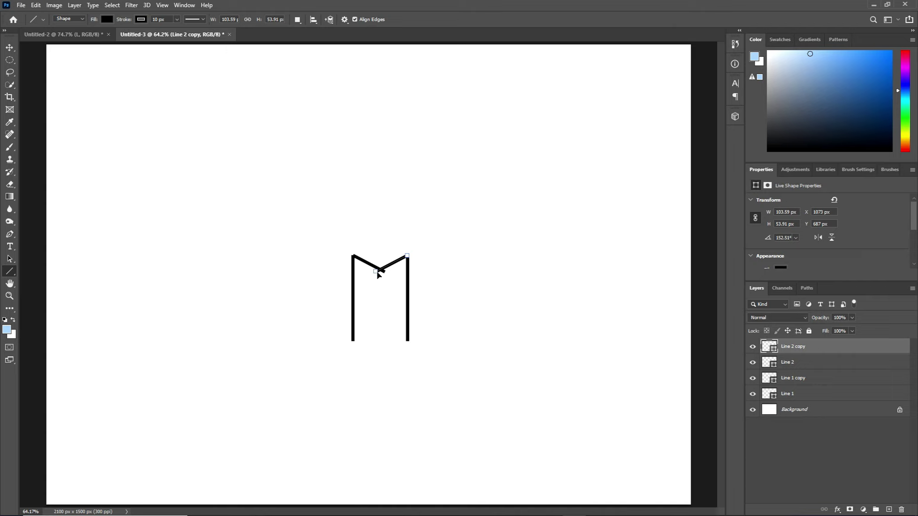
pyautogui.moveTo(377, 273); pyautogui.dragTo(382, 273)
pyautogui.moveTo(382, 272); pyautogui.dragTo(378, 279)
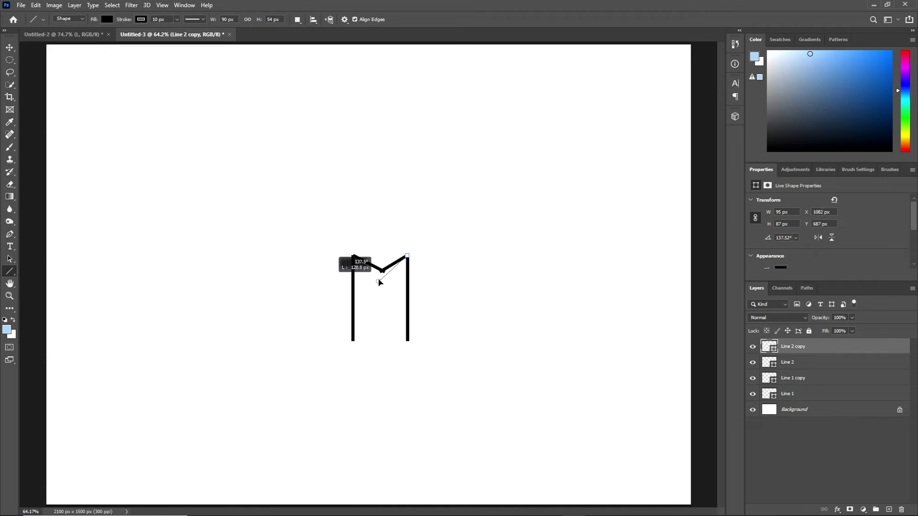
pyautogui.moveTo(378, 282); pyautogui.dragTo(383, 279)
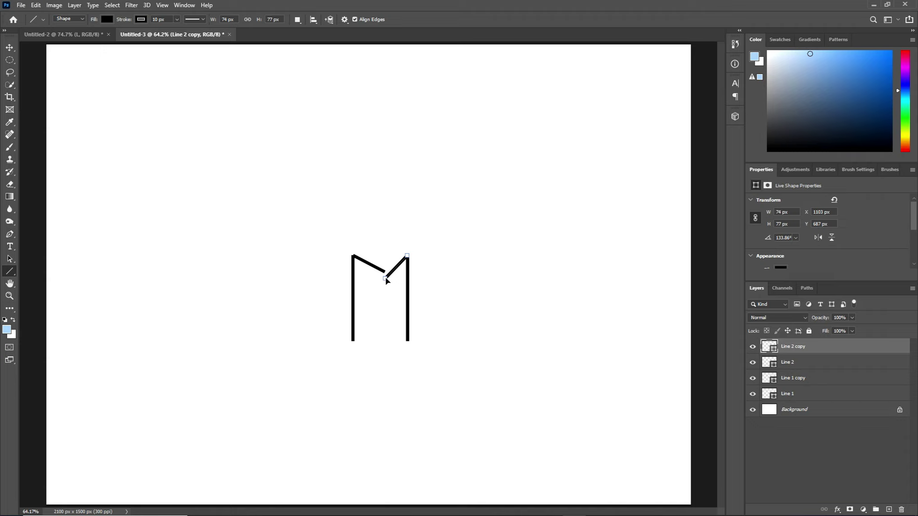
pyautogui.moveTo(384, 281); pyautogui.dragTo(382, 281)
# Drag both diagonals' inner endpoints so they join at one centre point.
pyautogui.click(819, 364)
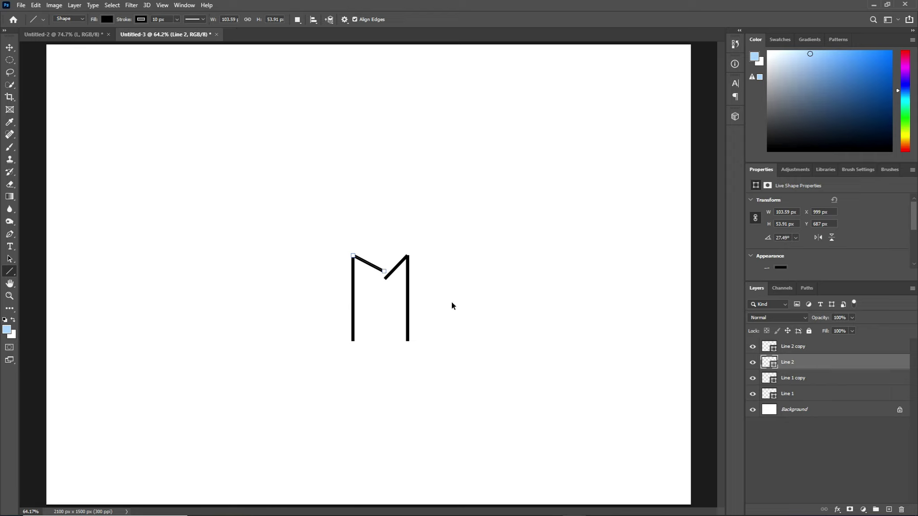
pyautogui.hotkey('ctrl', 't')
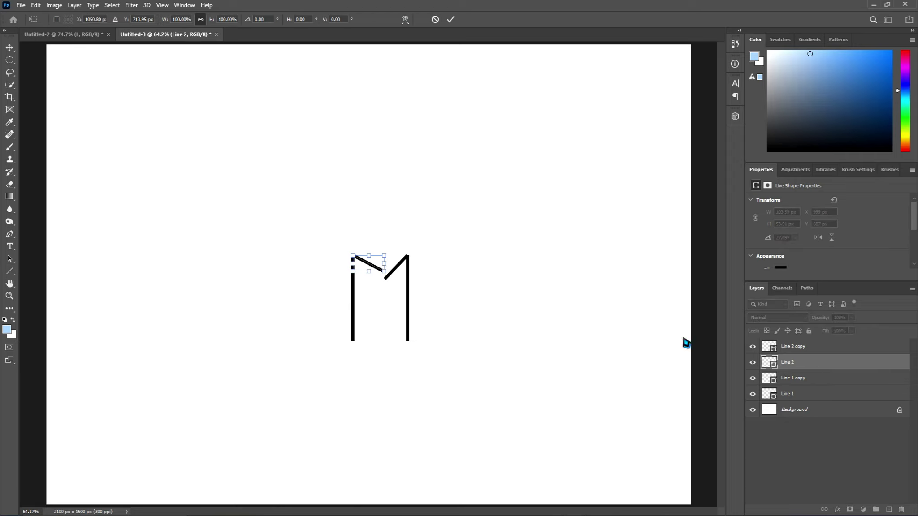
pyautogui.press('Return')
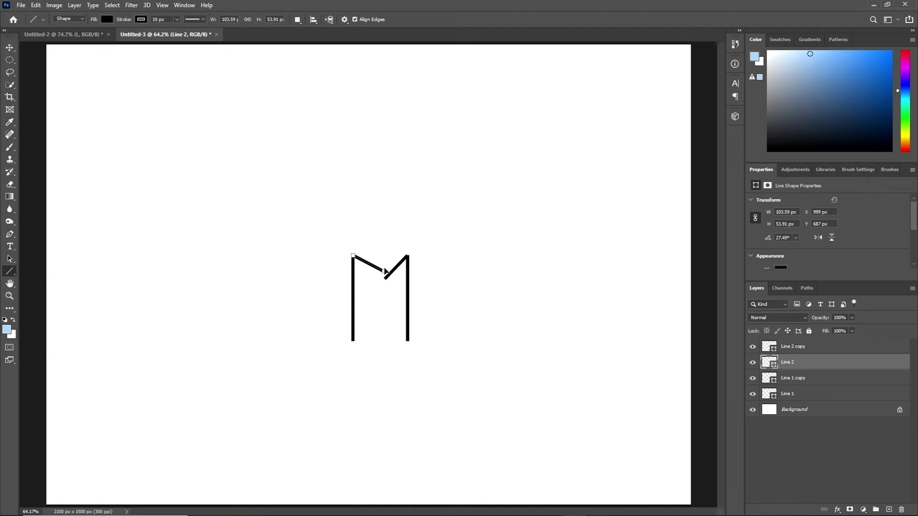
pyautogui.moveTo(384, 272); pyautogui.dragTo(386, 278)
pyautogui.moveTo(385, 280); pyautogui.dragTo(381, 281)
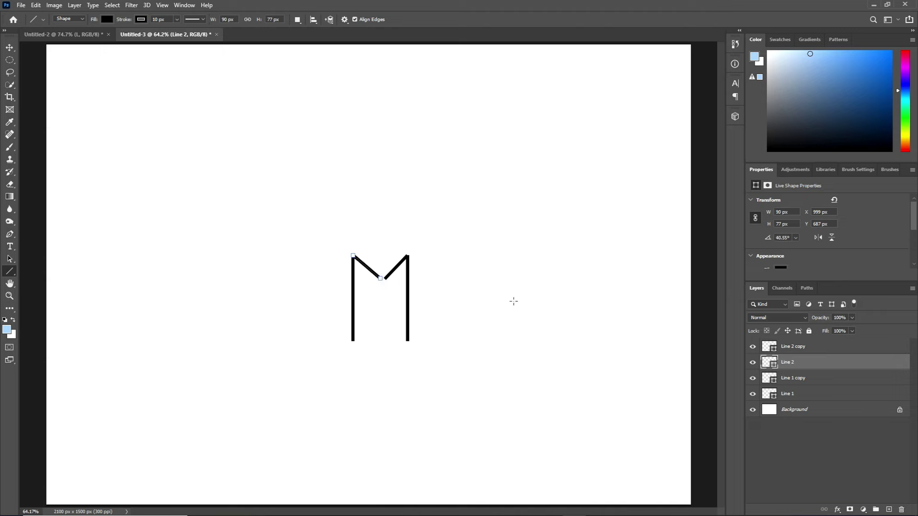
pyautogui.click(813, 349)
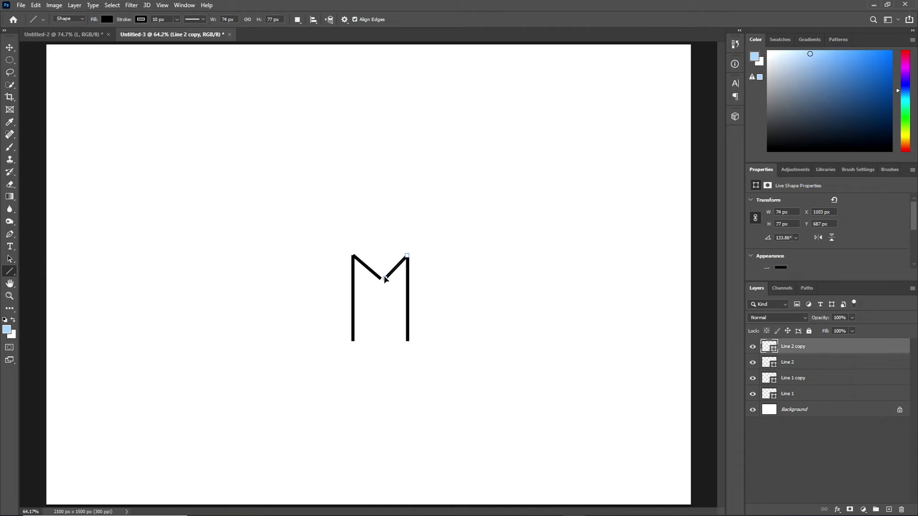
pyautogui.moveTo(385, 279); pyautogui.dragTo(381, 279)
pyautogui.click(812, 363)
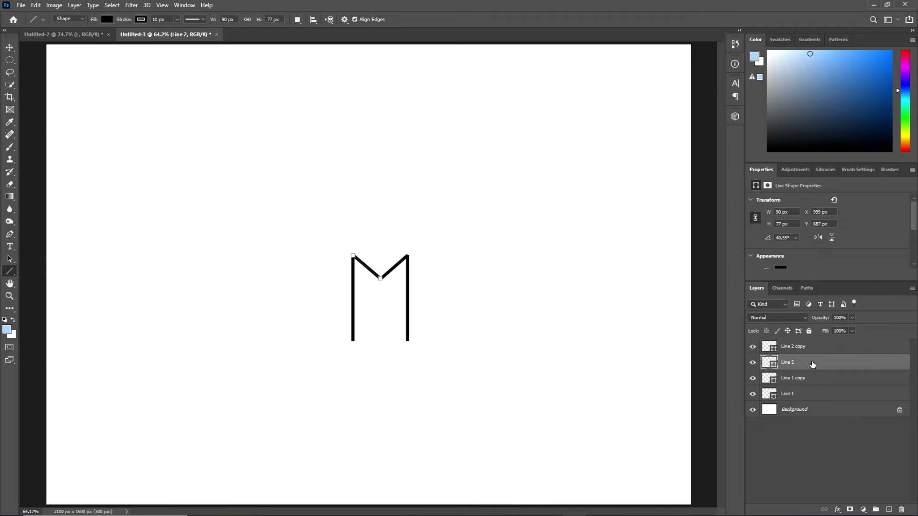
pyautogui.click(814, 409)
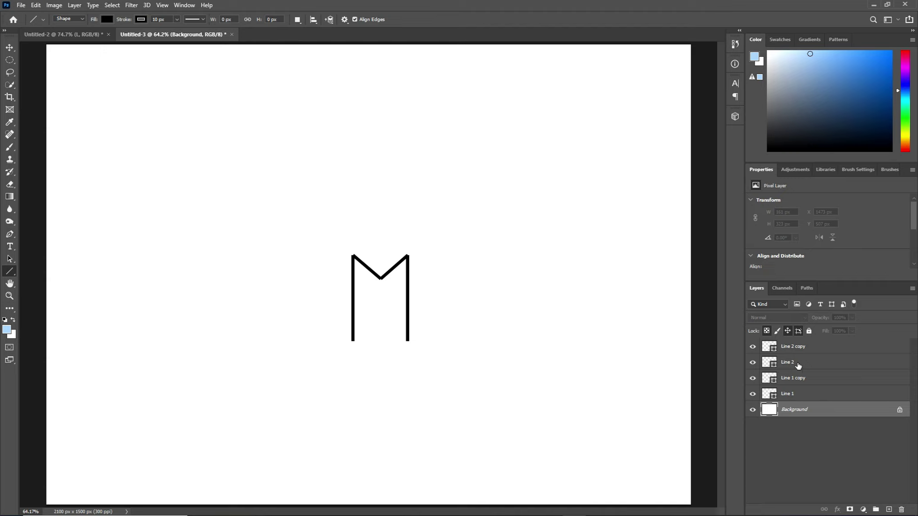
pyautogui.click(838, 394)
# Merge the four M stroke layers with Merge Shapes and rename the result 'E'.
pyautogui.keyDown('shift'); pyautogui.click(832, 349); pyautogui.keyUp('shift')
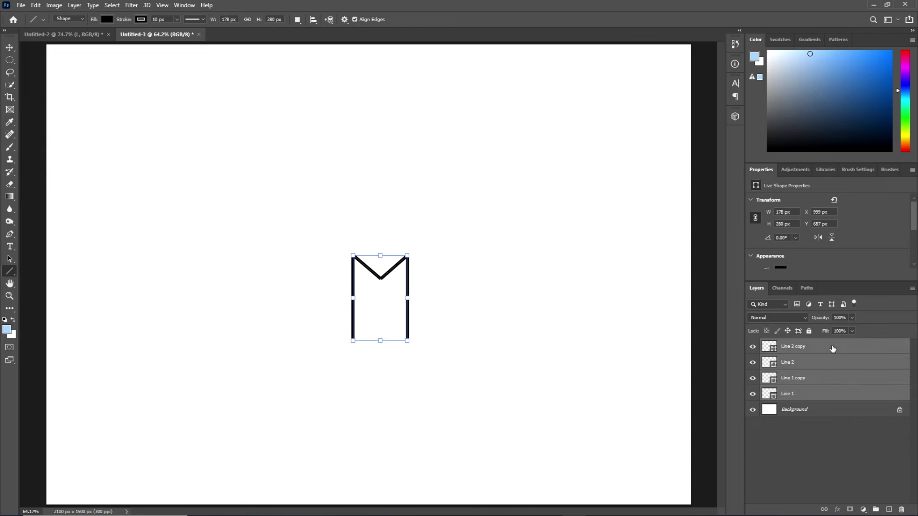
pyautogui.rightClick(833, 349)
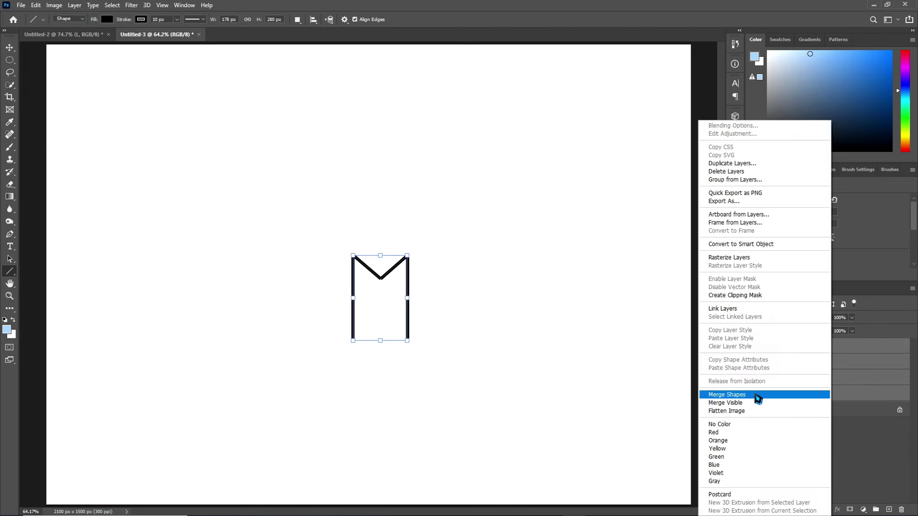
pyautogui.click(757, 395)
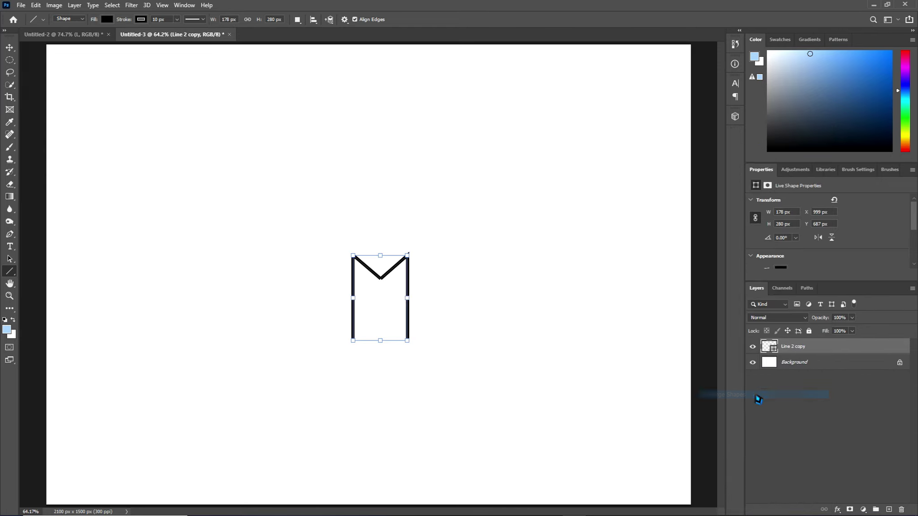
pyautogui.doubleClick(791, 347)
pyautogui.write('E')
pyautogui.press('Return')
pyautogui.moveTo(791, 349); pyautogui.dragTo(46, 29)
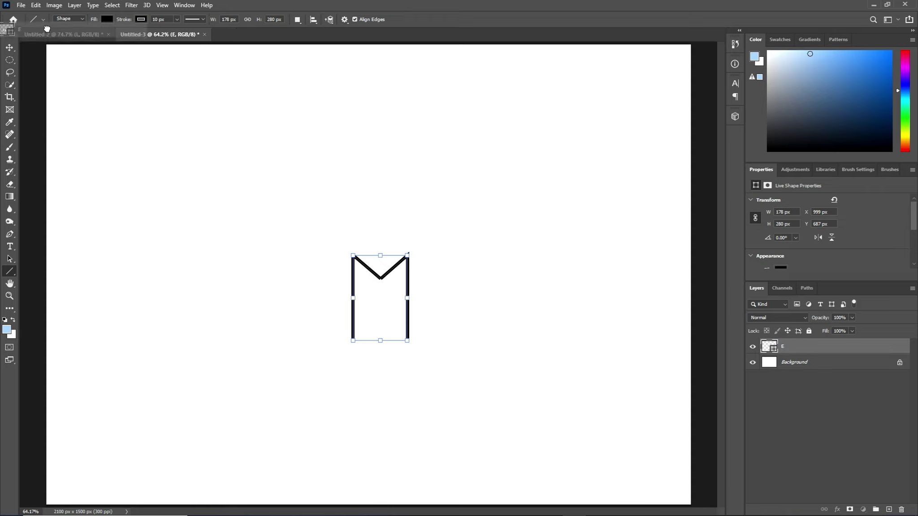
# Drop the E rune onto the Untitled-2 canvas beside the other runes.
pyautogui.moveTo(46, 28)
pyautogui.mouseDown()
pyautogui.moveTo(424, 316)
pyautogui.moveTo(471, 304)
pyautogui.mouseUp()
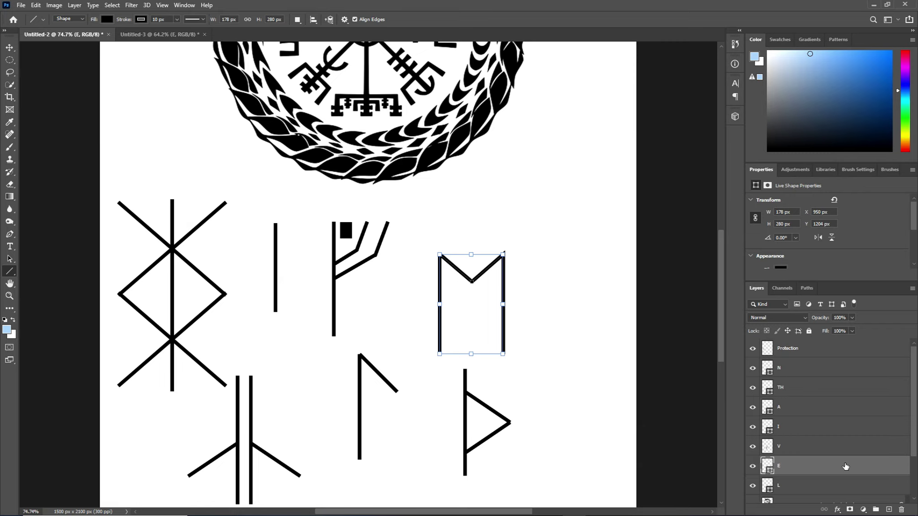
pyautogui.click(822, 354)
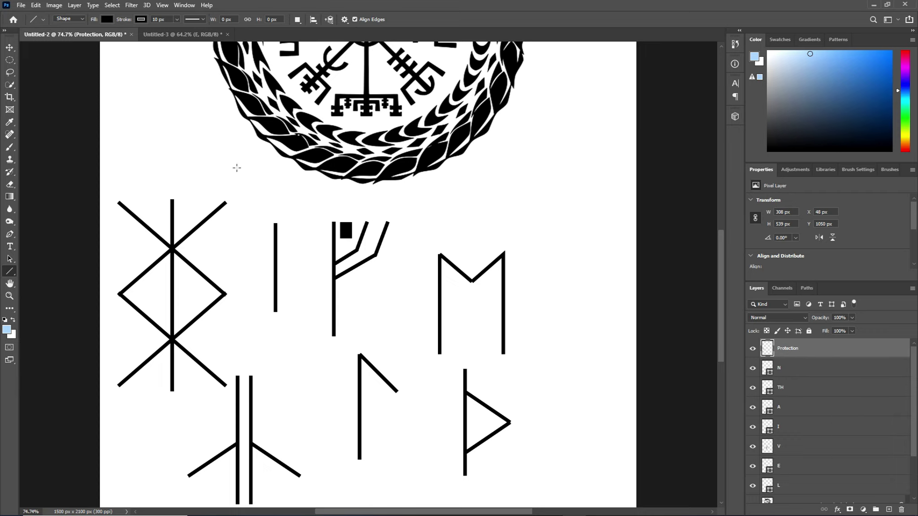
# Move the Protection bind-rune up under the Vegvisir circle onto the centre stem.
pyautogui.click(36, 5)
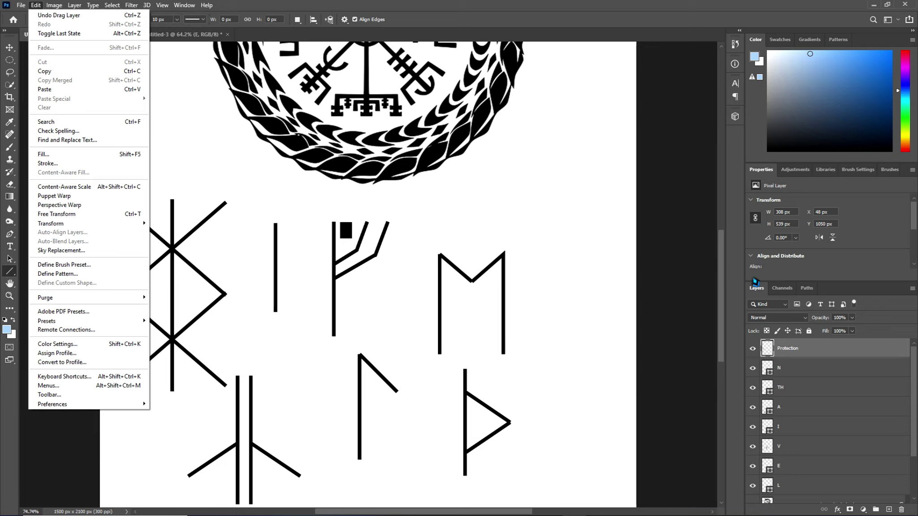
pyautogui.click(803, 350)
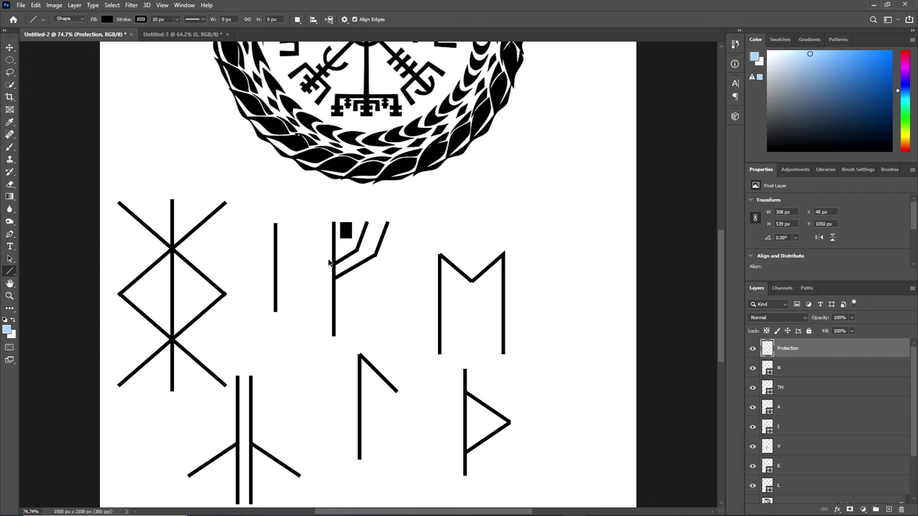
pyautogui.hotkey('ctrl', 't')
pyautogui.moveTo(177, 307); pyautogui.dragTo(375, 216)
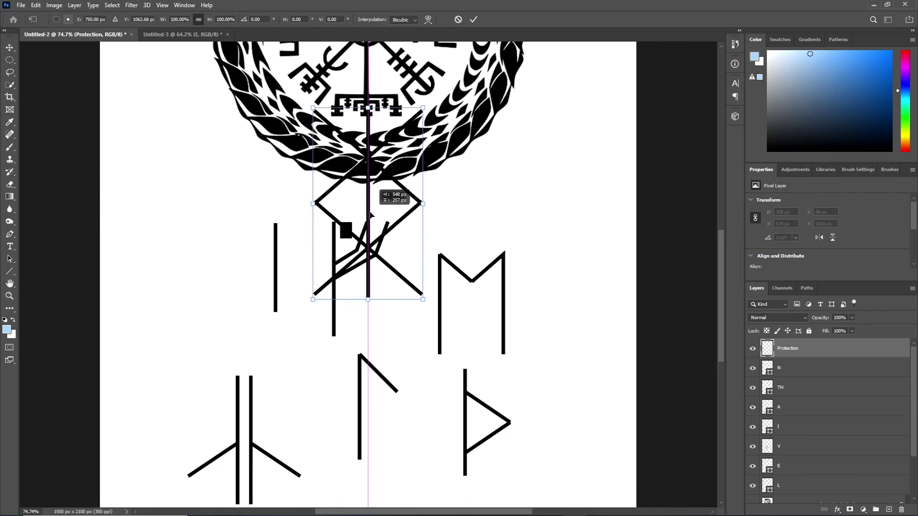
pyautogui.moveTo(374, 216); pyautogui.dragTo(377, 216)
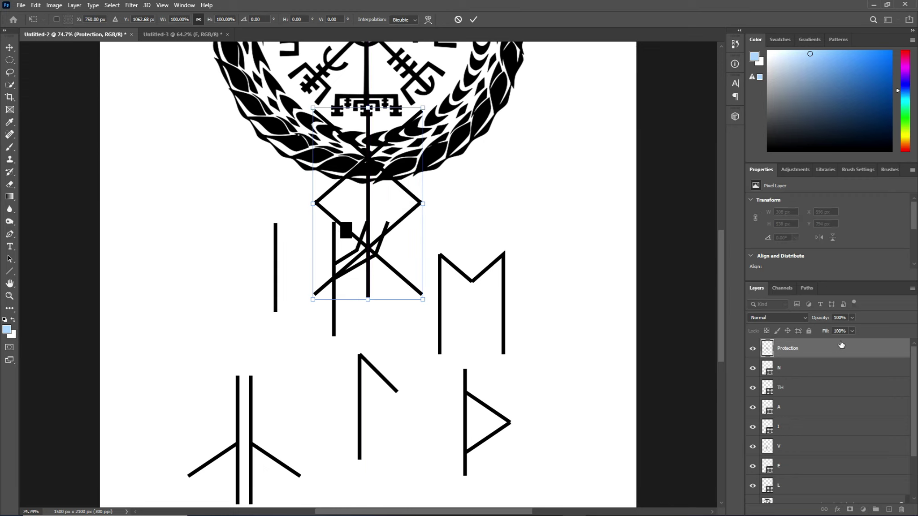
pyautogui.press('Return')
pyautogui.press('u')
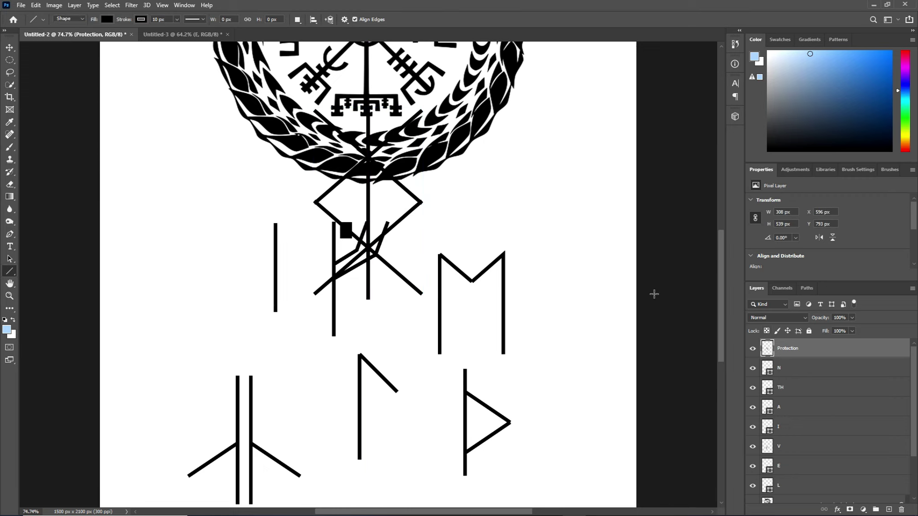
# Hide the other rune layers and realign the bind-rune with the stem.
pyautogui.moveTo(753, 369); pyautogui.dragTo(751, 489)
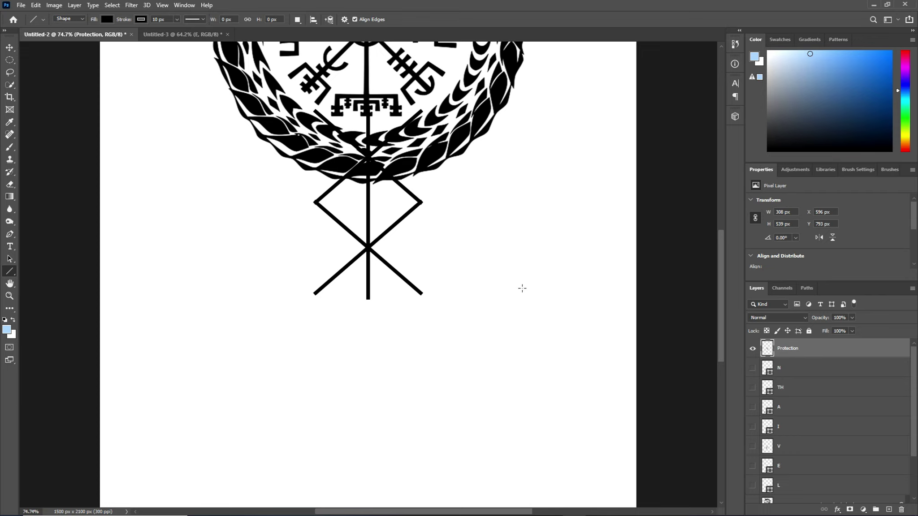
pyautogui.hotkey('ctrl', 't')
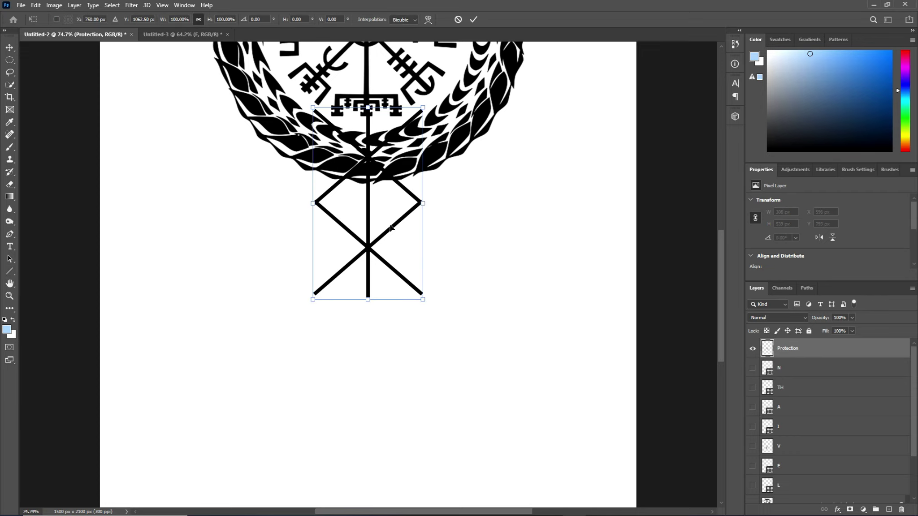
pyautogui.moveTo(389, 228); pyautogui.dragTo(390, 228)
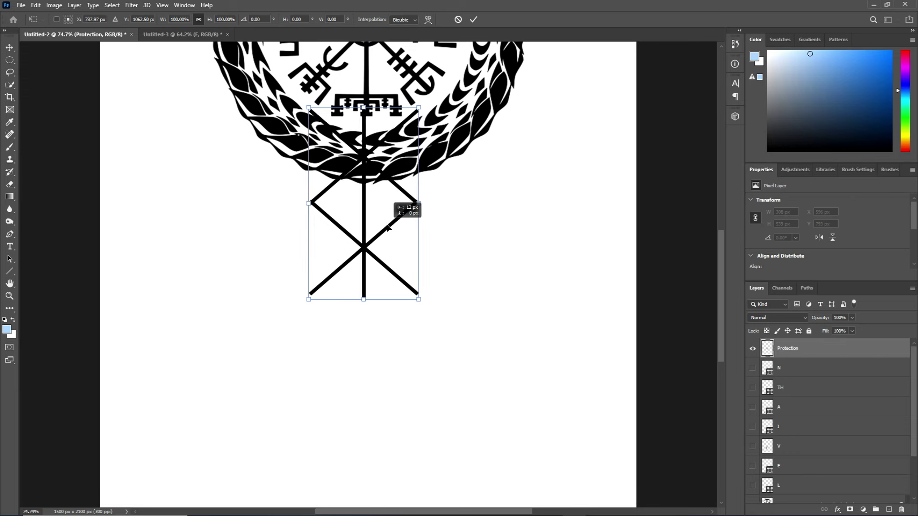
pyautogui.moveTo(389, 228); pyautogui.dragTo(389, 228)
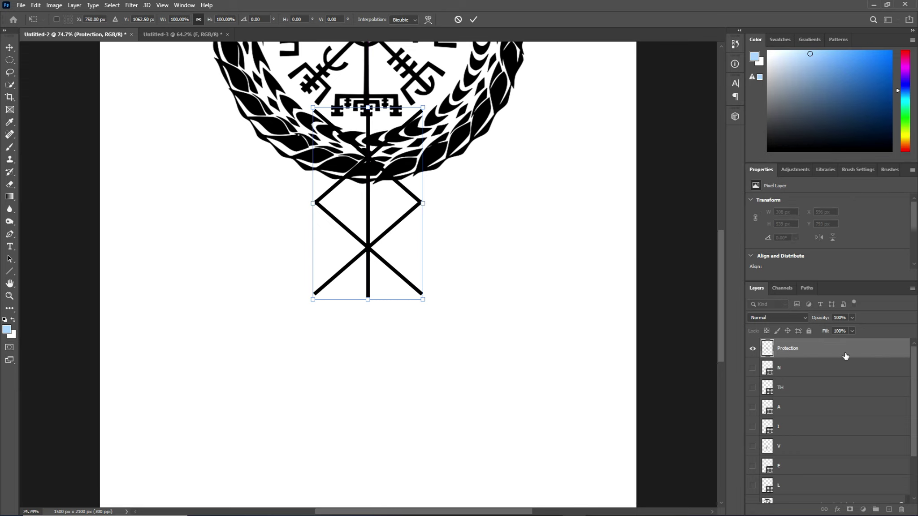
pyautogui.press('Return')
pyautogui.press('u')
pyautogui.scroll(1, 654, 355)
pyautogui.scroll(5, 654, 355)
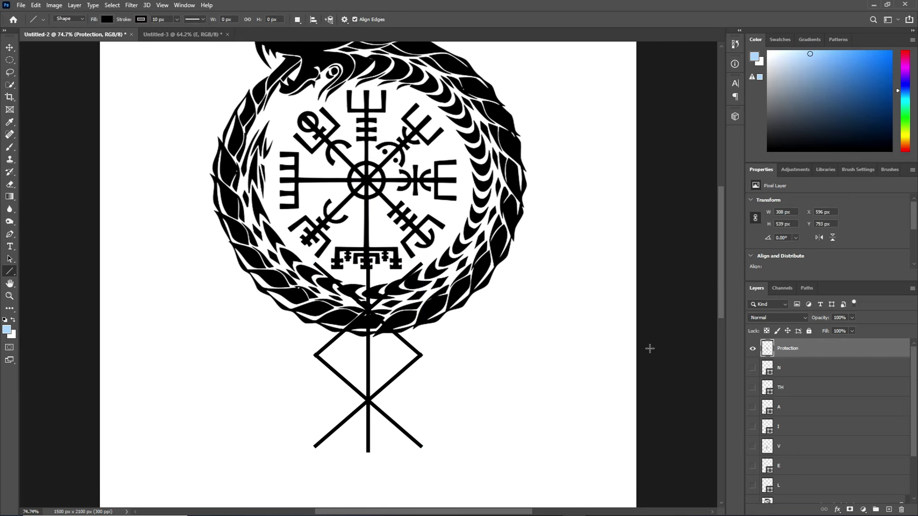
# Zoom out and lower the Protection bind-rune further beneath the Vegvisir circle.
pyautogui.press('z')
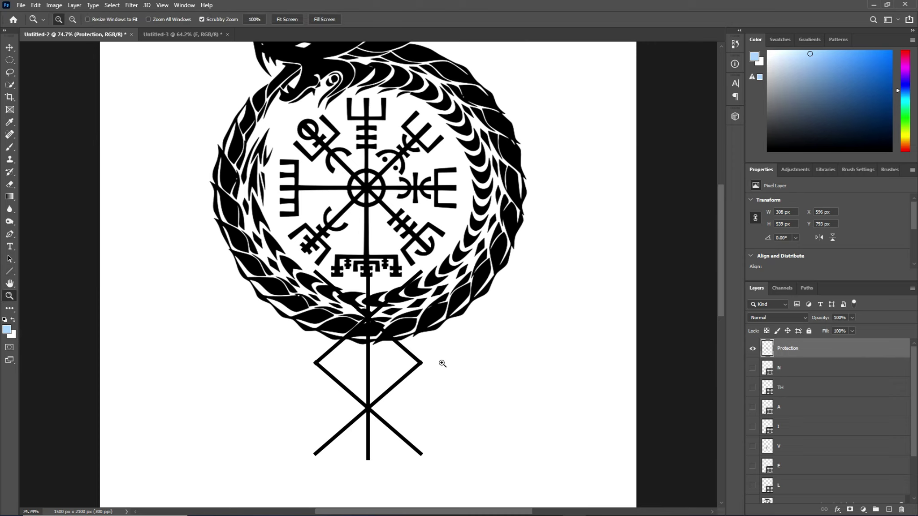
pyautogui.moveTo(448, 363); pyautogui.dragTo(424, 359)
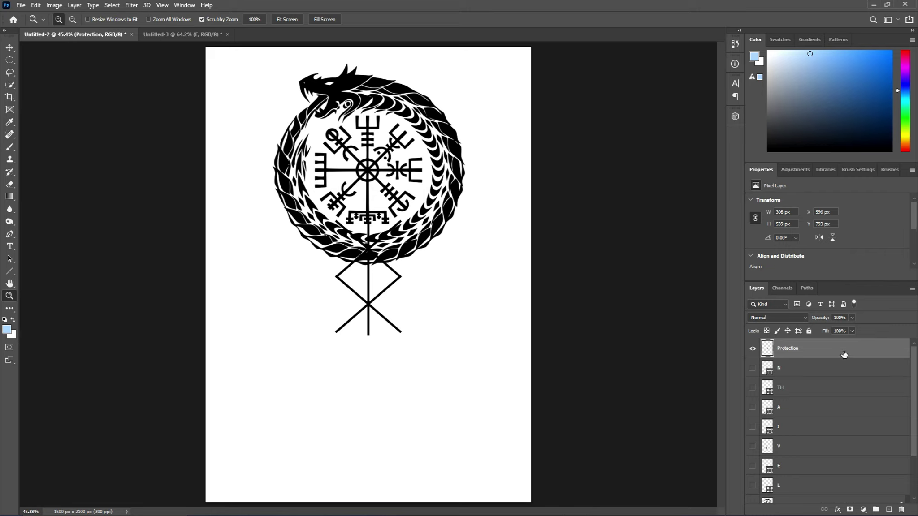
pyautogui.hotkey('ctrl', 't')
pyautogui.moveTo(376, 283); pyautogui.dragTo(373, 331)
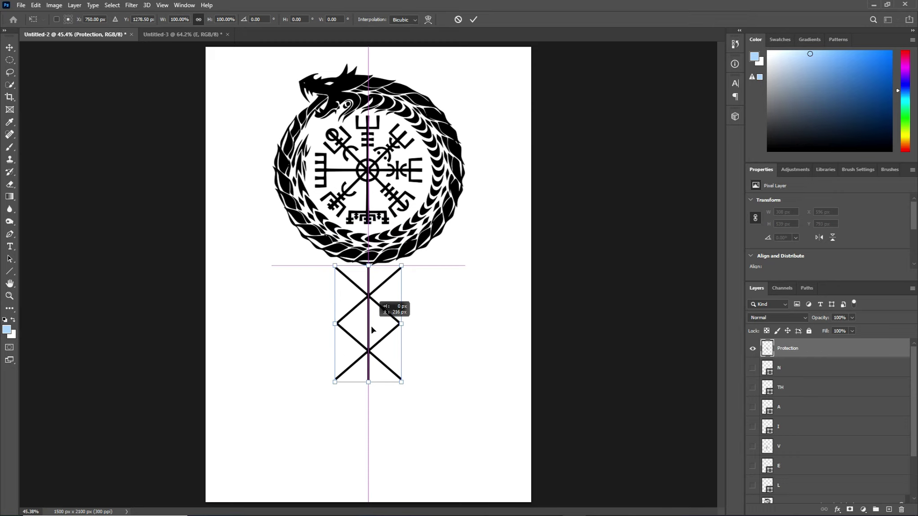
pyautogui.press('Return')
pyautogui.press('z')
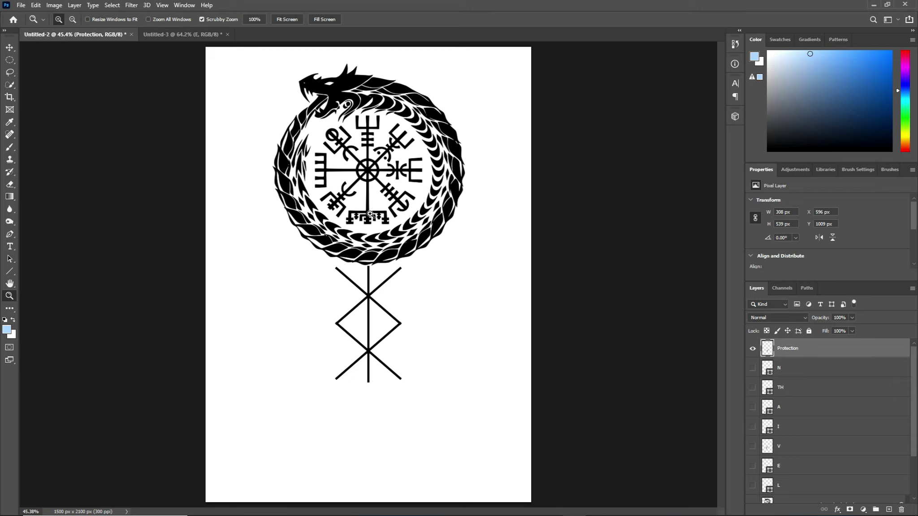
pyautogui.scroll(-3, 854, 405)
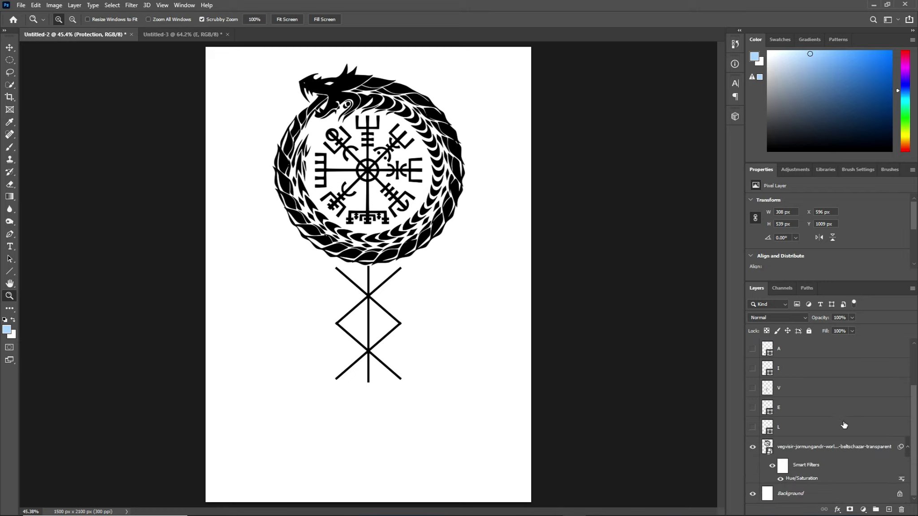
# Shrink the Vegvisir emblem to about two-thirds size and centre it horizontally.
pyautogui.click(838, 446)
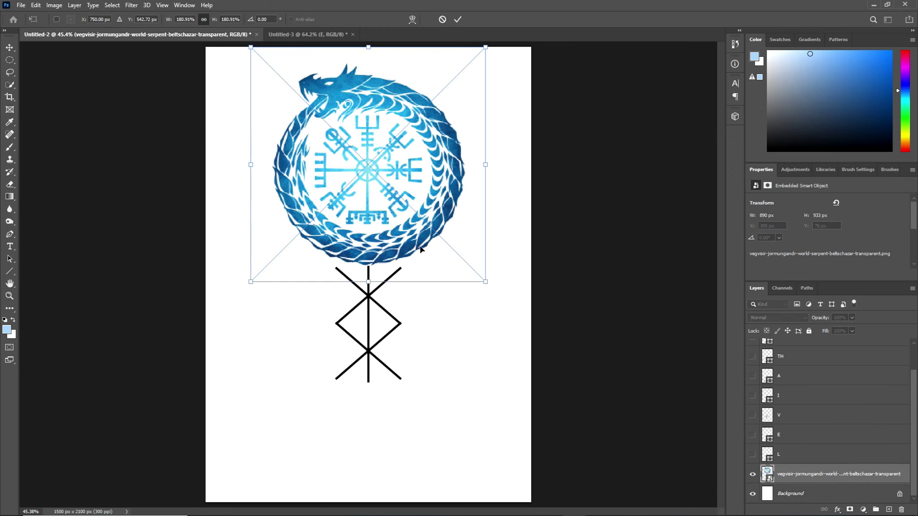
pyautogui.hotkey('ctrl', 't')
pyautogui.moveTo(486, 282); pyautogui.dragTo(412, 208)
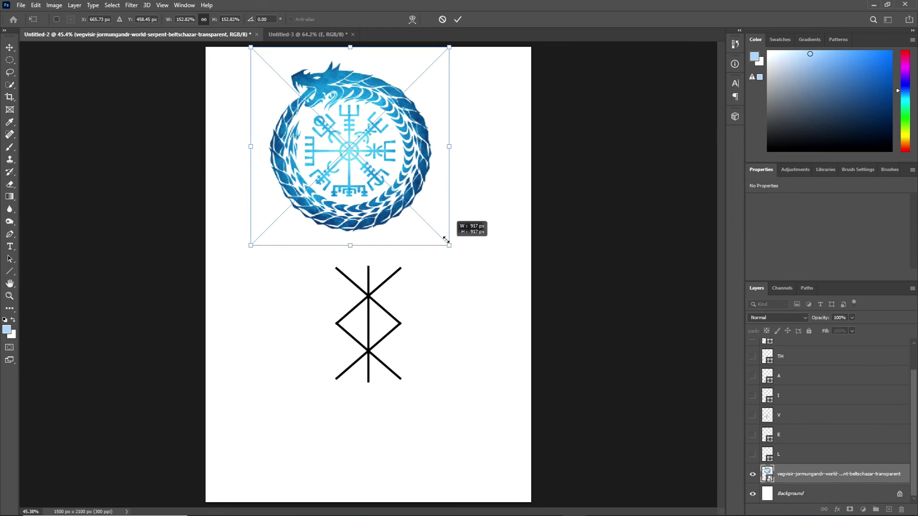
pyautogui.moveTo(329, 131); pyautogui.dragTo(364, 130)
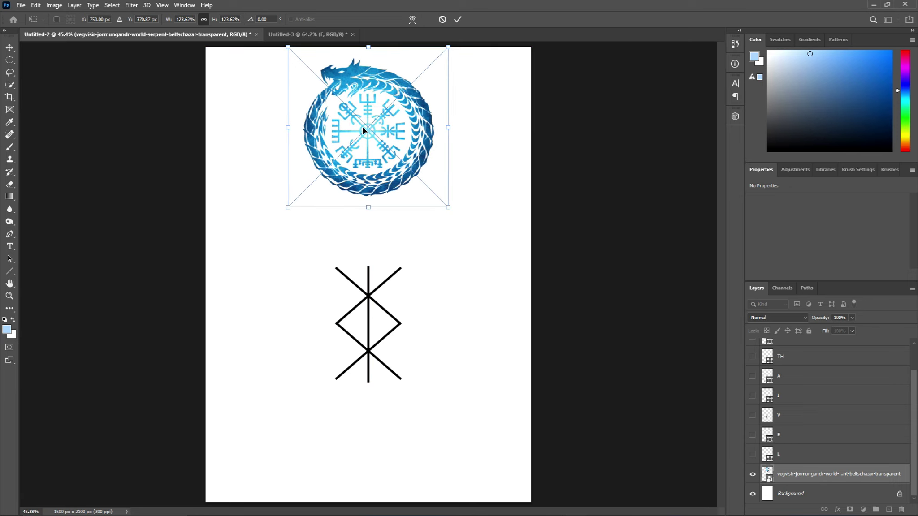
pyautogui.click(840, 478)
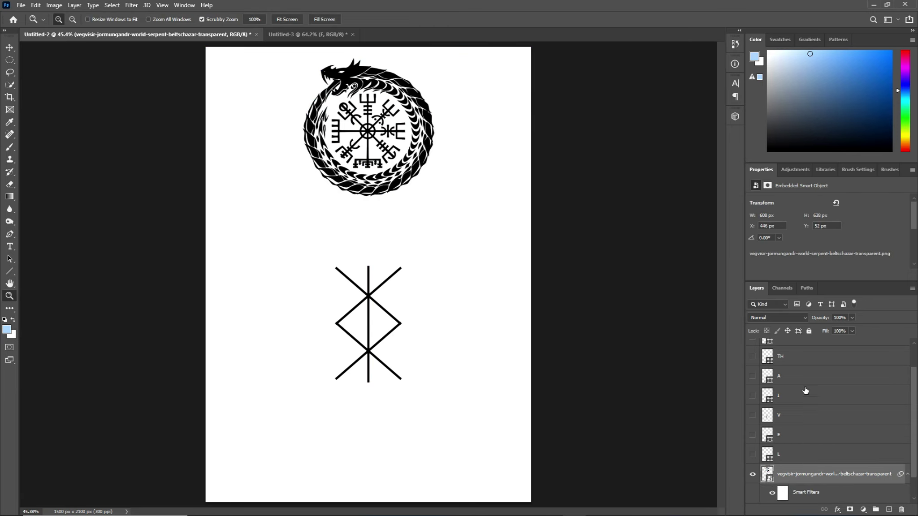
# Raise the Protection bind-rune up to meet the emblem's base.
pyautogui.scroll(2, 812, 354)
pyautogui.click(823, 355)
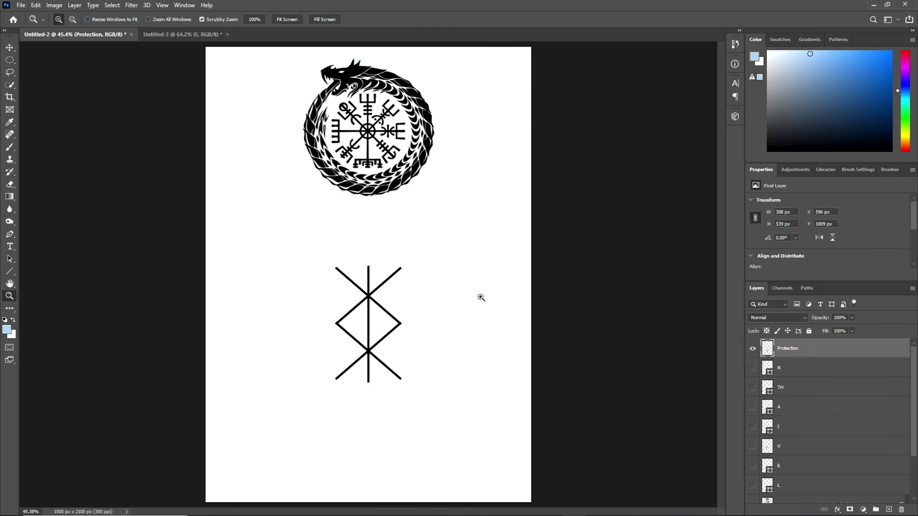
pyautogui.hotkey('ctrl', 't')
pyautogui.moveTo(369, 316); pyautogui.dragTo(369, 247)
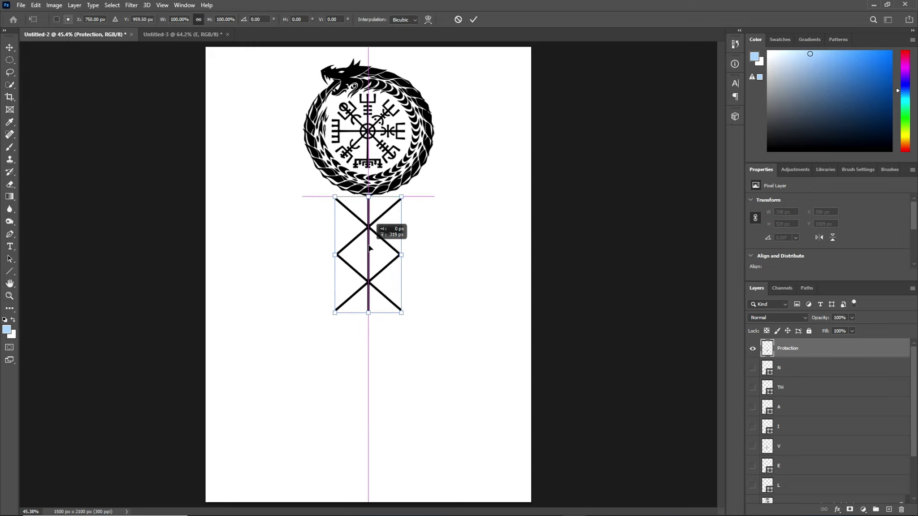
pyautogui.press('Return')
pyautogui.press('z')
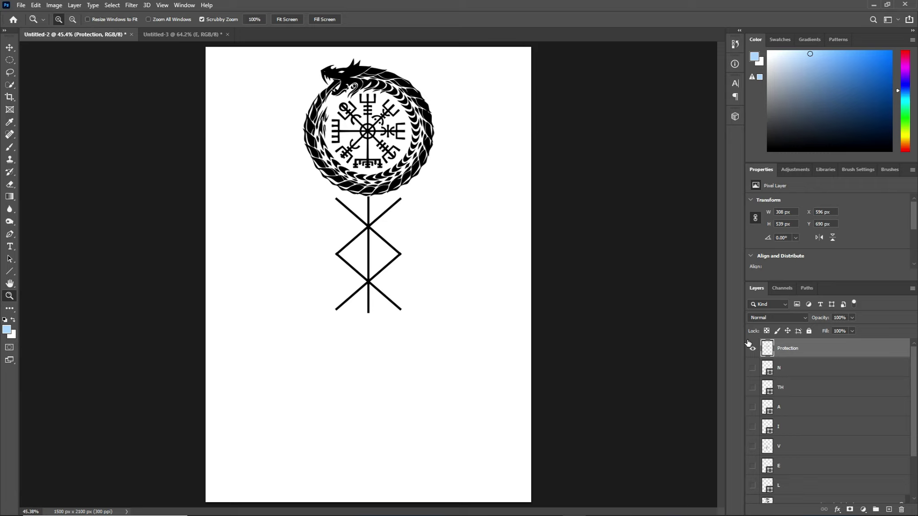
# Reorder the rune layers below Protection as L, E, V, I, A, TH.
pyautogui.click(808, 486)
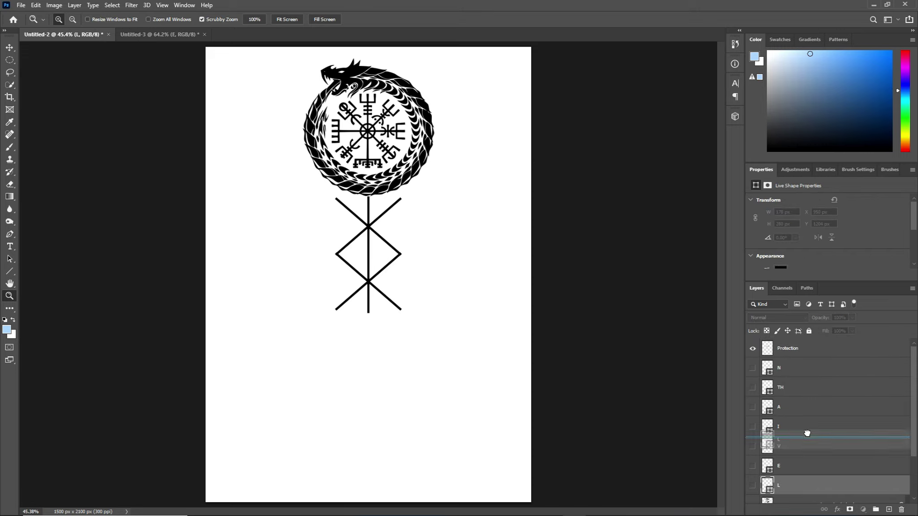
pyautogui.moveTo(808, 486); pyautogui.dragTo(821, 368)
pyautogui.moveTo(808, 487); pyautogui.dragTo(815, 383)
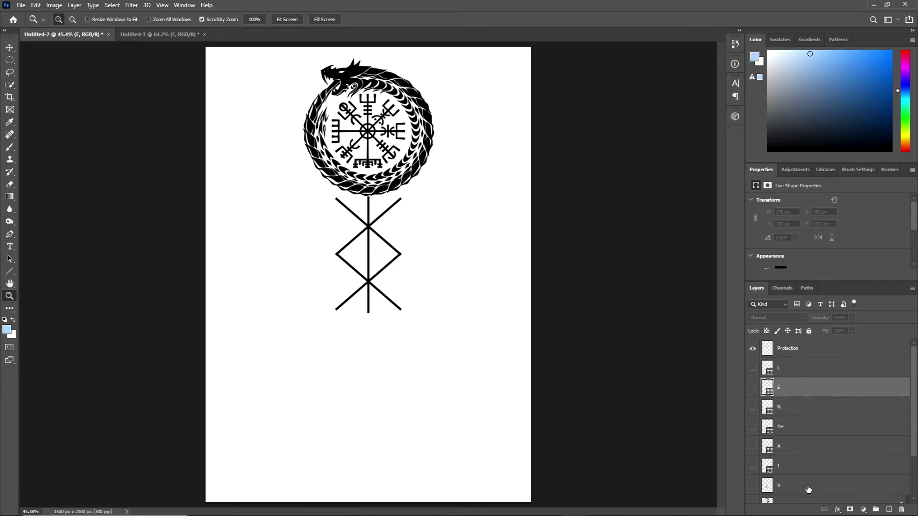
pyautogui.moveTo(808, 488); pyautogui.dragTo(813, 405)
pyautogui.moveTo(806, 486); pyautogui.dragTo(813, 426)
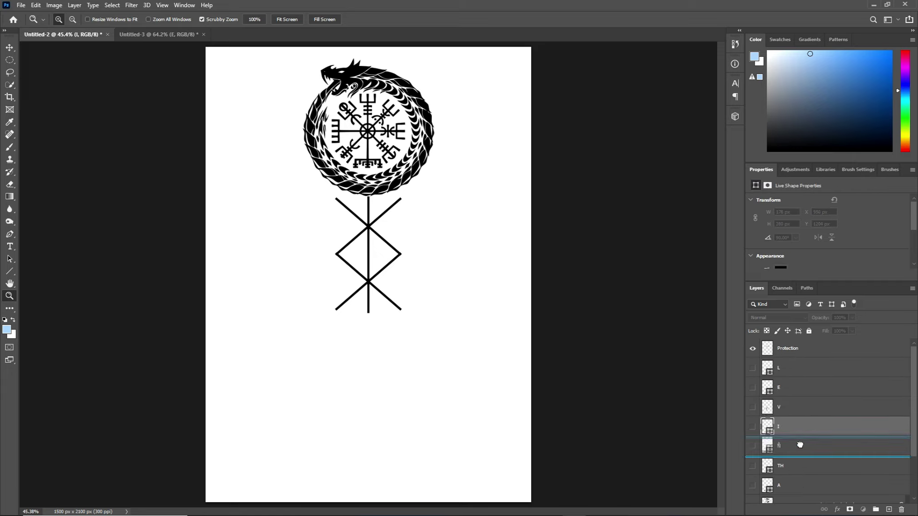
pyautogui.moveTo(802, 490); pyautogui.dragTo(801, 443)
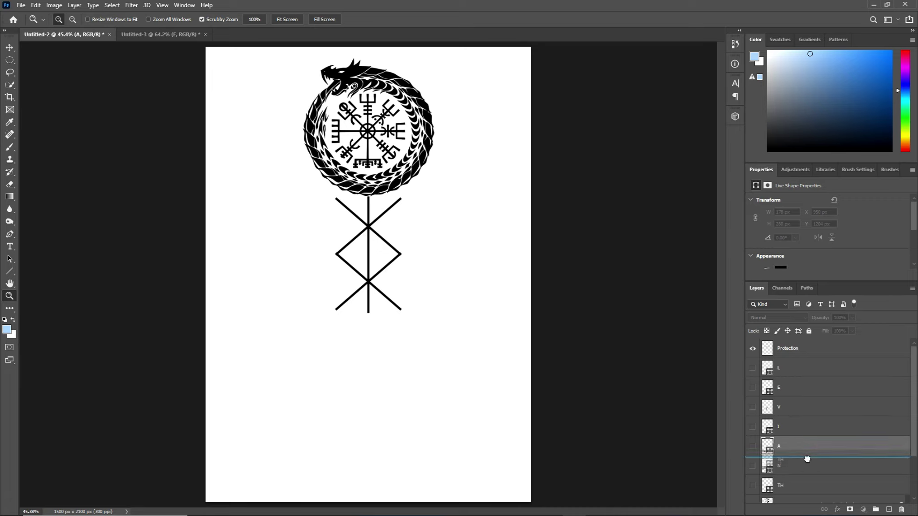
pyautogui.moveTo(804, 490); pyautogui.dragTo(805, 458)
# Duplicate layer A, place the copy beneath TH and rename it A2.
pyautogui.click(803, 449)
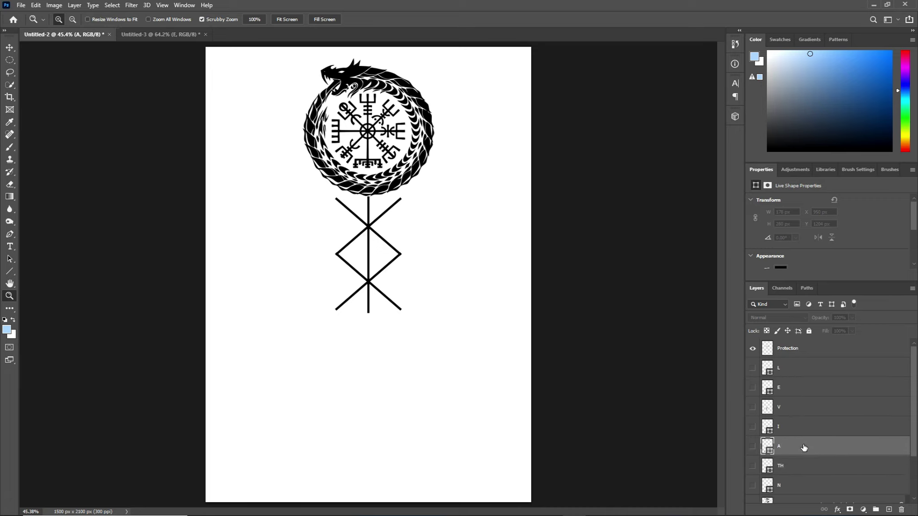
pyautogui.hotkey('ctrl', 'j')
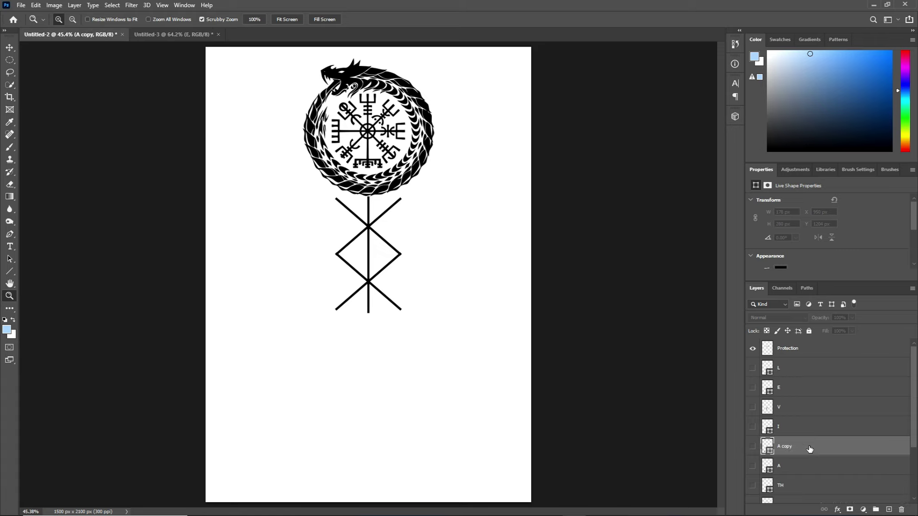
pyautogui.moveTo(809, 449); pyautogui.dragTo(816, 466)
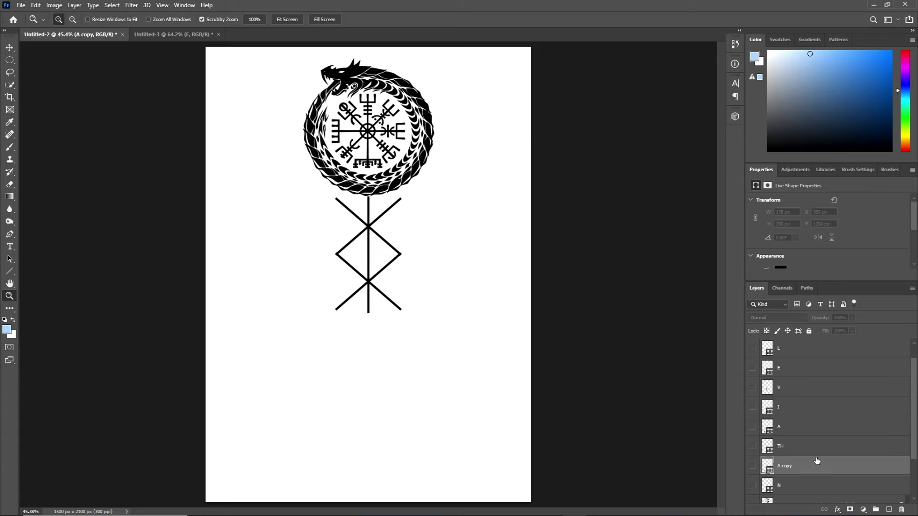
pyautogui.doubleClick(791, 468)
pyautogui.press('BackSpace')
pyautogui.press('BackSpace')
pyautogui.press('BackSpace')
pyautogui.press('Return')
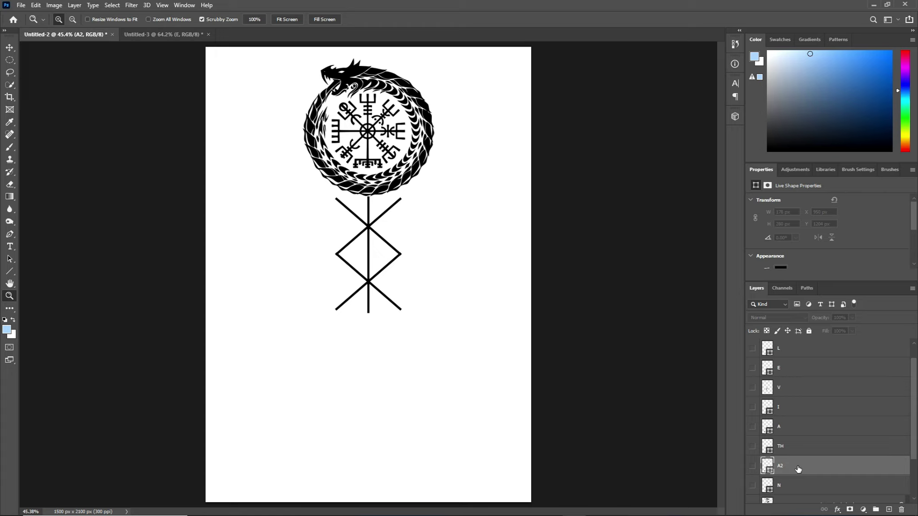
pyautogui.hotkey('ctrl', 'v')
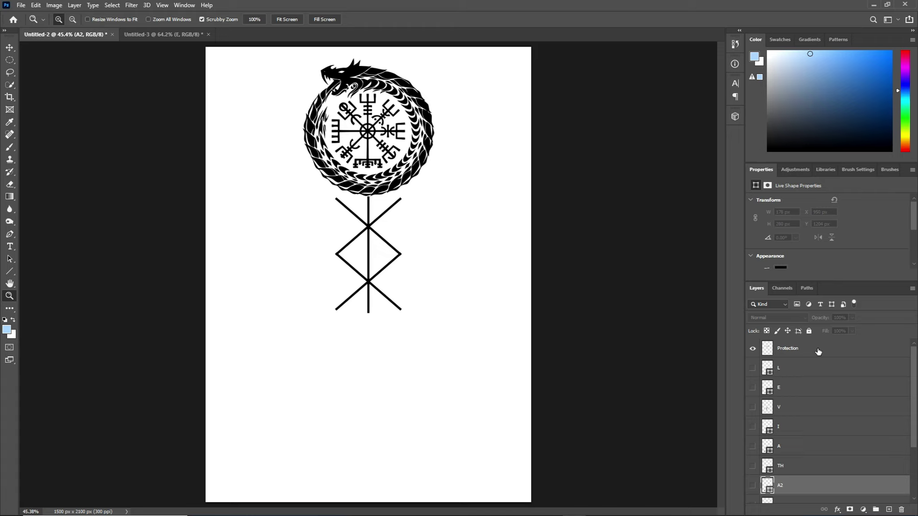
# Draw a vertical black line and move it onto the rune stem under the emblem.
pyautogui.moveTo(375, 159); pyautogui.dragTo(406, 161)
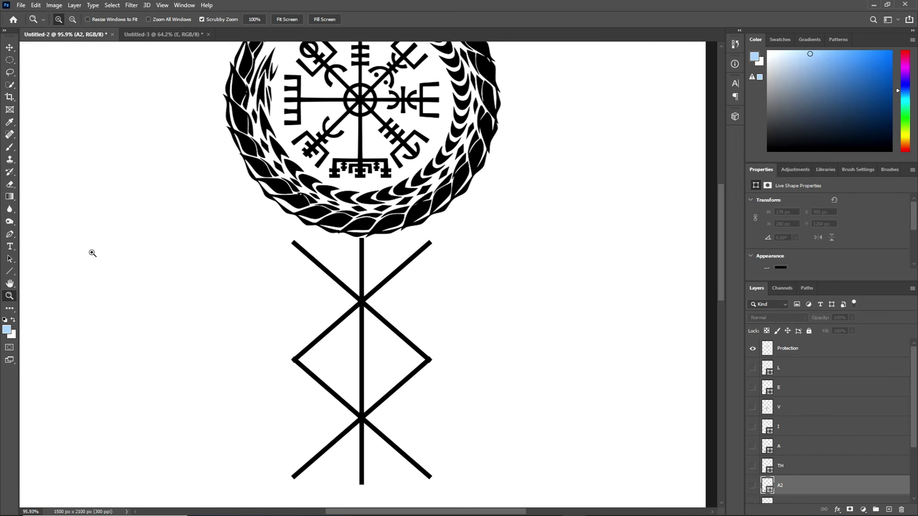
pyautogui.click(9, 271)
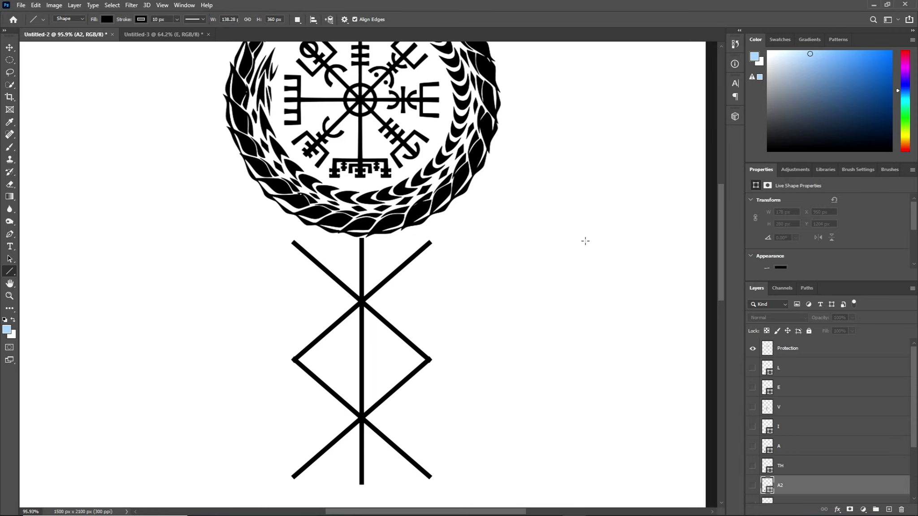
pyautogui.moveTo(590, 231); pyautogui.dragTo(590, 332)
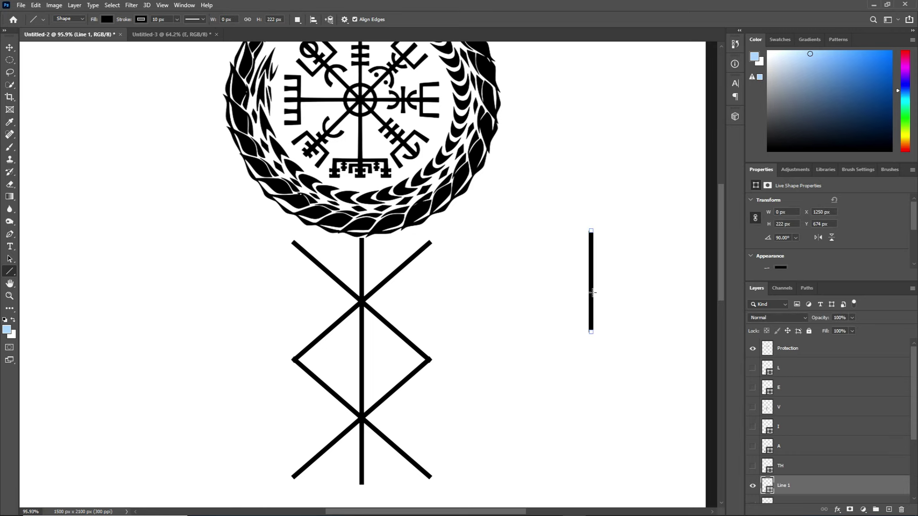
pyautogui.hotkey('ctrl', 't')
pyautogui.moveTo(592, 299); pyautogui.dragTo(364, 236)
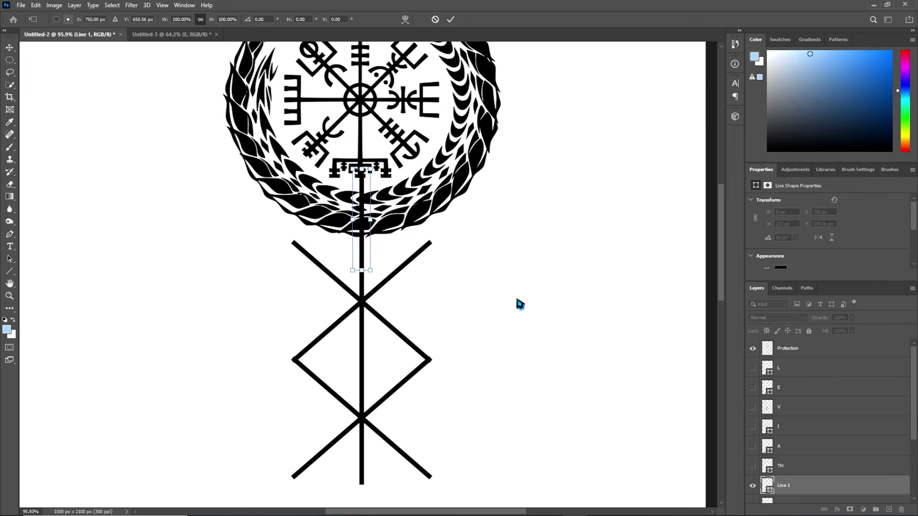
pyautogui.press('Return')
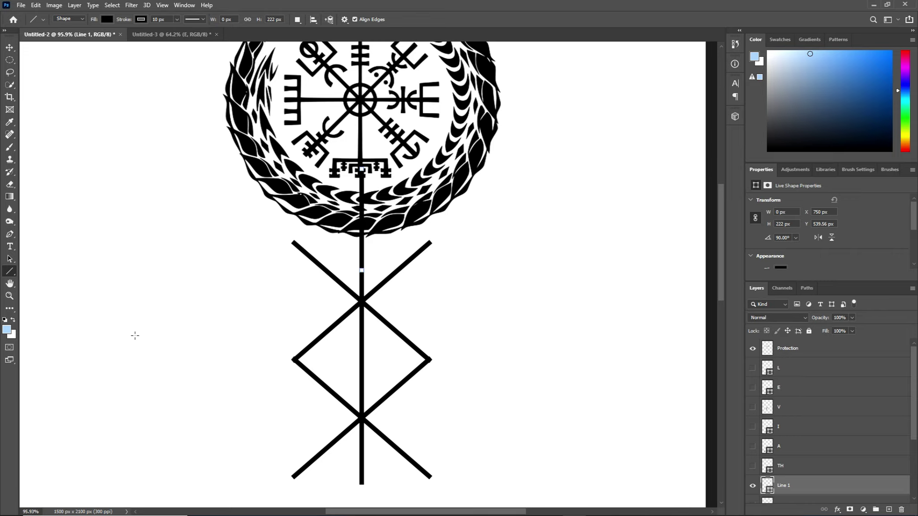
pyautogui.click(10, 297)
pyautogui.moveTo(598, 352); pyautogui.dragTo(546, 355)
pyautogui.click(593, 350)
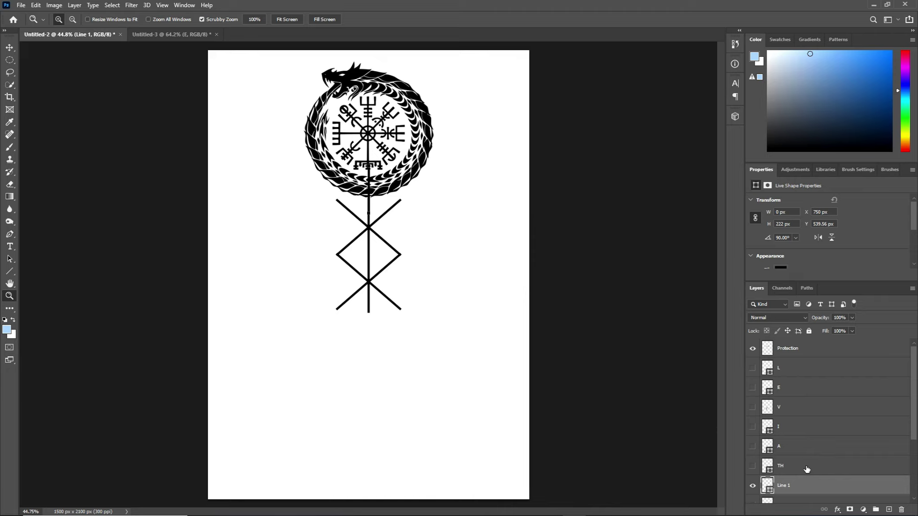
# Make the L rune visible and move it up directly beneath the Protection bind-rune.
pyautogui.click(810, 374)
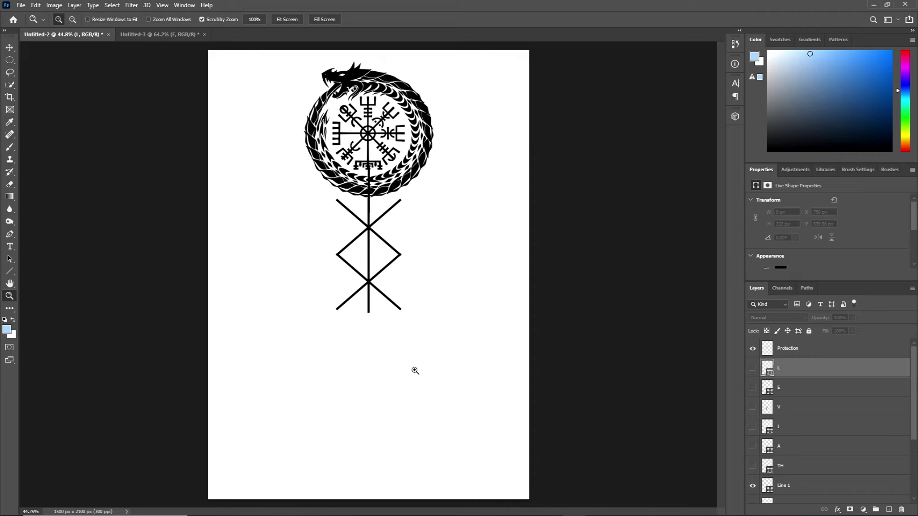
pyautogui.click(753, 368)
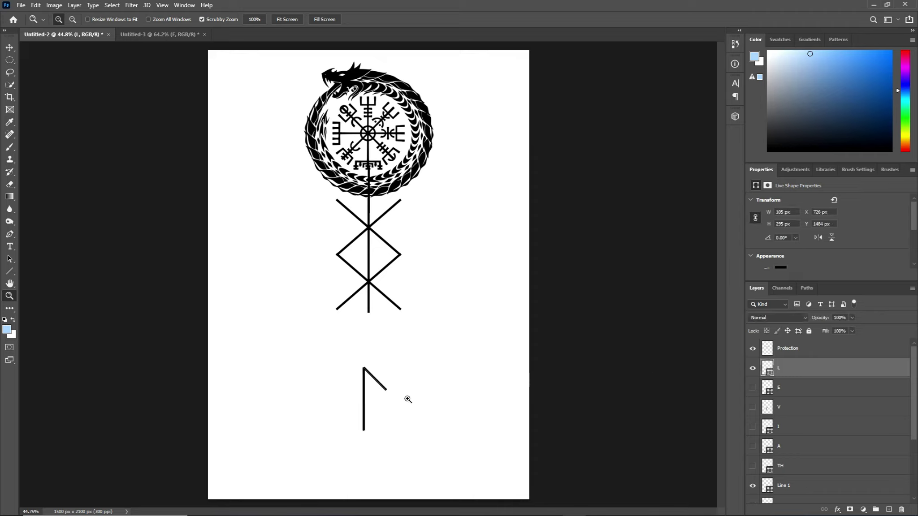
pyautogui.hotkey('ctrl', 't')
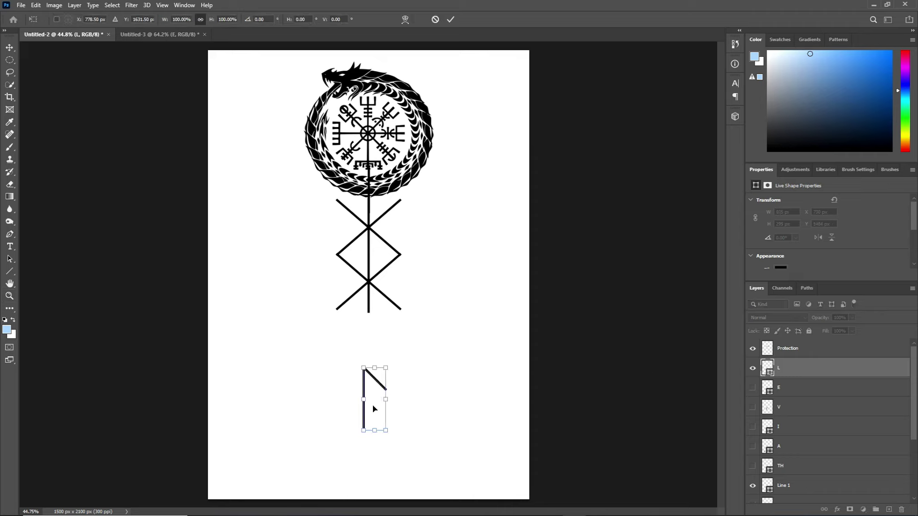
pyautogui.moveTo(375, 406); pyautogui.dragTo(375, 354)
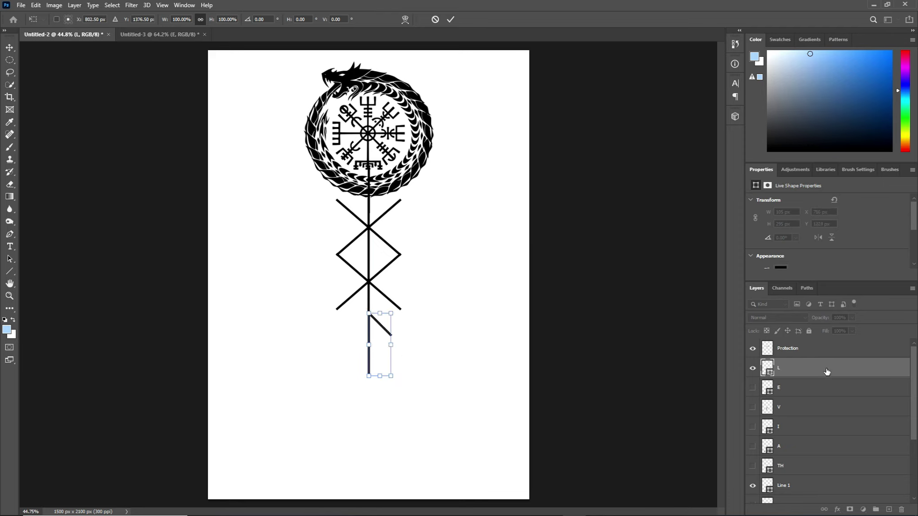
pyautogui.press('Return')
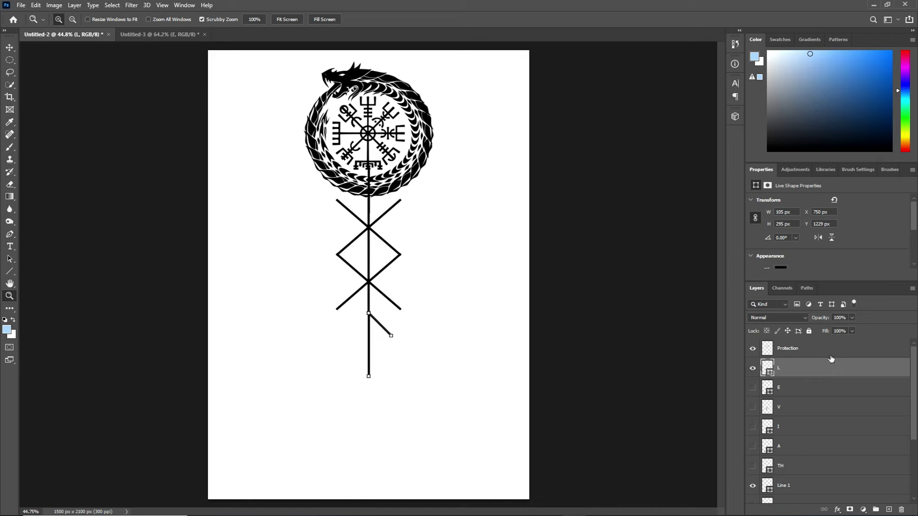
pyautogui.click(831, 350)
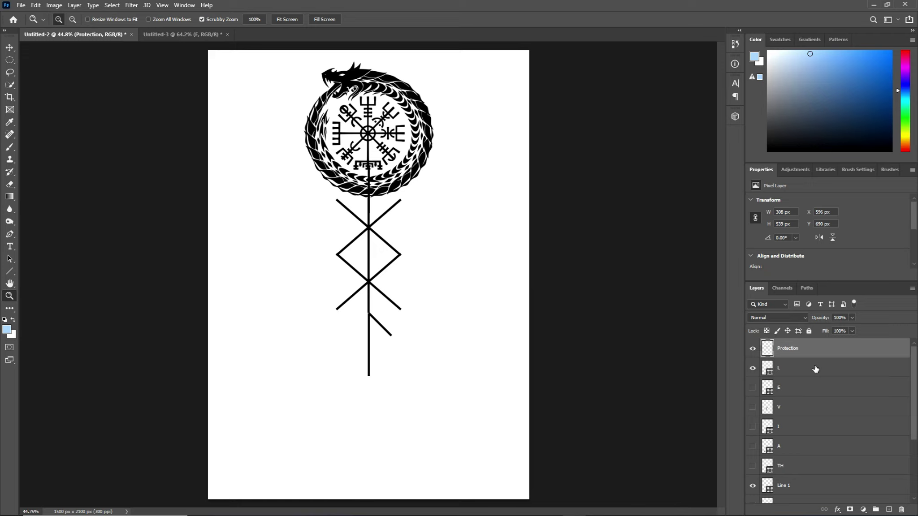
pyautogui.click(811, 387)
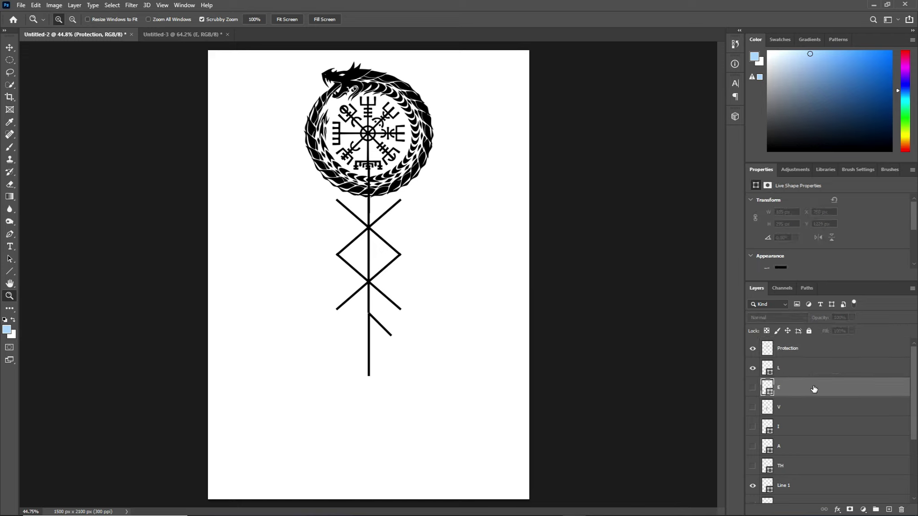
# Show the M-shaped E rune and snap it onto the stem below the L rune.
pyautogui.click(753, 389)
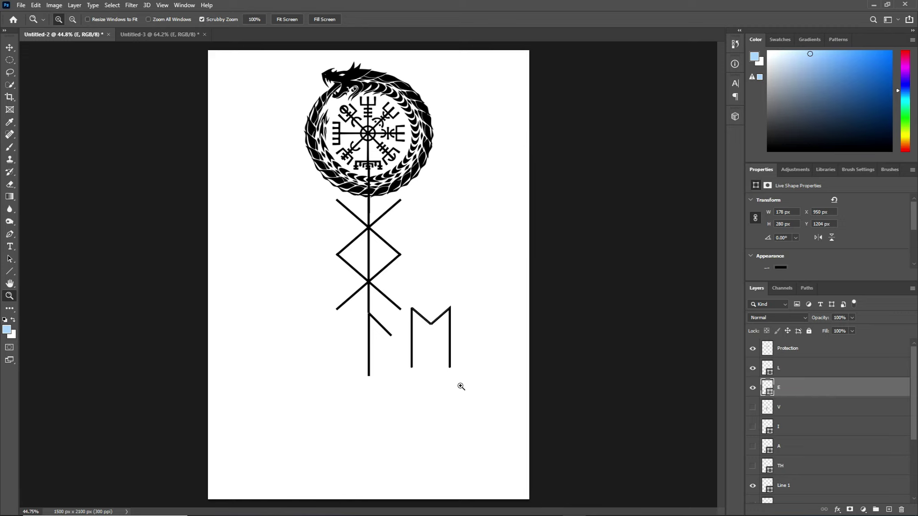
pyautogui.hotkey('ctrl', 't')
pyautogui.moveTo(435, 351)
pyautogui.mouseDown()
pyautogui.moveTo(438, 374)
pyautogui.moveTo(395, 420)
pyautogui.moveTo(380, 418)
pyautogui.mouseUp()
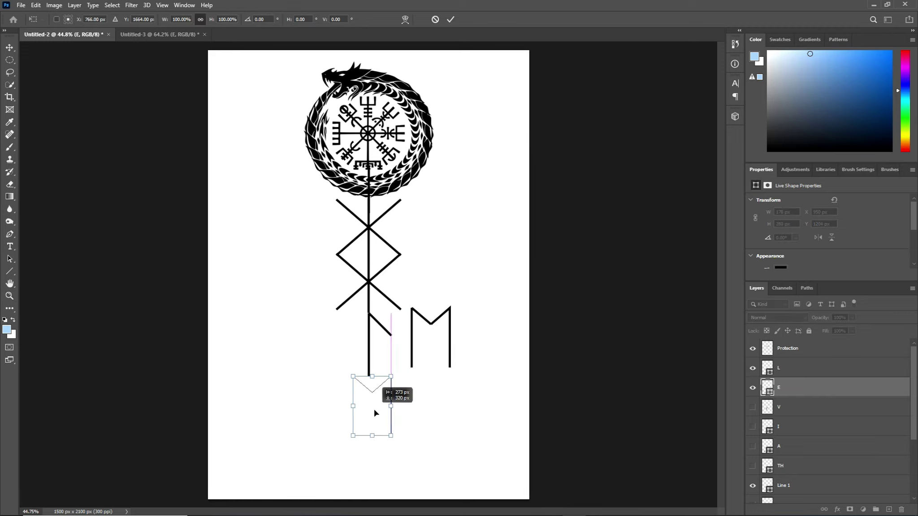
pyautogui.moveTo(376, 413); pyautogui.dragTo(375, 394)
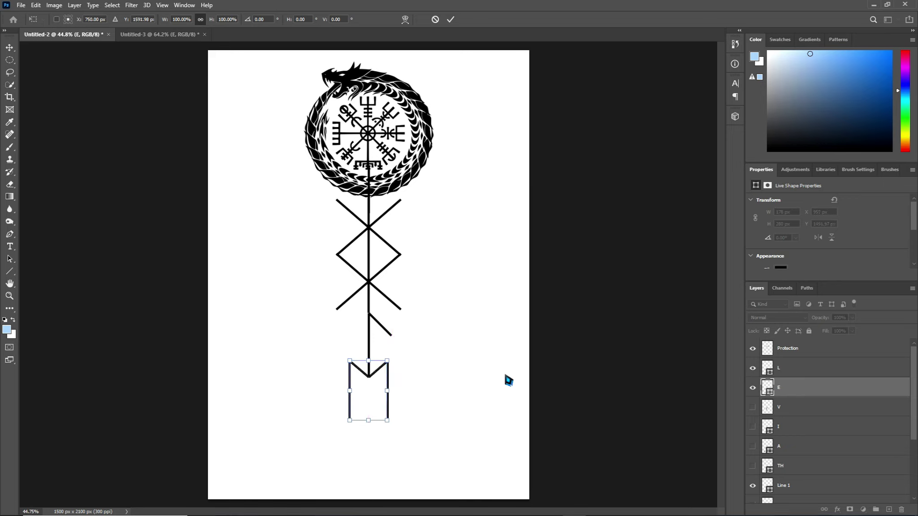
pyautogui.press('Return')
pyautogui.press('z')
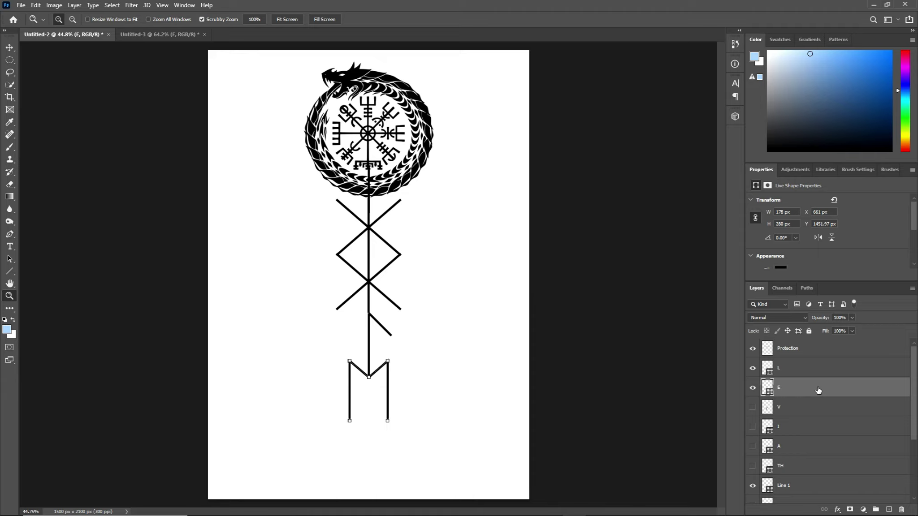
pyautogui.click(812, 356)
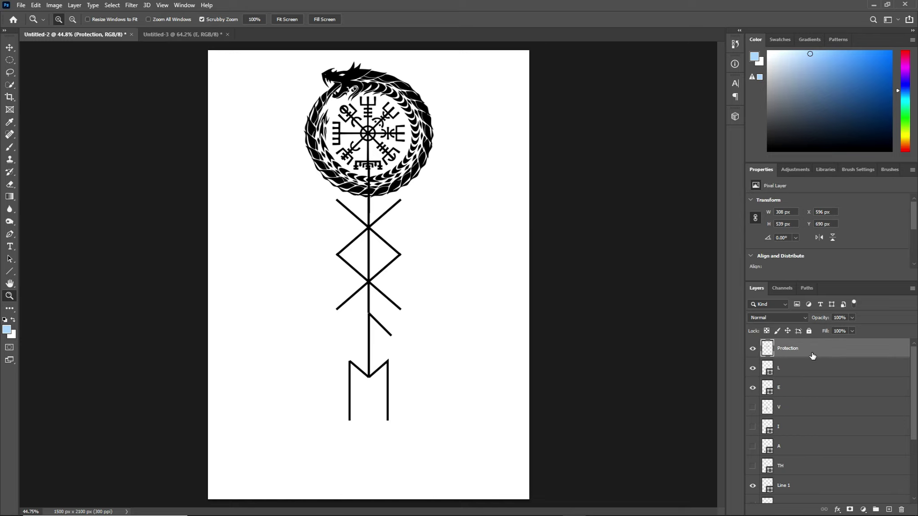
# Duplicate Line 1, move the copy down through the M rune, and stack it above V.
pyautogui.click(812, 488)
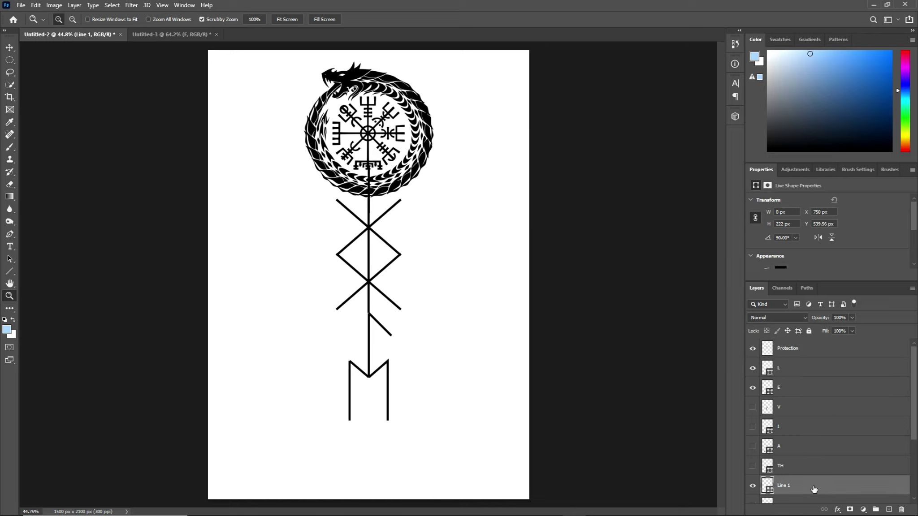
pyautogui.hotkey('ctrl', 'j')
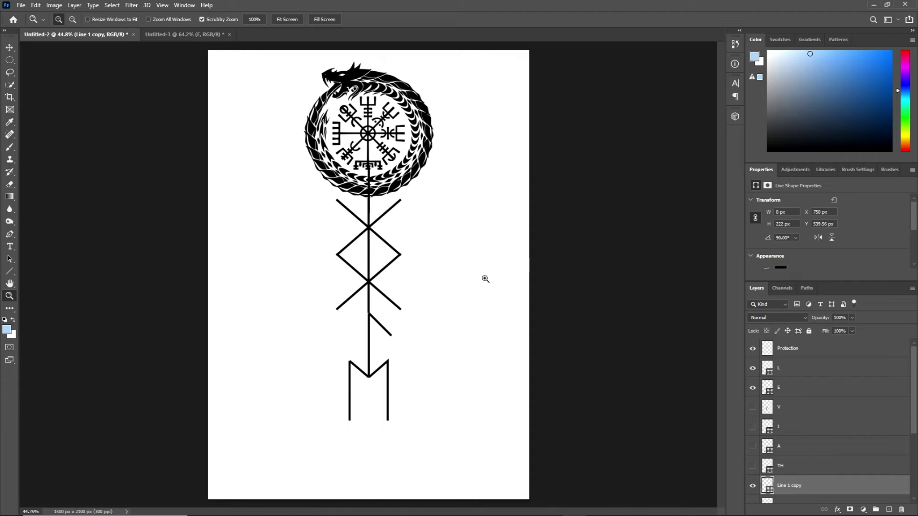
pyautogui.hotkey('ctrl', 't')
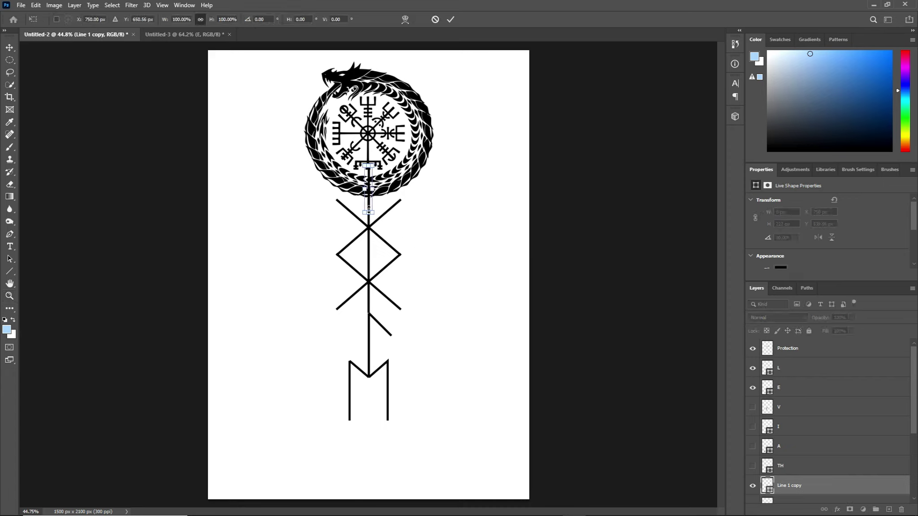
pyautogui.moveTo(370, 219)
pyautogui.mouseDown()
pyautogui.moveTo(360, 410)
pyautogui.moveTo(371, 427)
pyautogui.mouseUp()
pyautogui.press('Return')
pyautogui.press('z')
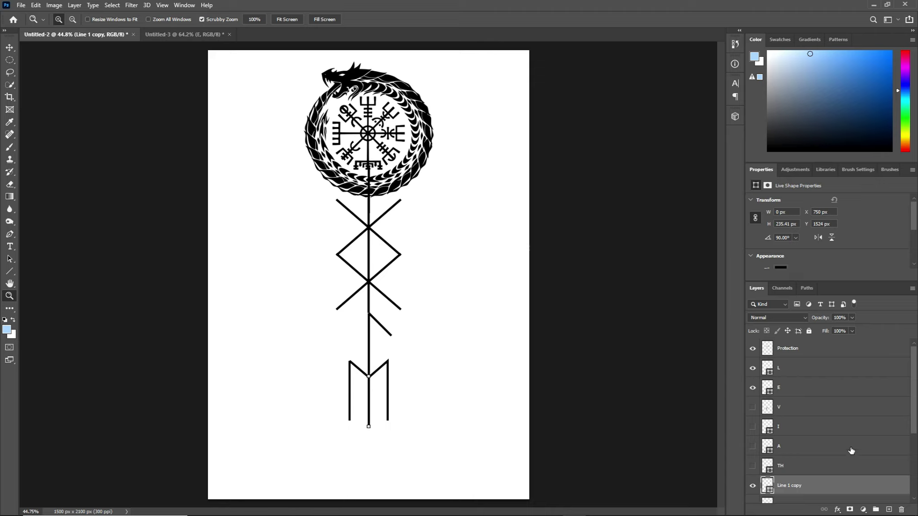
pyautogui.moveTo(836, 493); pyautogui.dragTo(836, 404)
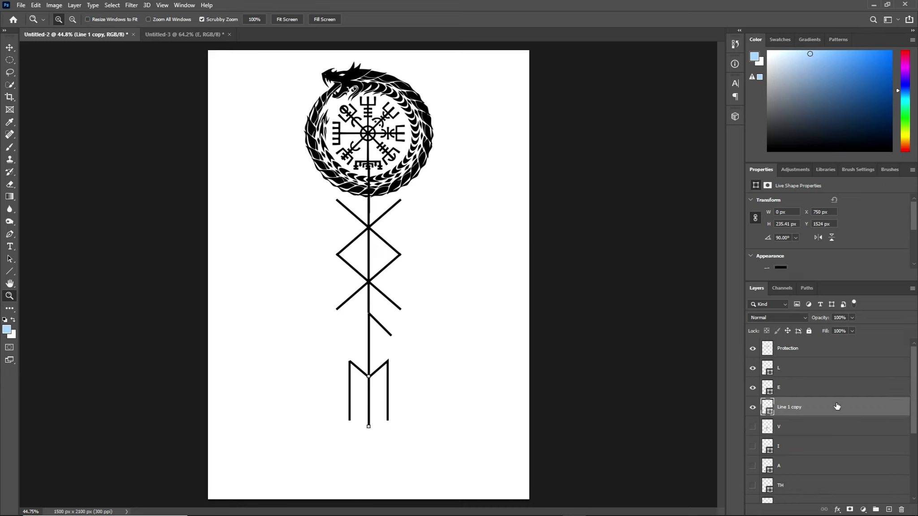
# Make the V rune visible and move it down to the bottom of the stem.
pyautogui.click(753, 426)
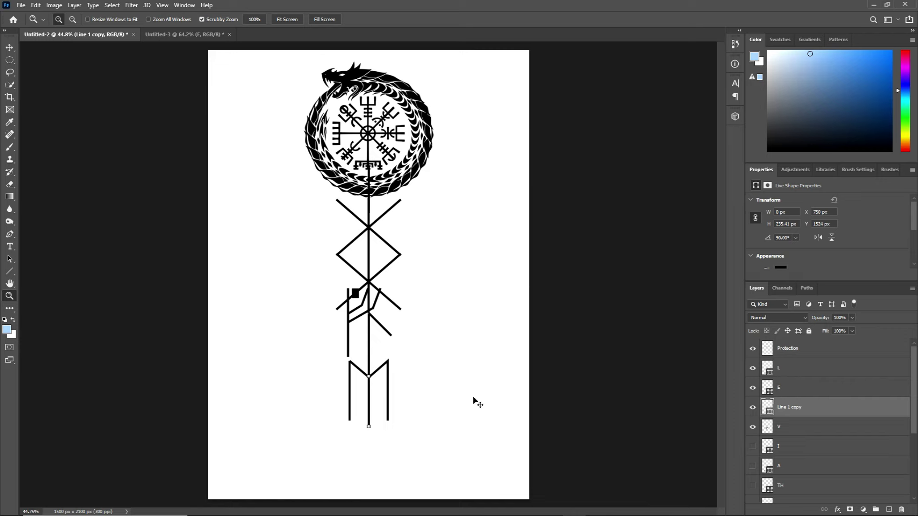
pyautogui.hotkey('ctrl', 't')
pyautogui.click(814, 430)
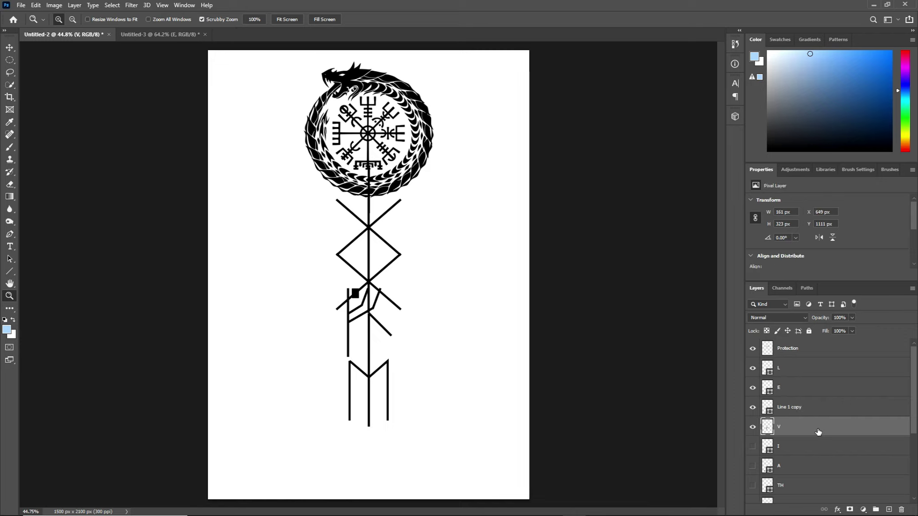
pyautogui.hotkey('ctrl', 't')
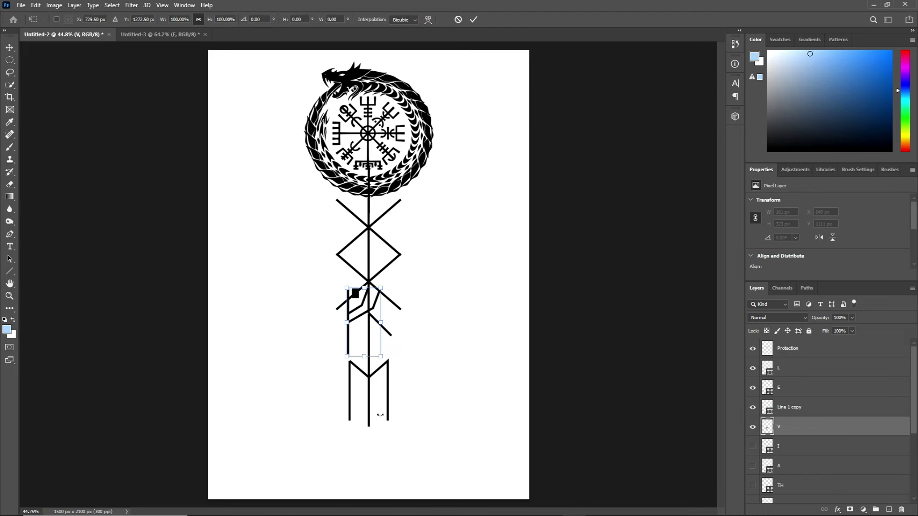
pyautogui.moveTo(366, 339); pyautogui.dragTo(389, 469)
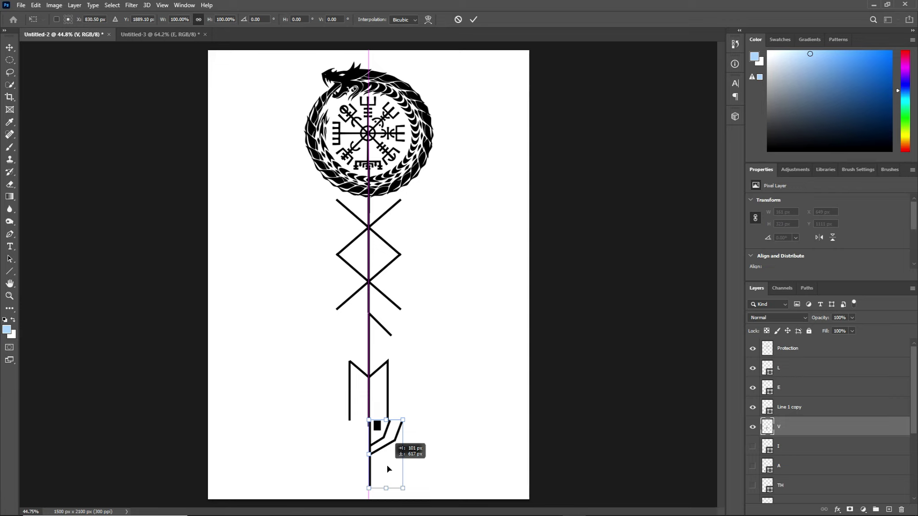
pyautogui.moveTo(388, 469); pyautogui.dragTo(387, 474)
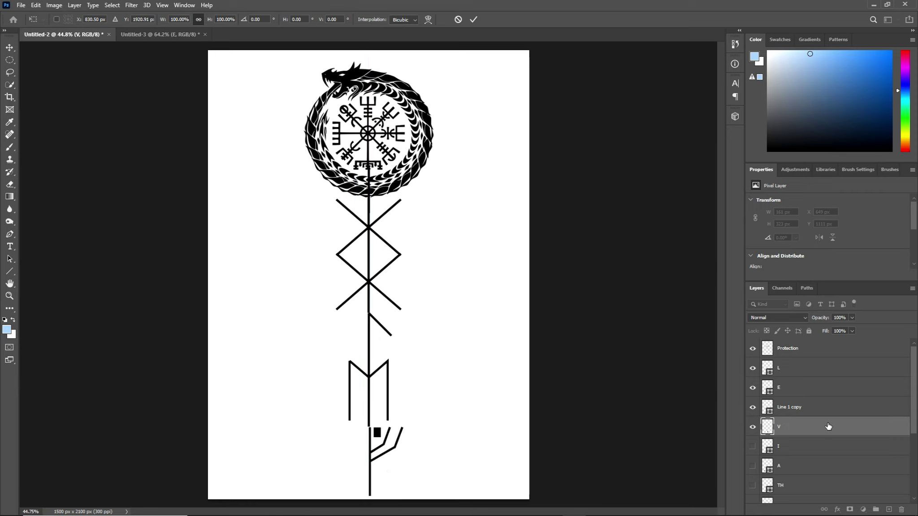
pyautogui.press('z')
# Fine-tune the V rune, shifting it left onto the stem and slightly upward.
pyautogui.click(823, 353)
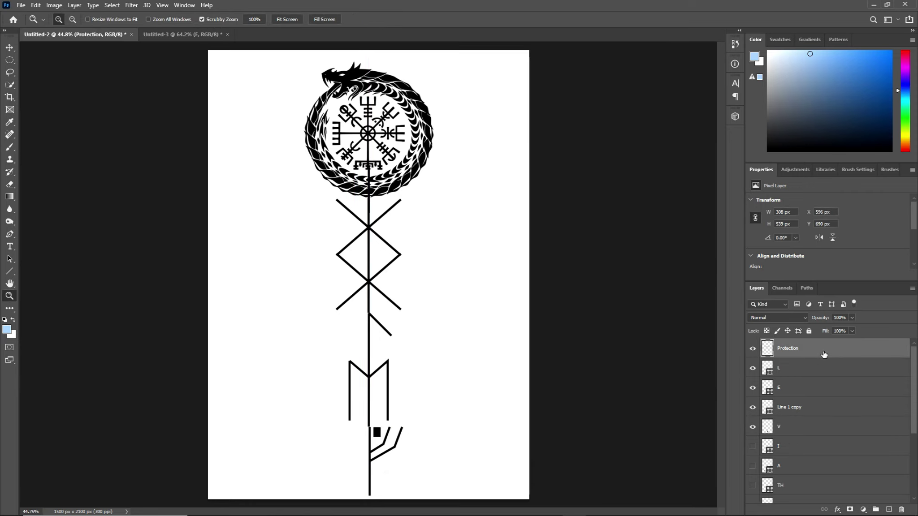
pyautogui.click(813, 425)
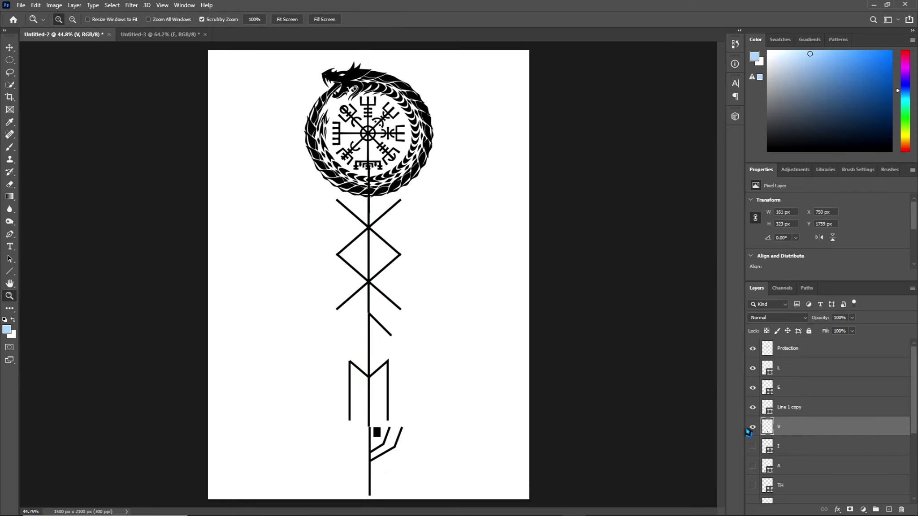
pyautogui.hotkey('ctrl', 't')
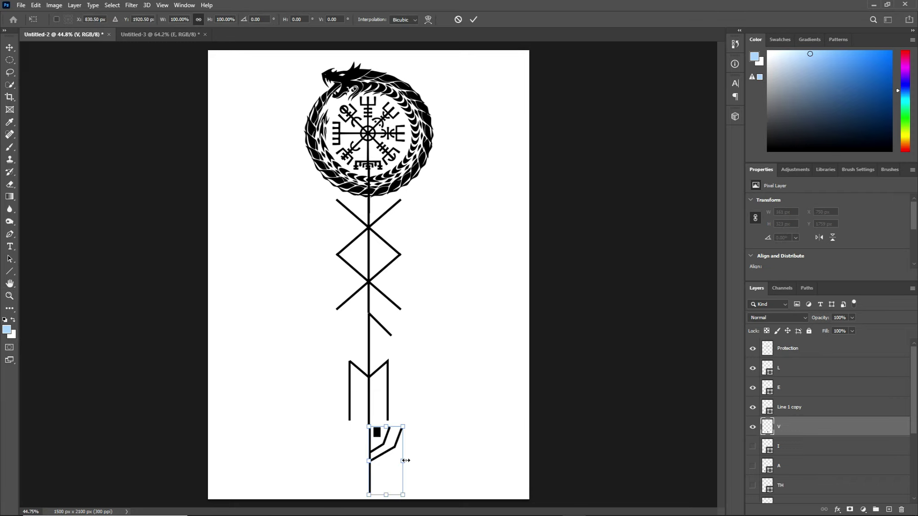
pyautogui.moveTo(392, 469); pyautogui.dragTo(390, 465)
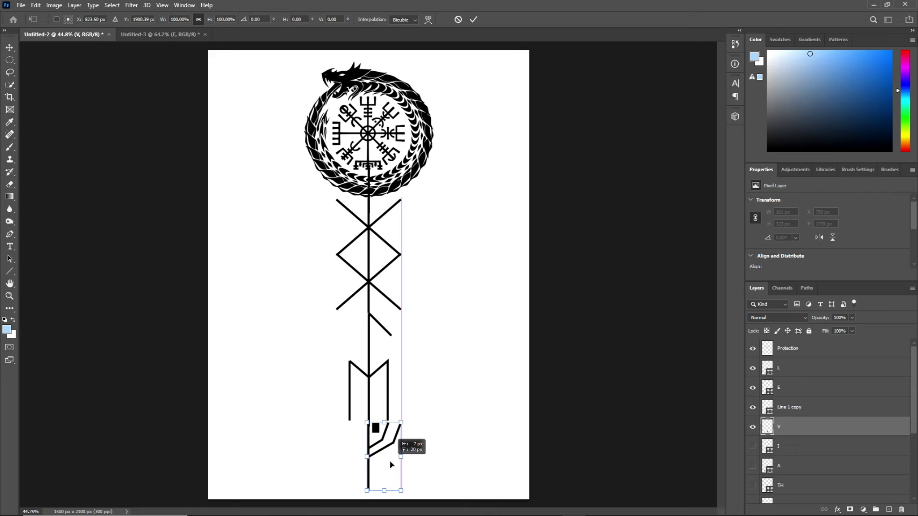
pyautogui.press('z')
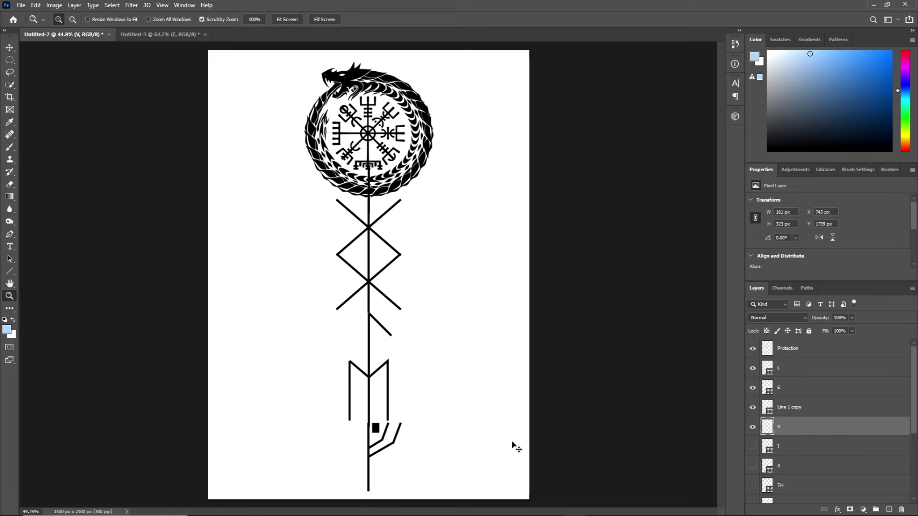
pyautogui.hotkey('ctrl', 't')
pyautogui.moveTo(381, 461); pyautogui.dragTo(382, 454)
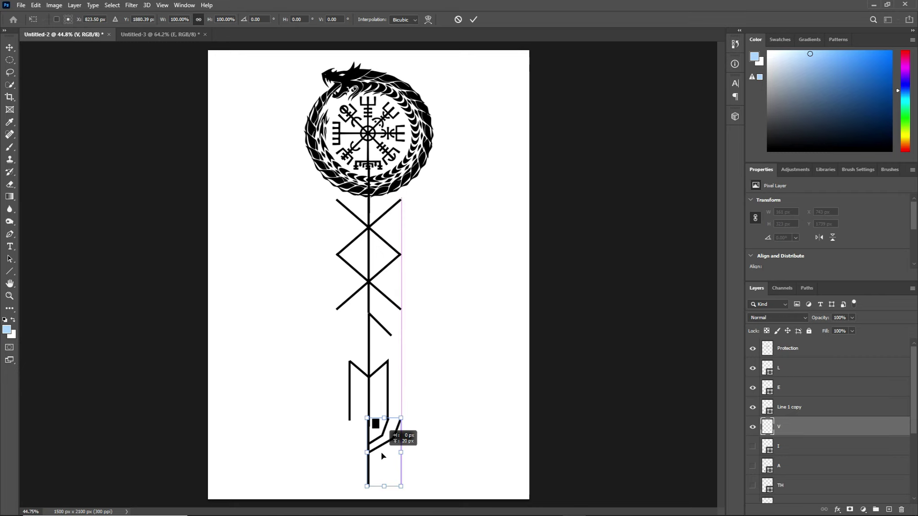
pyautogui.press('Return')
pyautogui.press('z')
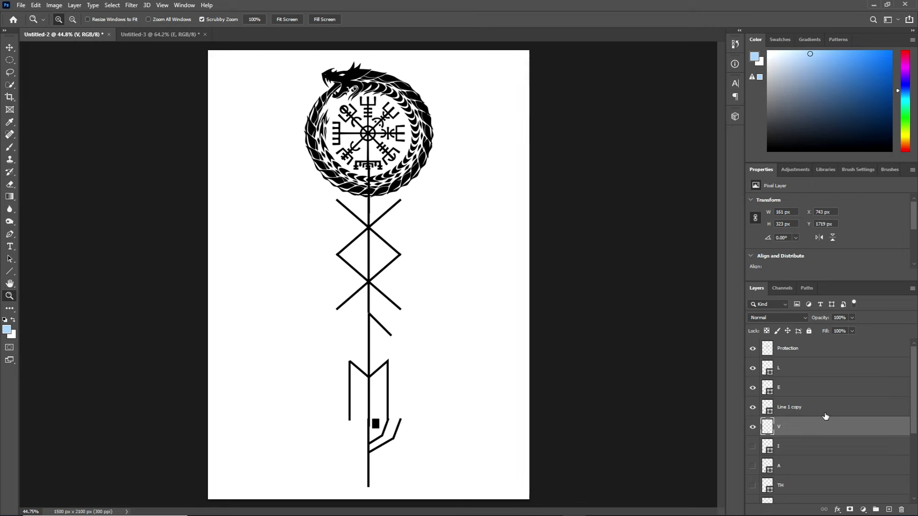
# Drag the vegvisir layer above all other layers and begin shrinking the image.
pyautogui.click(819, 354)
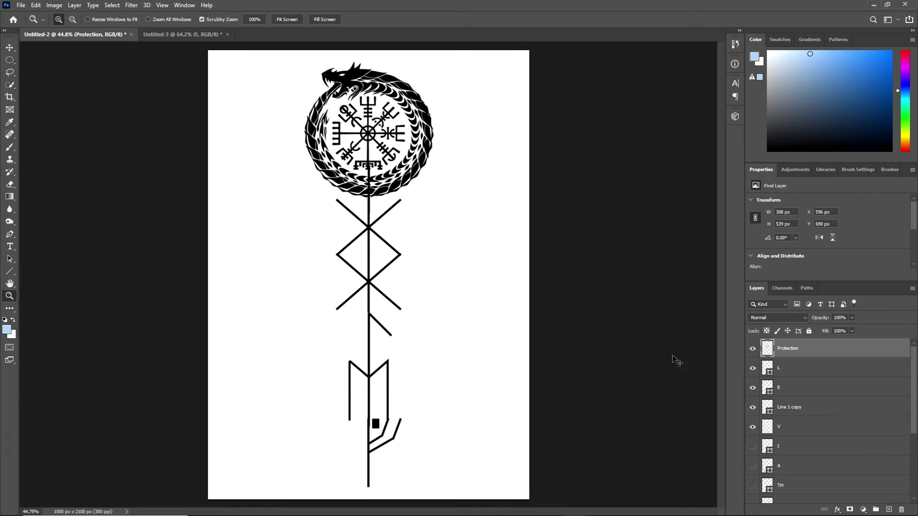
pyautogui.hotkey('ctrl', 't')
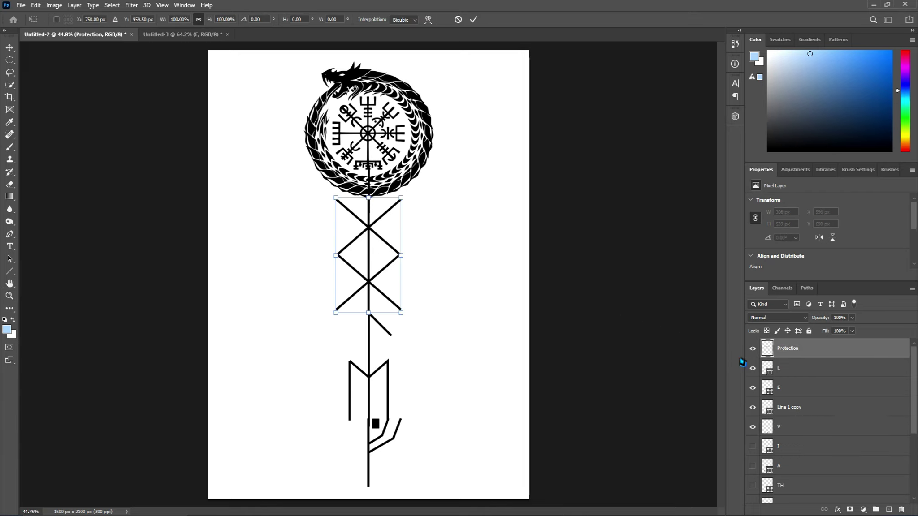
pyautogui.scroll(-2, 835, 420)
pyautogui.scroll(-3, 836, 421)
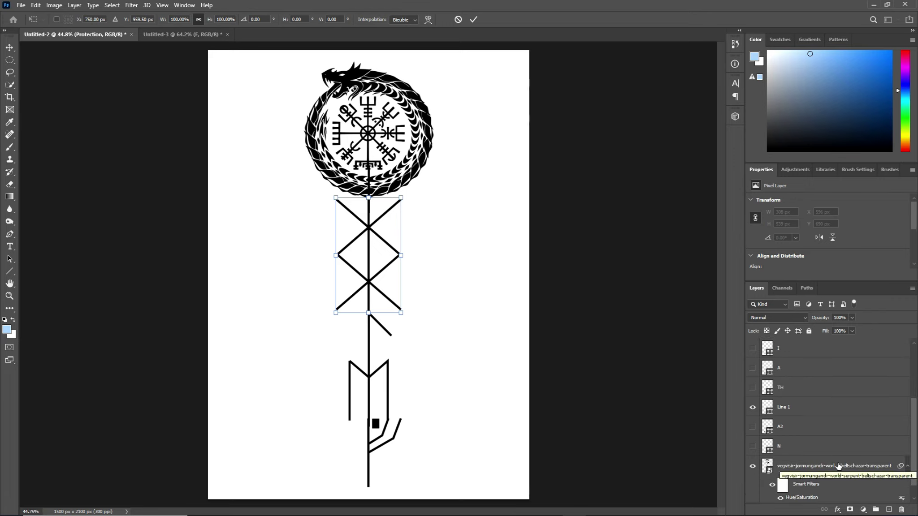
pyautogui.moveTo(840, 470); pyautogui.dragTo(835, 324)
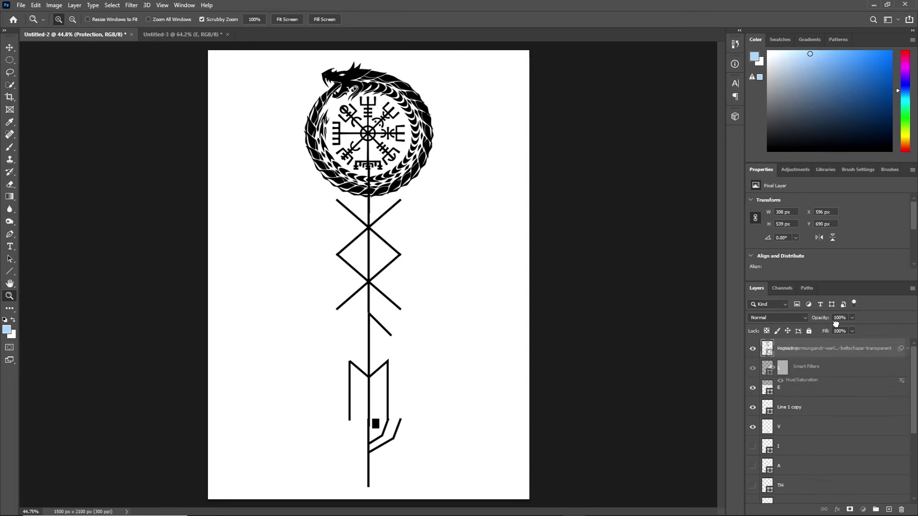
pyautogui.moveTo(835, 324)
pyautogui.mouseDown()
pyautogui.moveTo(834, 380)
pyautogui.moveTo(836, 349)
pyautogui.mouseUp()
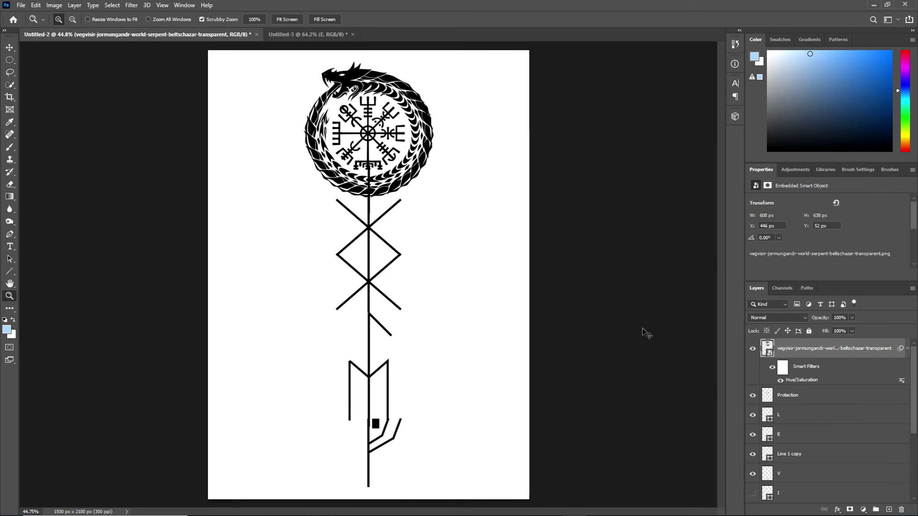
pyautogui.hotkey('ctrl', 't')
pyautogui.moveTo(450, 210); pyautogui.dragTo(396, 157)
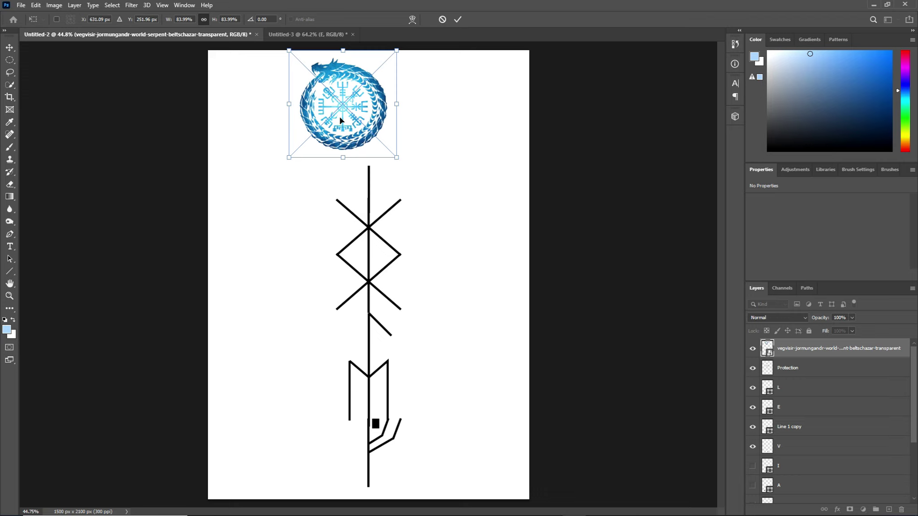
# Centre the shrunken Vegvisir over the stem and reconfirm the Protection bind-rune's placement.
pyautogui.moveTo(341, 120); pyautogui.dragTo(364, 119)
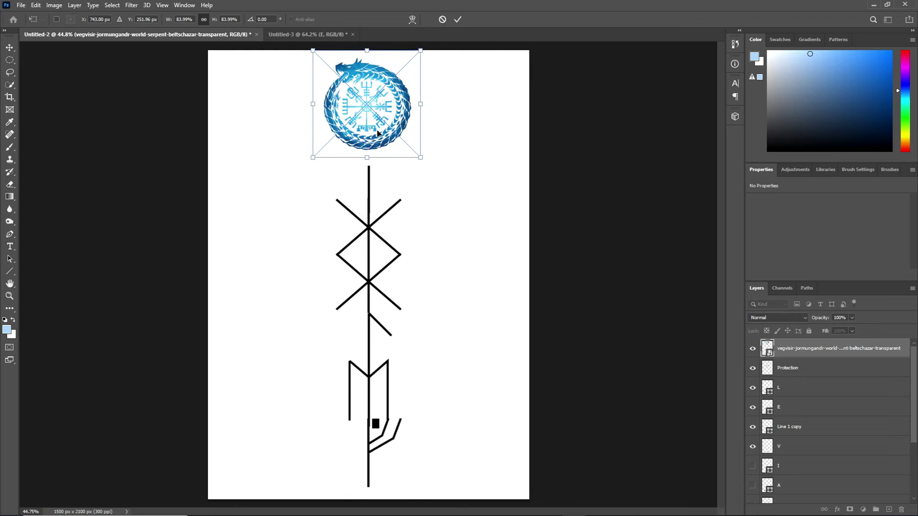
pyautogui.press('Return')
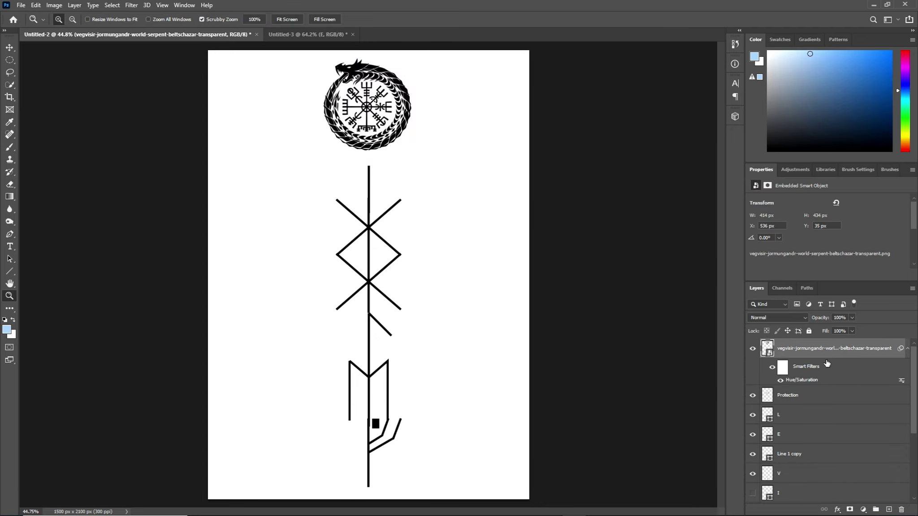
pyautogui.click(825, 396)
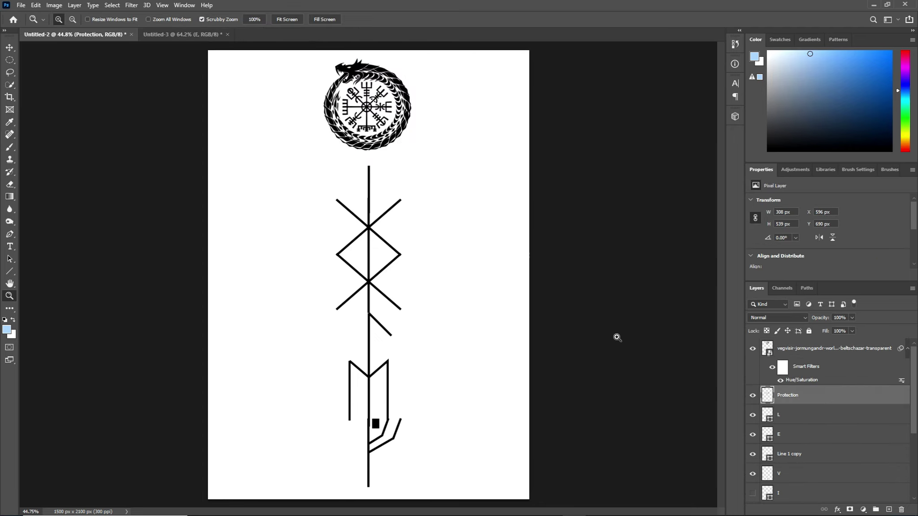
pyautogui.hotkey('ctrl', 't')
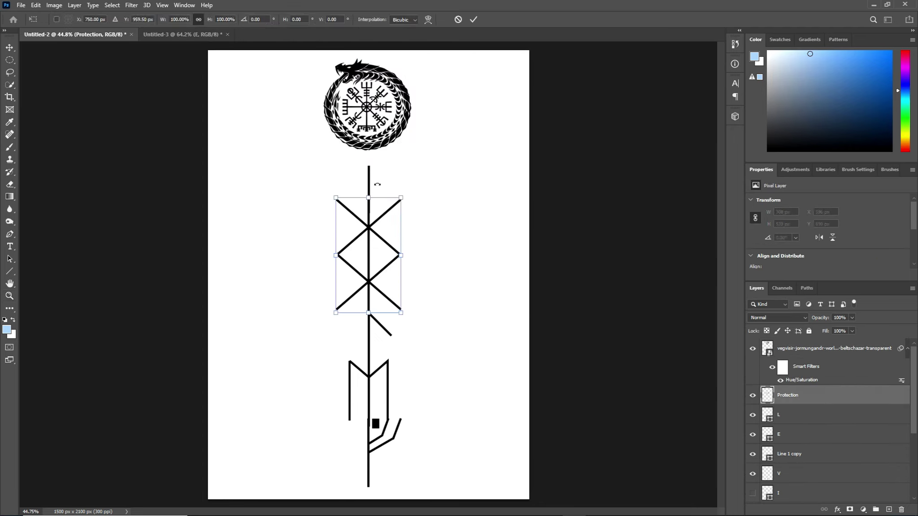
pyautogui.press('Return')
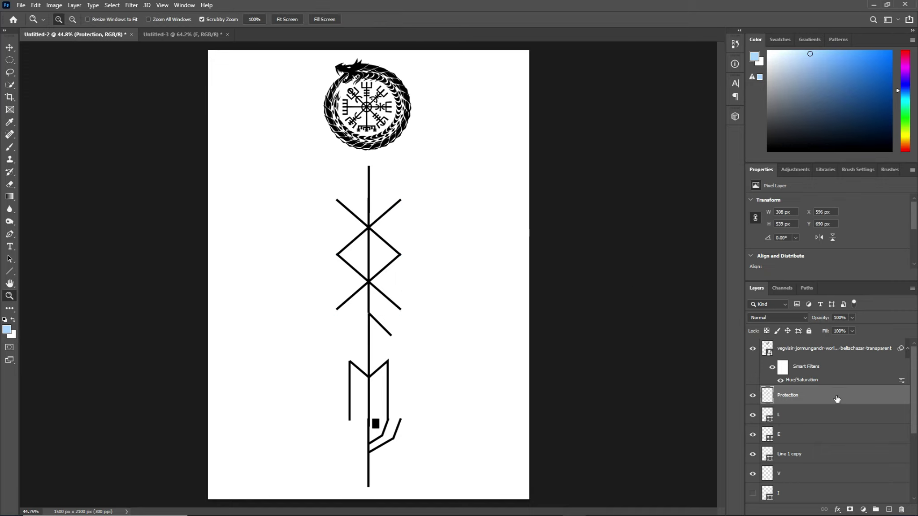
pyautogui.click(817, 455)
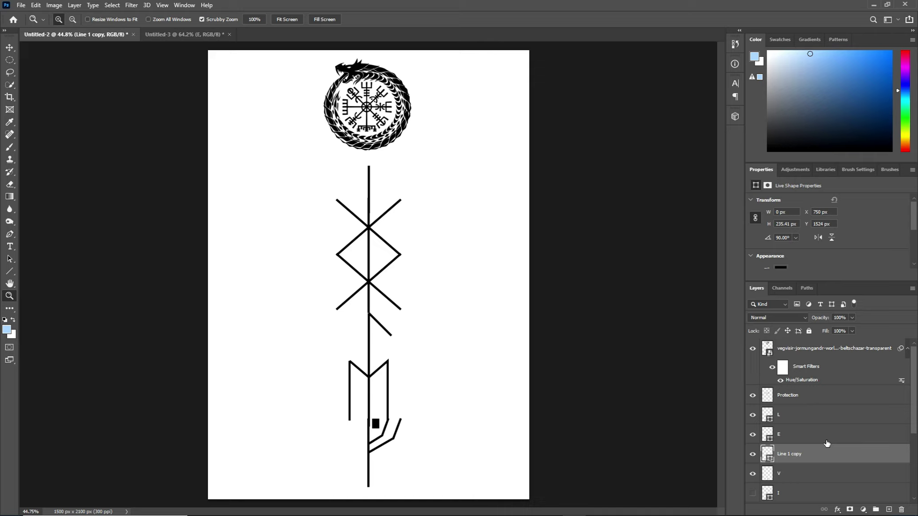
# Move the Line 1 top stem segment up until it touches the Vegvisir circle's bottom.
pyautogui.scroll(-2, 827, 444)
pyautogui.scroll(-2, 827, 444)
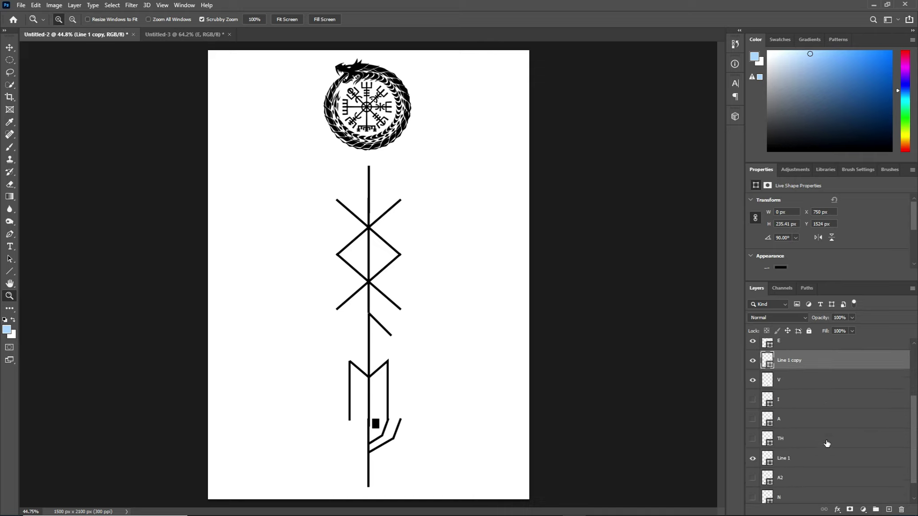
pyautogui.scroll(-1, 827, 443)
pyautogui.click(826, 435)
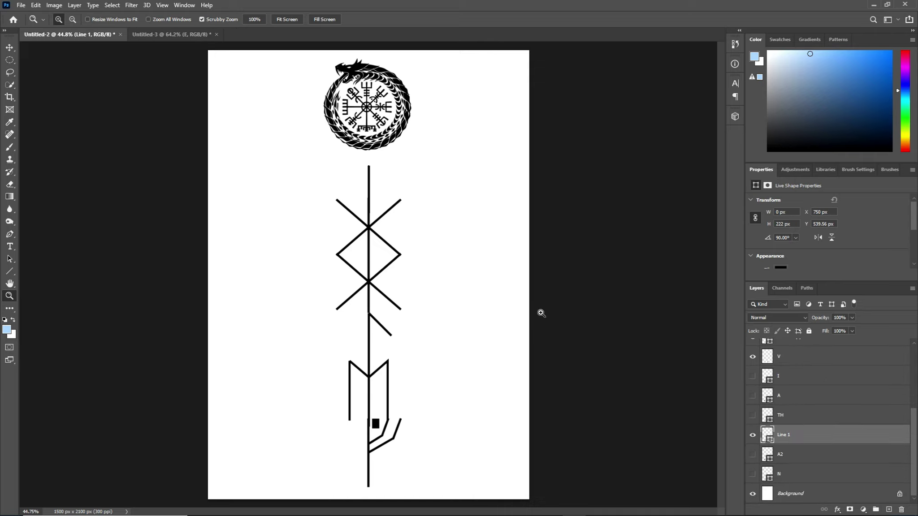
pyautogui.hotkey('ctrl', 't')
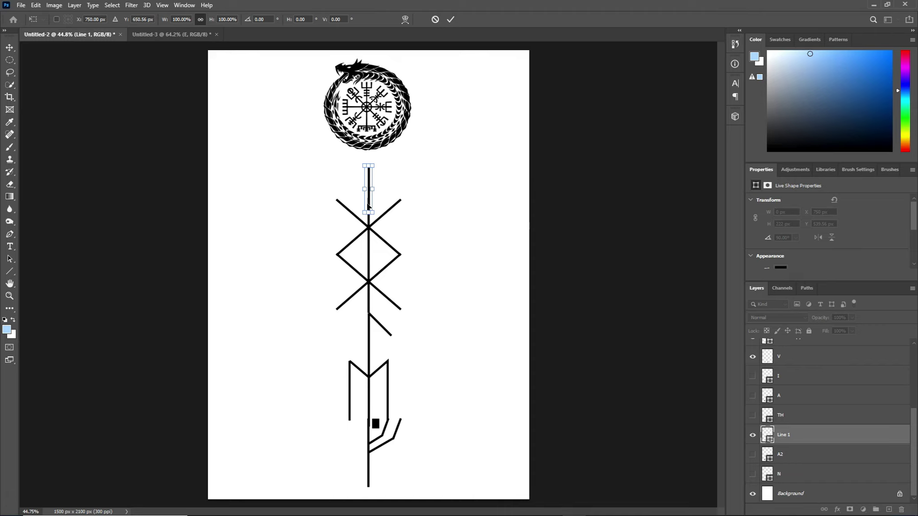
pyautogui.moveTo(368, 205); pyautogui.dragTo(368, 163)
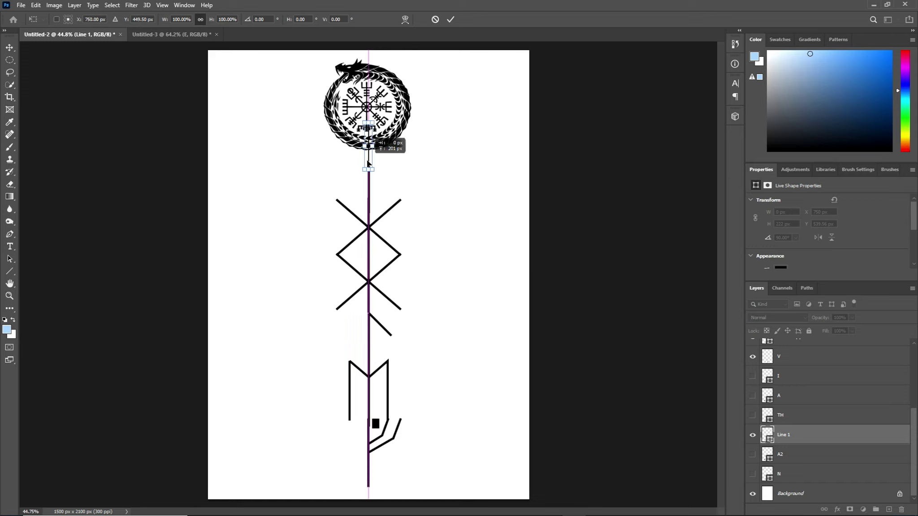
pyautogui.moveTo(368, 163); pyautogui.dragTo(368, 163)
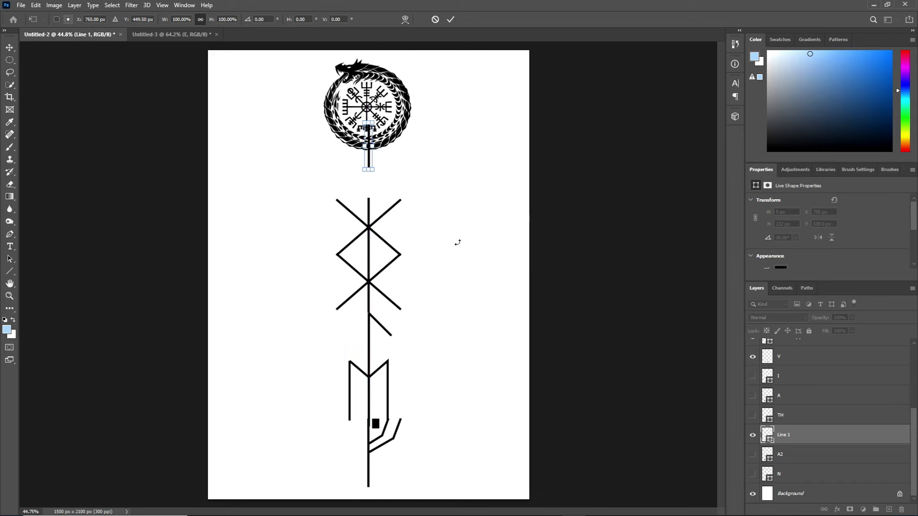
pyautogui.press('Return')
pyautogui.press('z')
pyautogui.scroll(5, 826, 435)
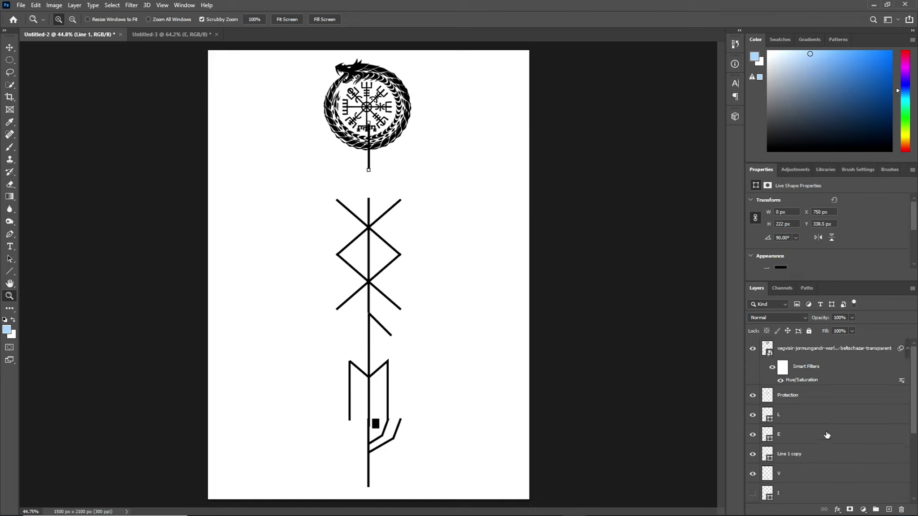
# Raise the Protection bind-rune so it sits centred on the stem just under the Vegvisir.
pyautogui.click(826, 395)
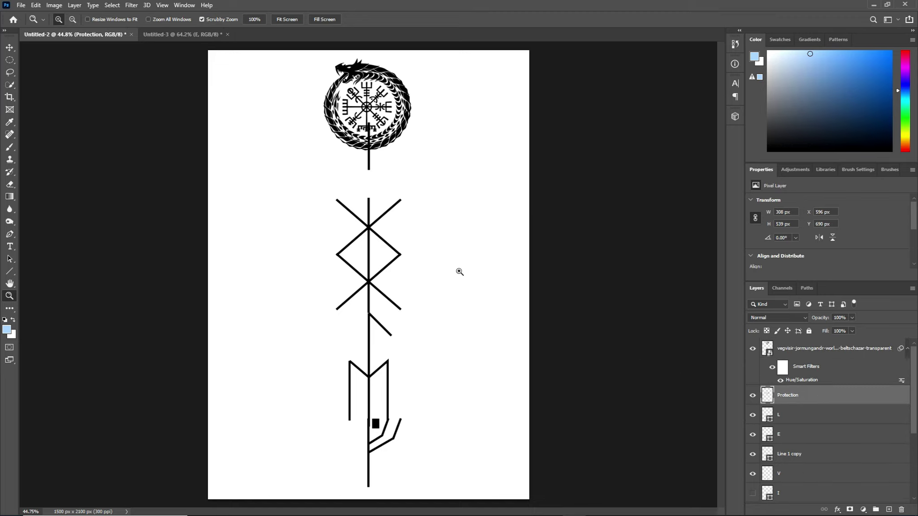
pyautogui.hotkey('ctrl', 't')
pyautogui.moveTo(369, 259); pyautogui.dragTo(372, 214)
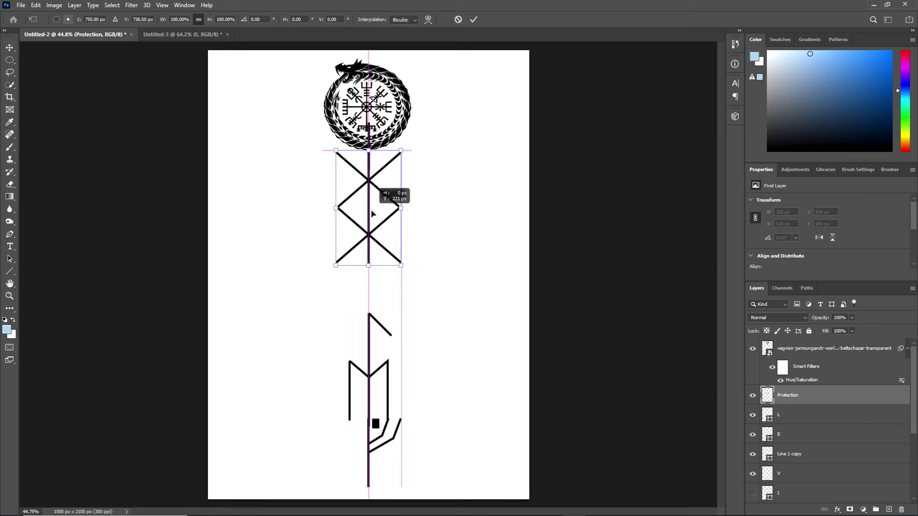
pyautogui.press('Return')
pyautogui.press('z')
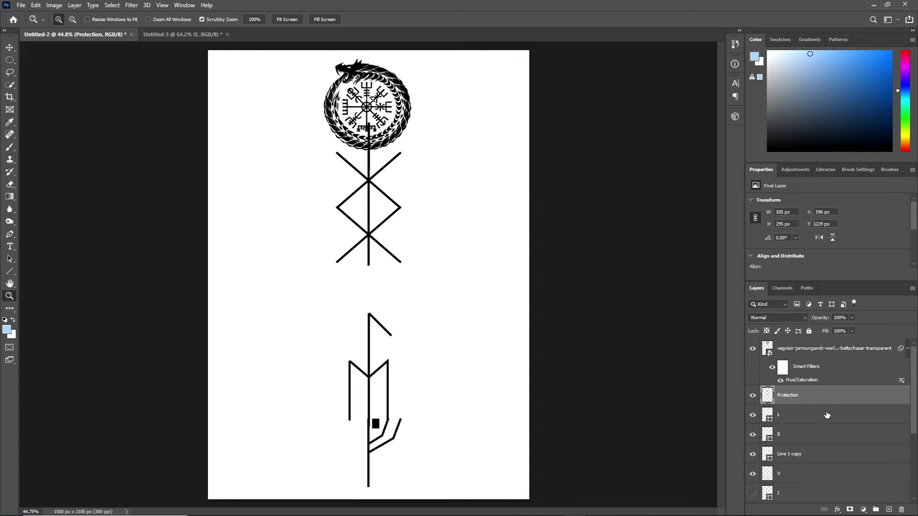
pyautogui.click(827, 415)
# Move the L rune up onto the stem just below the bind-rune.
pyautogui.hotkey('ctrl', 't')
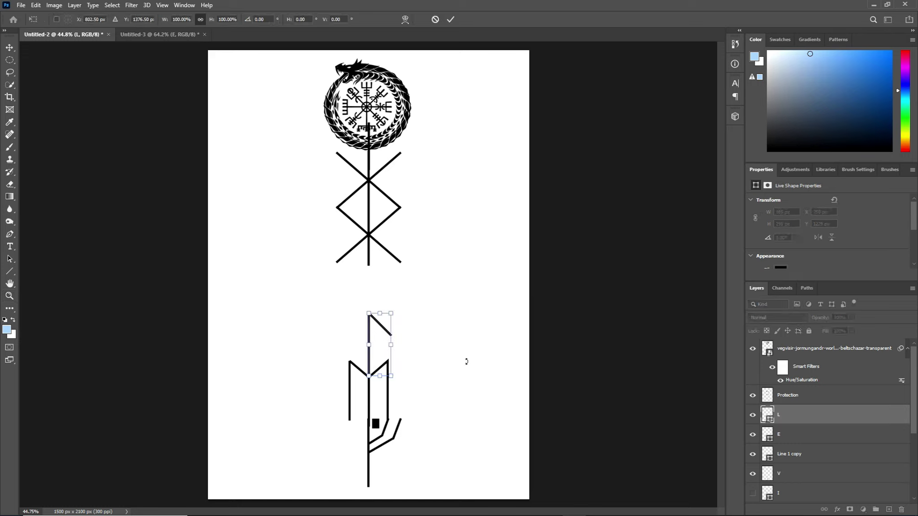
pyautogui.moveTo(380, 356); pyautogui.dragTo(378, 301)
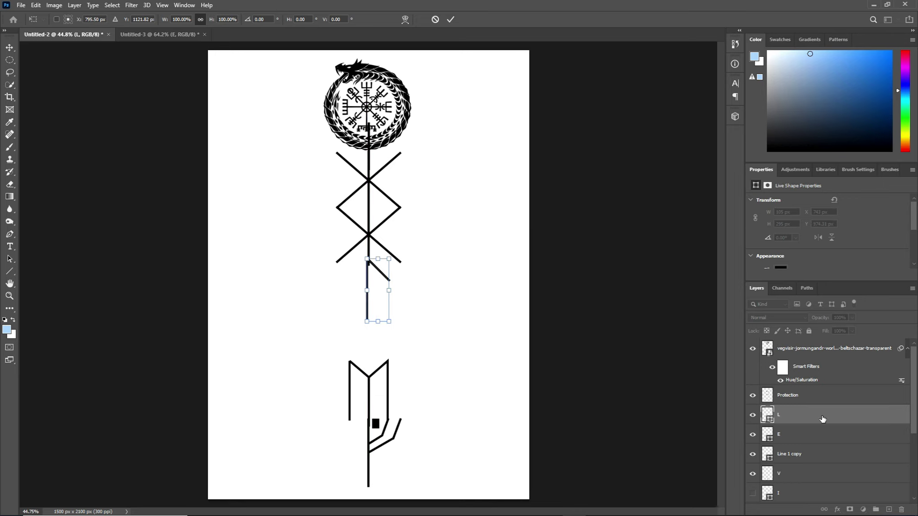
pyautogui.press('Return')
pyautogui.press('z')
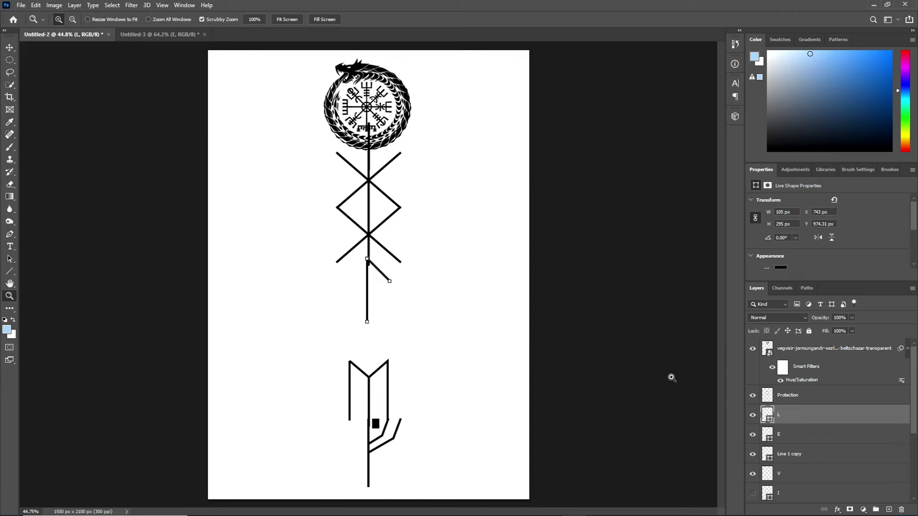
# Nudge the L rune slightly right so it centres on the stem.
pyautogui.hotkey('ctrl', 't')
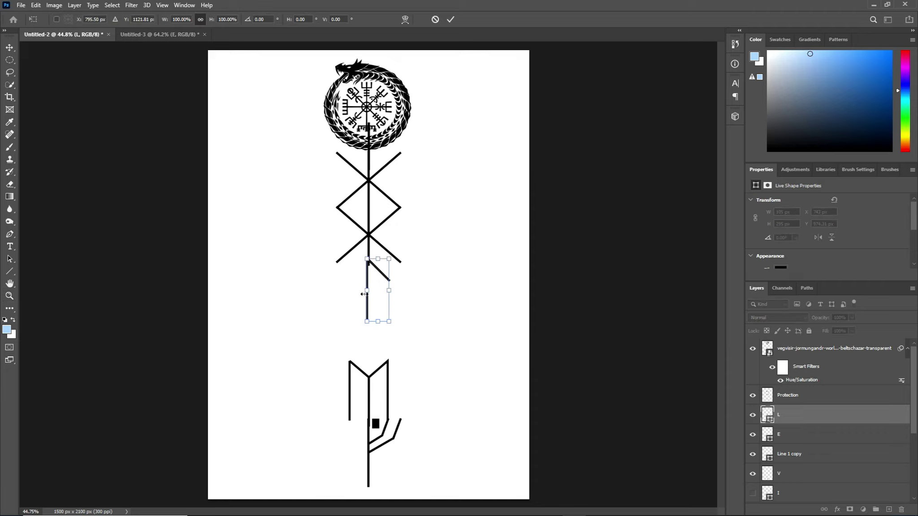
pyautogui.moveTo(370, 304); pyautogui.dragTo(372, 304)
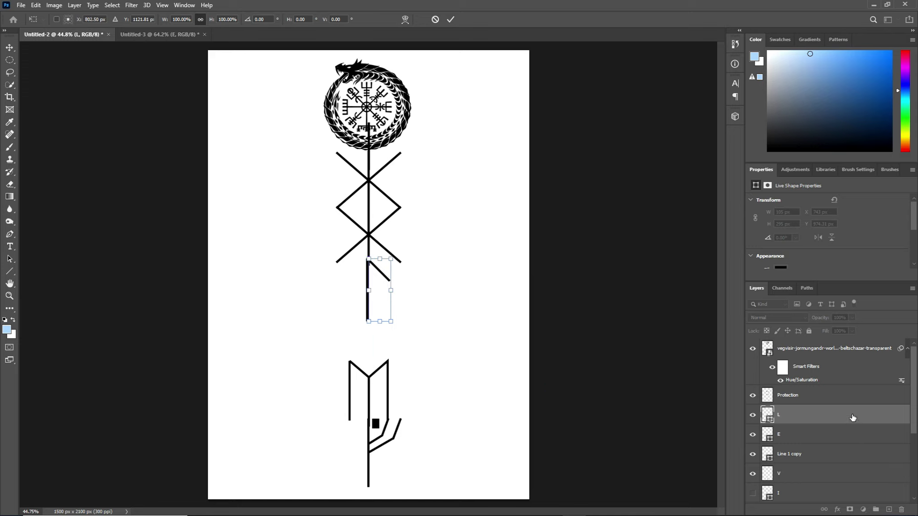
pyautogui.press('Return')
pyautogui.press('z')
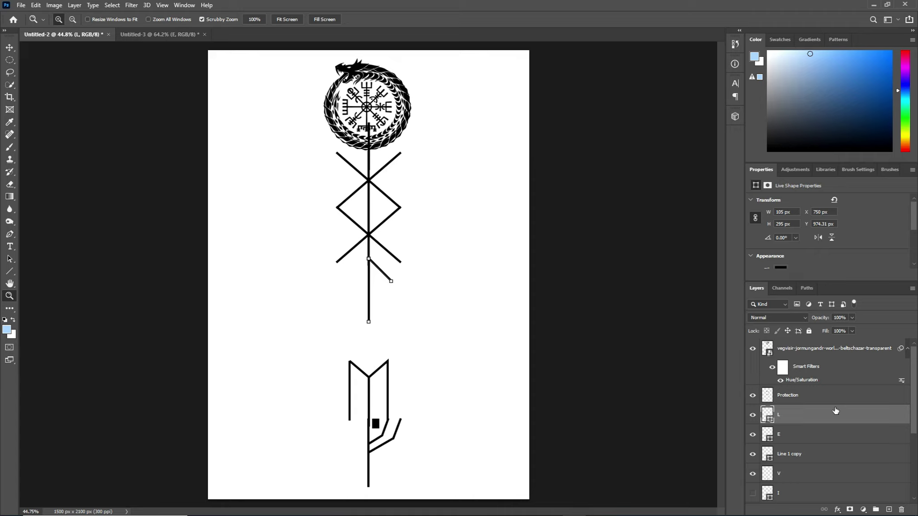
pyautogui.click(830, 438)
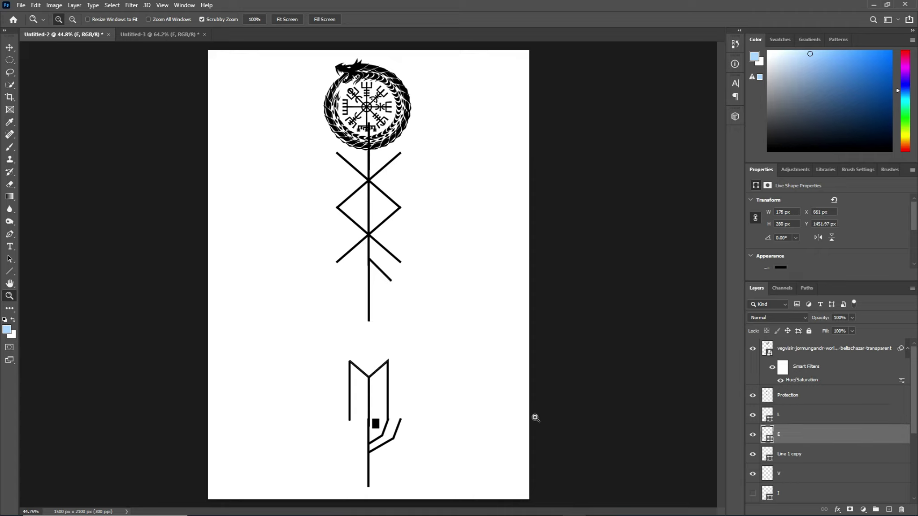
# Raise the M-shaped E rune to sit beneath the L rune.
pyautogui.hotkey('ctrl', 't')
pyautogui.moveTo(373, 391); pyautogui.dragTo(373, 334)
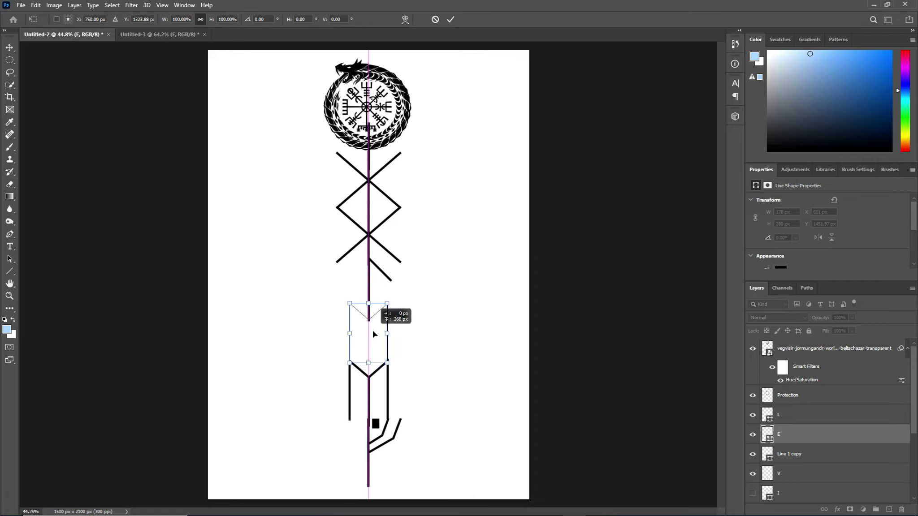
pyautogui.moveTo(373, 334); pyautogui.dragTo(373, 336)
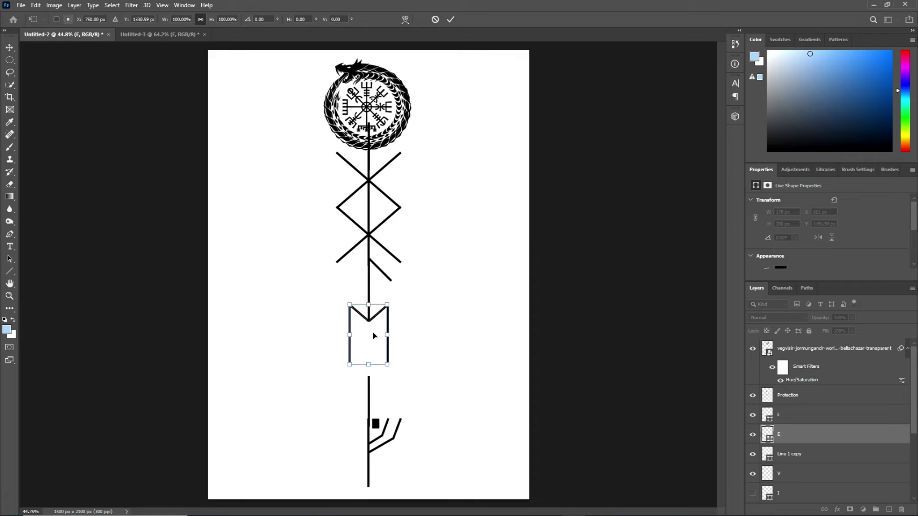
# Move the Line 1 copy stem segment up through the centre of the E rune.
pyautogui.click(823, 454)
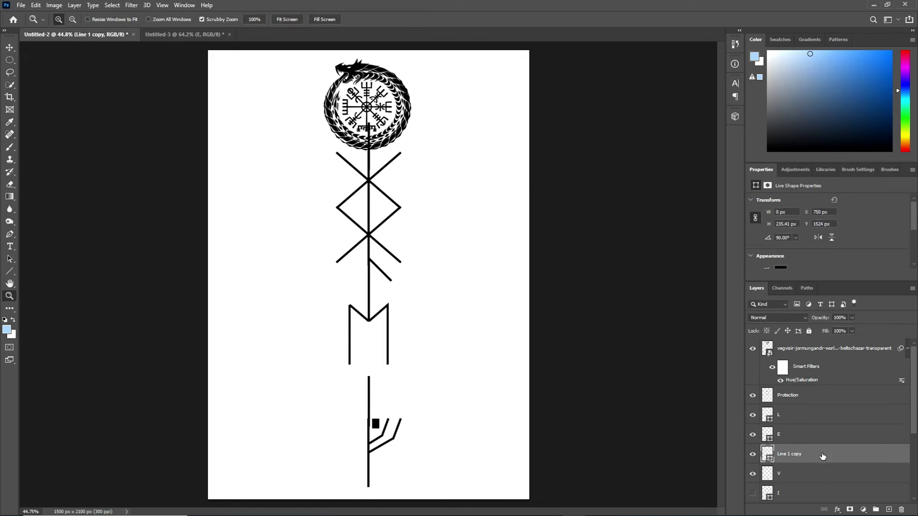
pyautogui.hotkey('ctrl', 't')
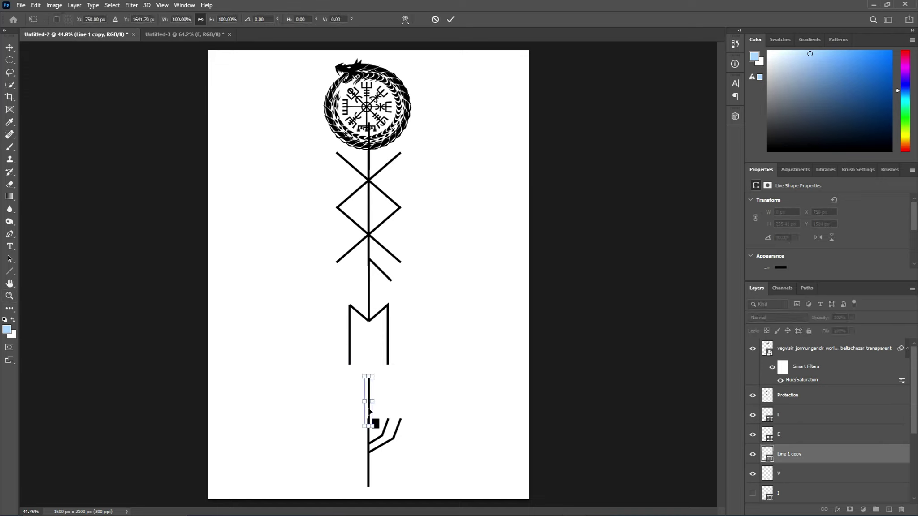
pyautogui.moveTo(369, 410); pyautogui.dragTo(370, 354)
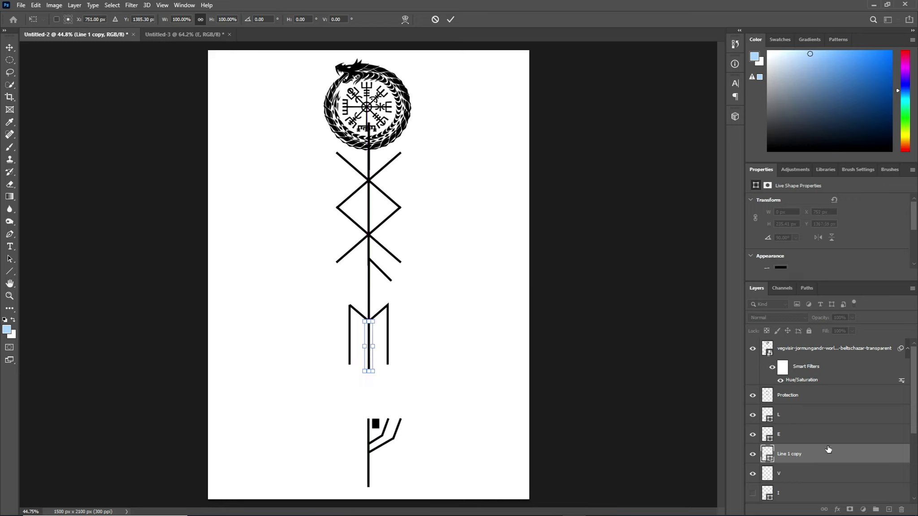
pyautogui.press('Return')
pyautogui.press('z')
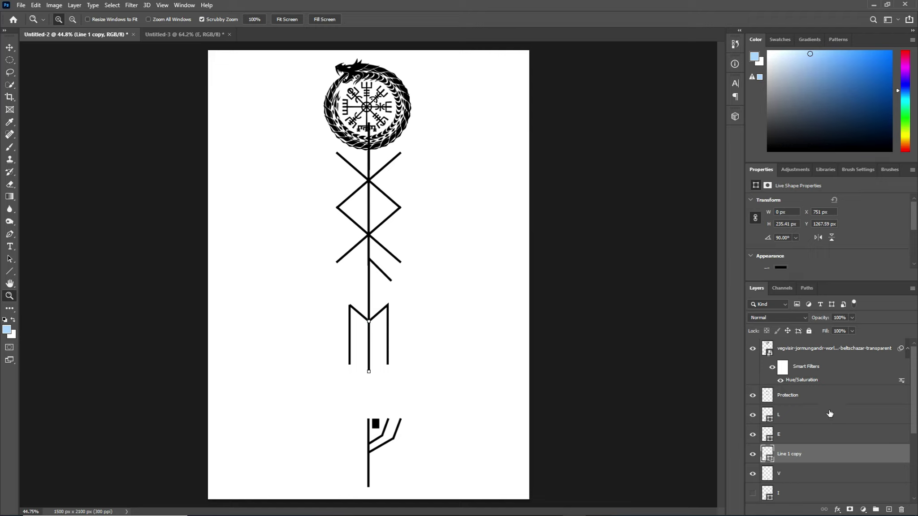
pyautogui.click(829, 413)
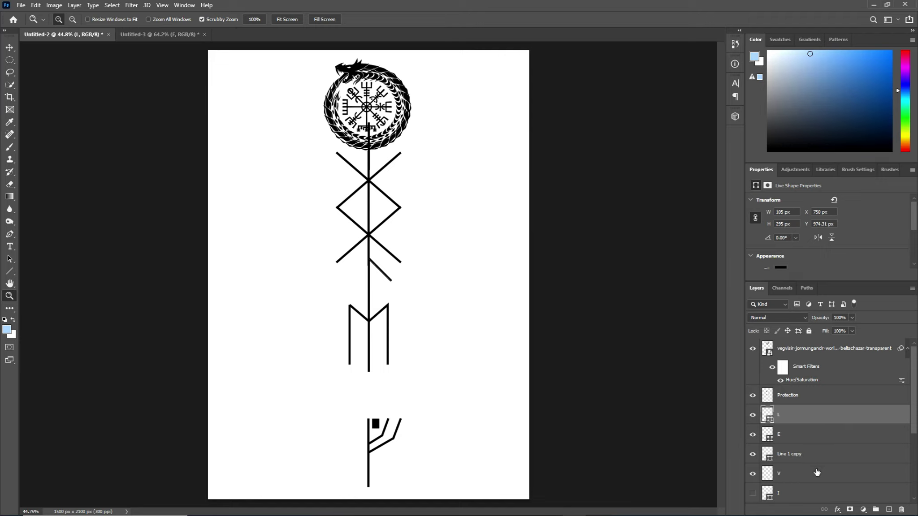
# Raise the thin V rune onto the stem just below the M-shaped E rune.
pyautogui.click(812, 478)
pyautogui.hotkey('ctrl', 't')
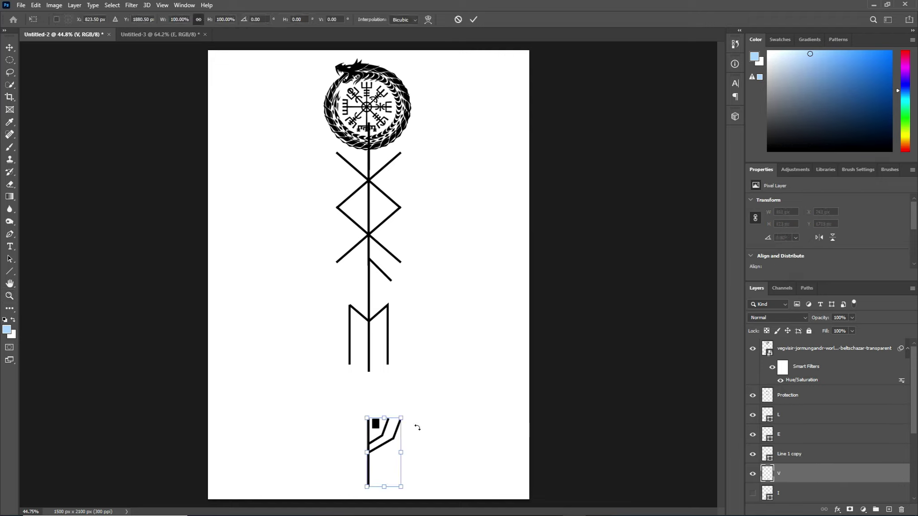
pyautogui.moveTo(389, 463); pyautogui.dragTo(384, 407)
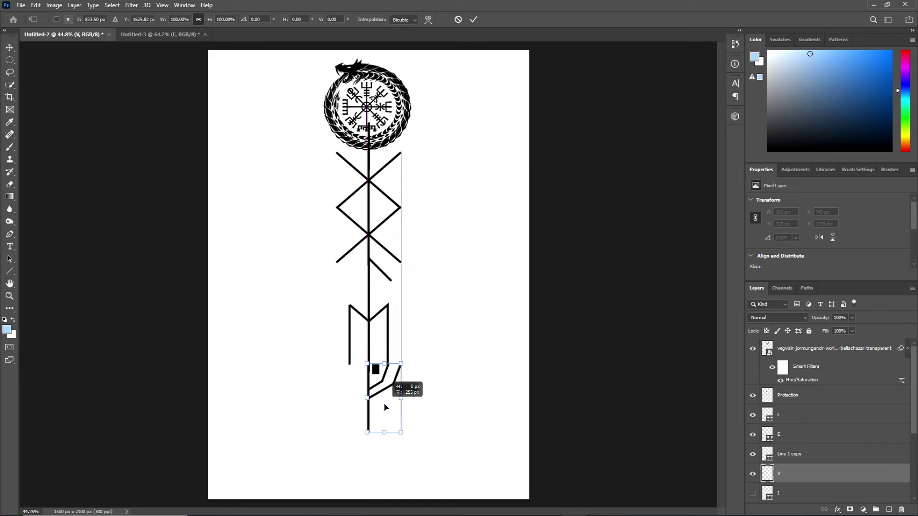
pyautogui.moveTo(385, 407); pyautogui.dragTo(383, 406)
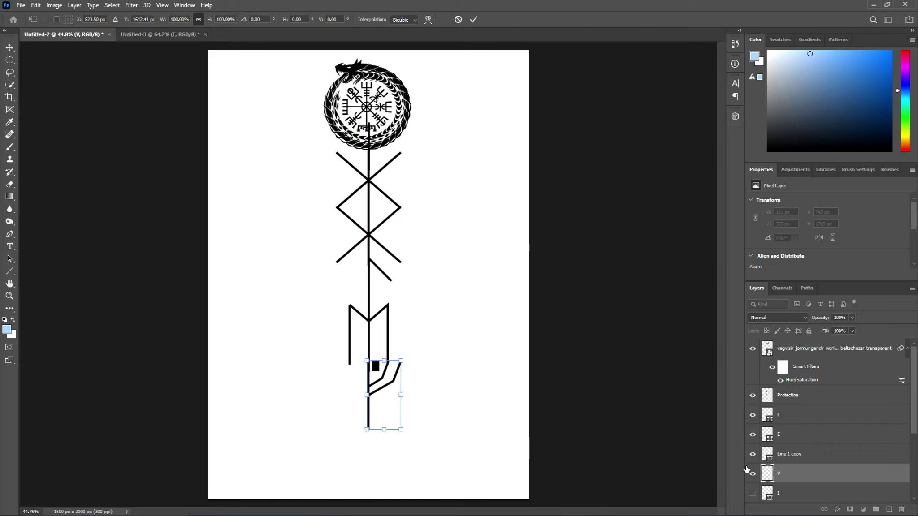
pyautogui.press('z')
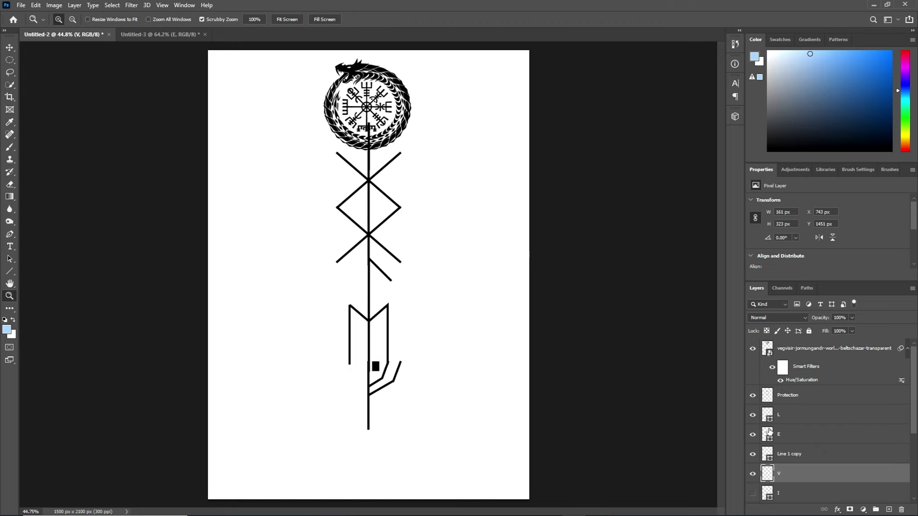
pyautogui.scroll(-2, 839, 441)
pyautogui.scroll(-2, 840, 443)
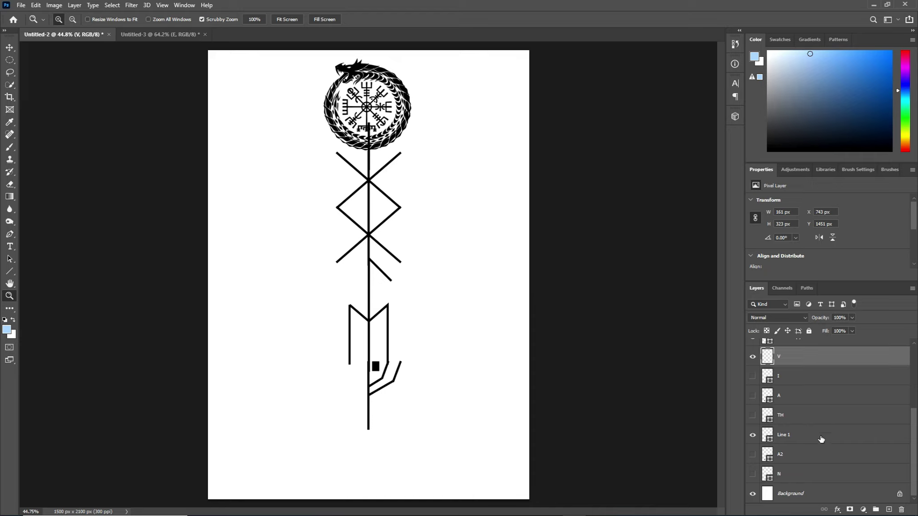
# Place the Line 1 stem layer below Protection in the layer stack and start transforming it.
pyautogui.moveTo(821, 437)
pyautogui.mouseDown()
pyautogui.moveTo(826, 336)
pyautogui.moveTo(826, 388)
pyautogui.mouseUp()
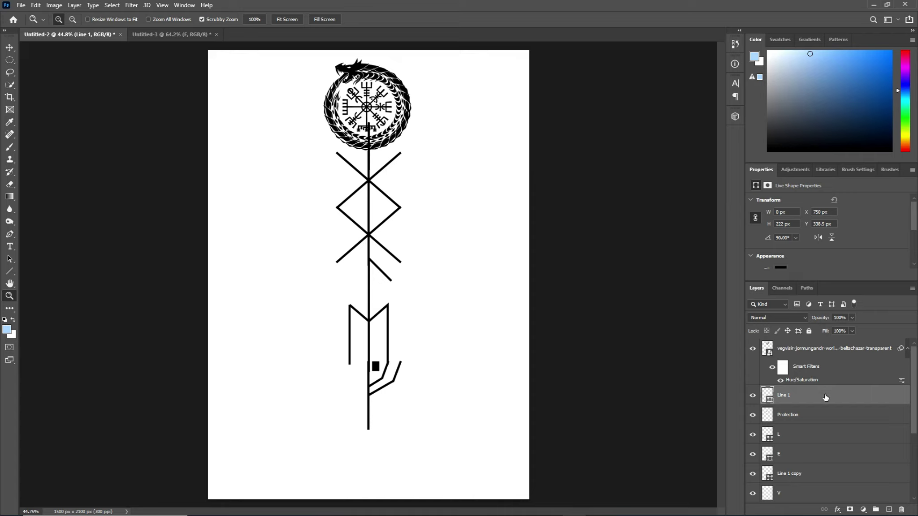
pyautogui.moveTo(826, 398); pyautogui.dragTo(826, 420)
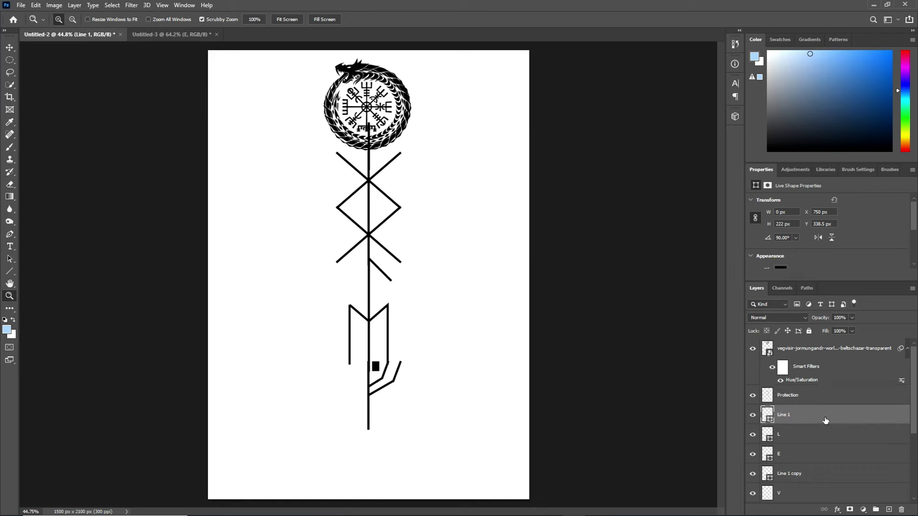
pyautogui.click(821, 399)
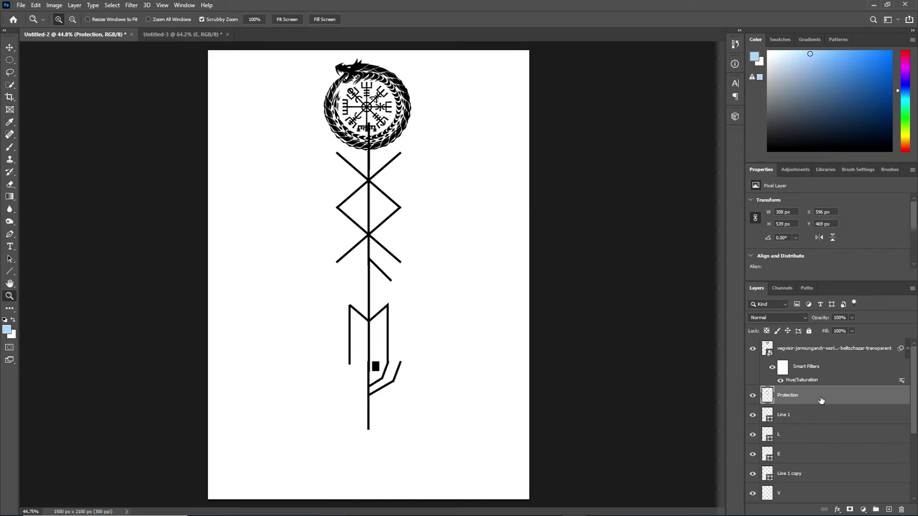
pyautogui.click(847, 351)
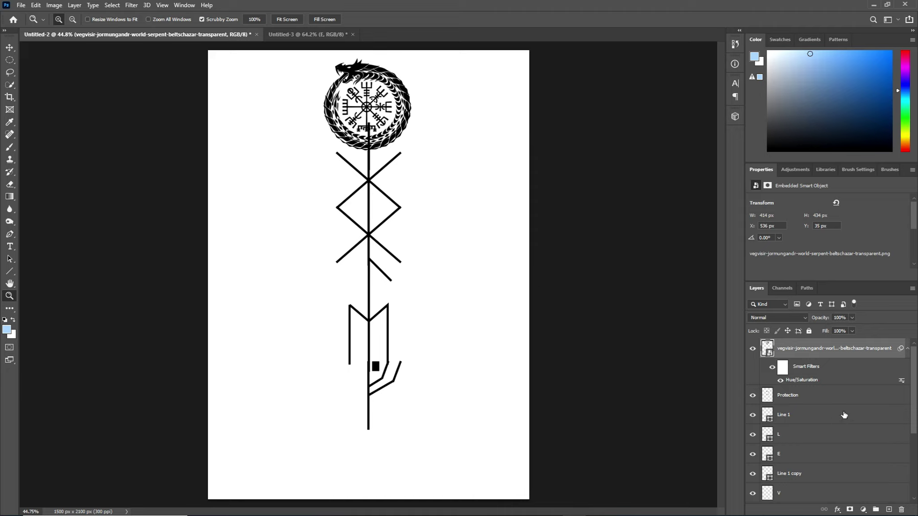
pyautogui.click(847, 394)
pyautogui.click(829, 417)
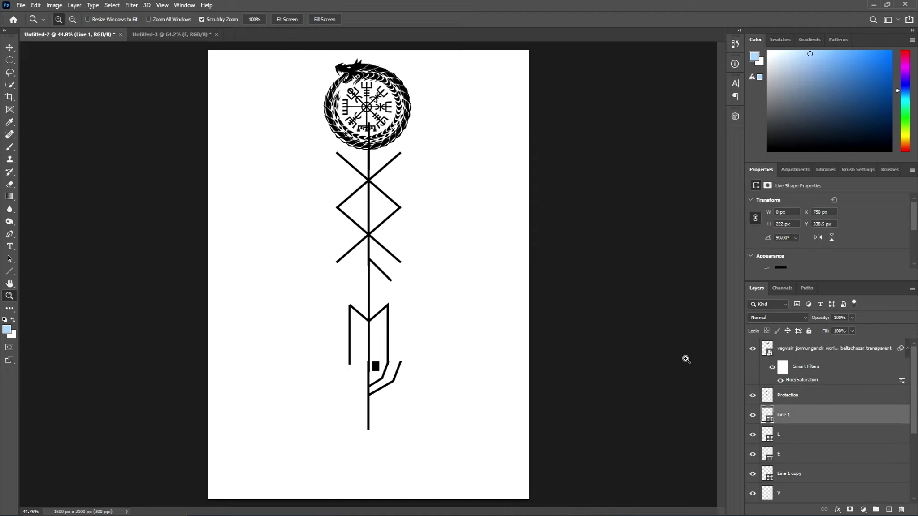
pyautogui.hotkey('ctrl', 't')
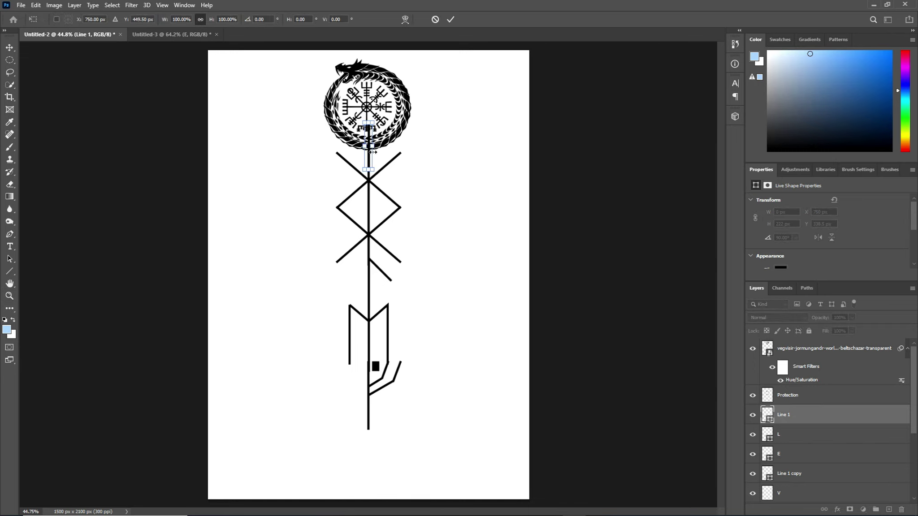
# Shift the Line 1 stem line 7 px left.
pyautogui.moveTo(370, 158); pyautogui.dragTo(369, 155)
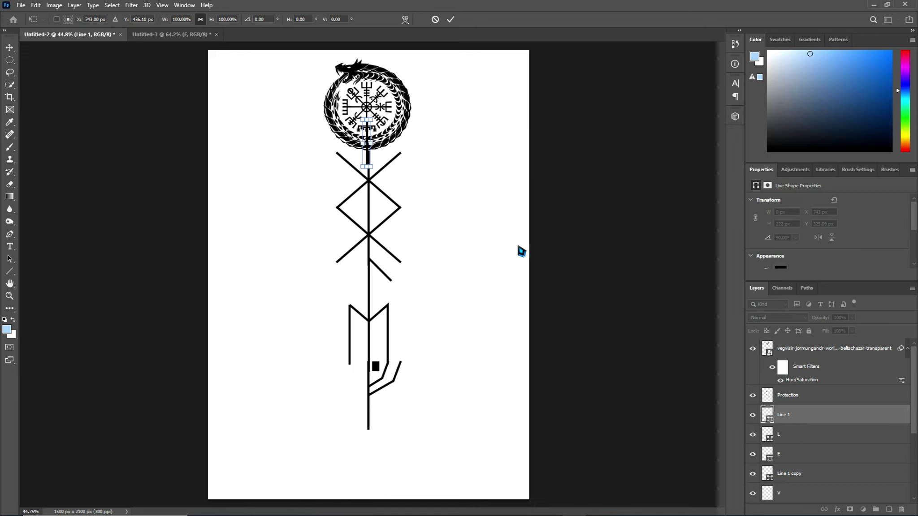
pyautogui.click(830, 396)
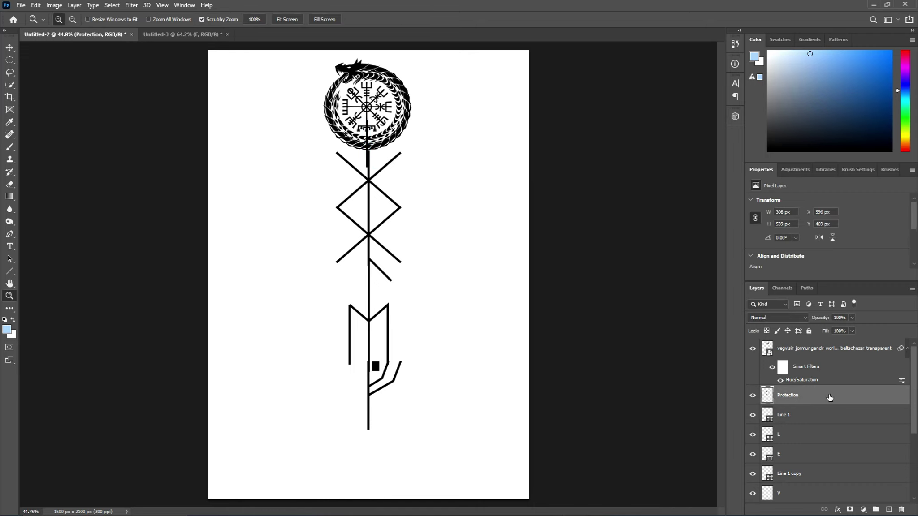
pyautogui.click(830, 415)
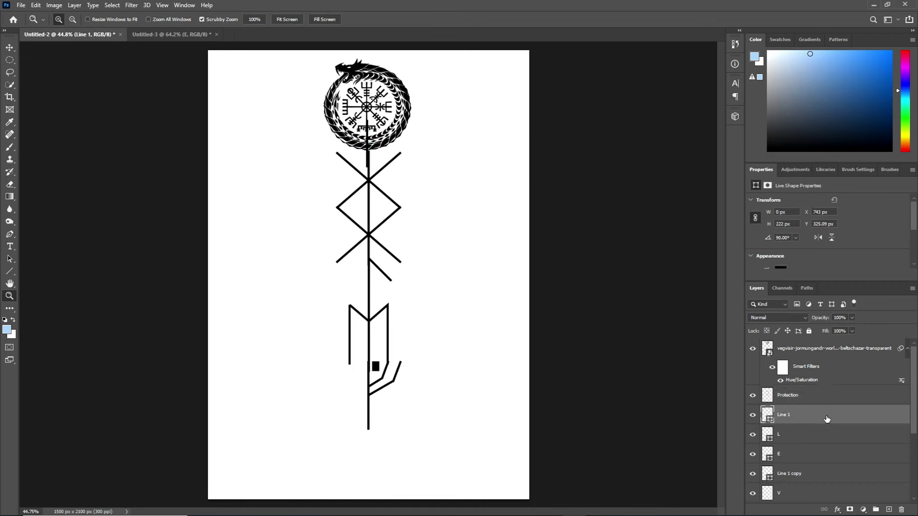
pyautogui.click(839, 435)
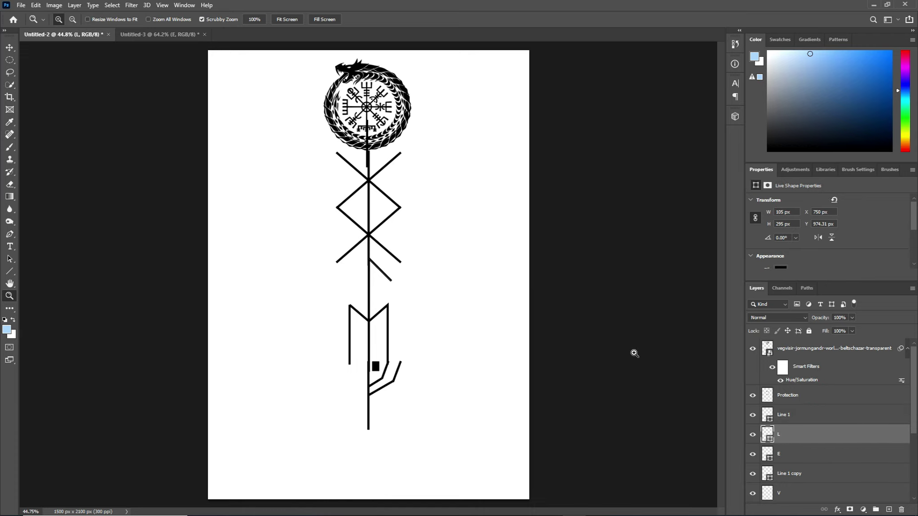
pyautogui.hotkey('ctrl', 't')
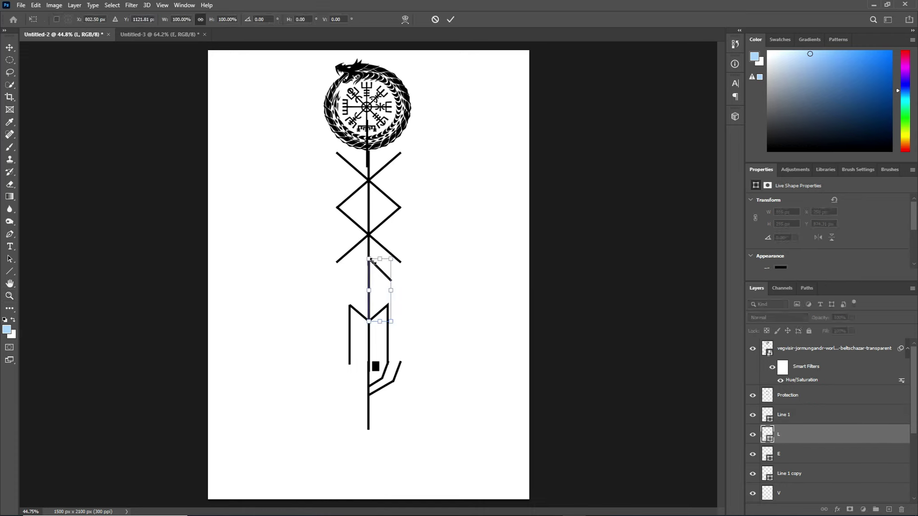
# Shift the Protection bind-rune 7 px left to match the stem.
pyautogui.click(834, 396)
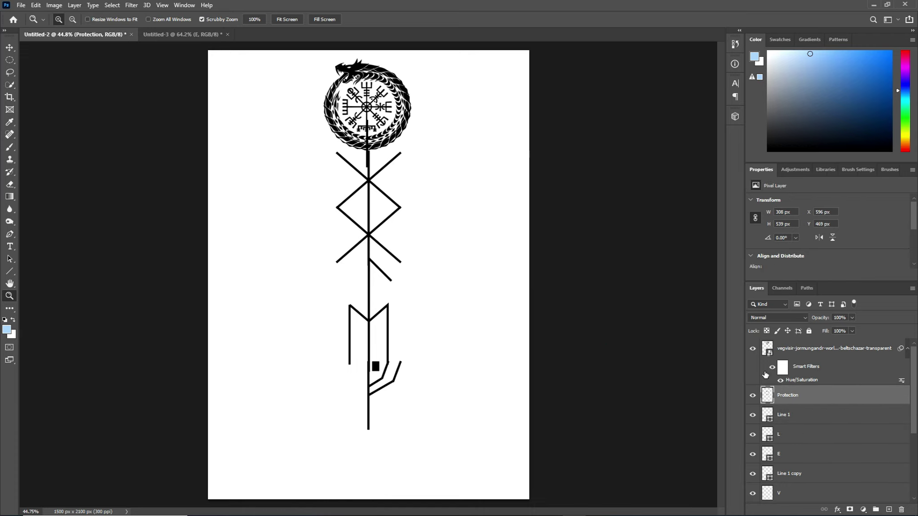
pyautogui.hotkey('ctrl', 't')
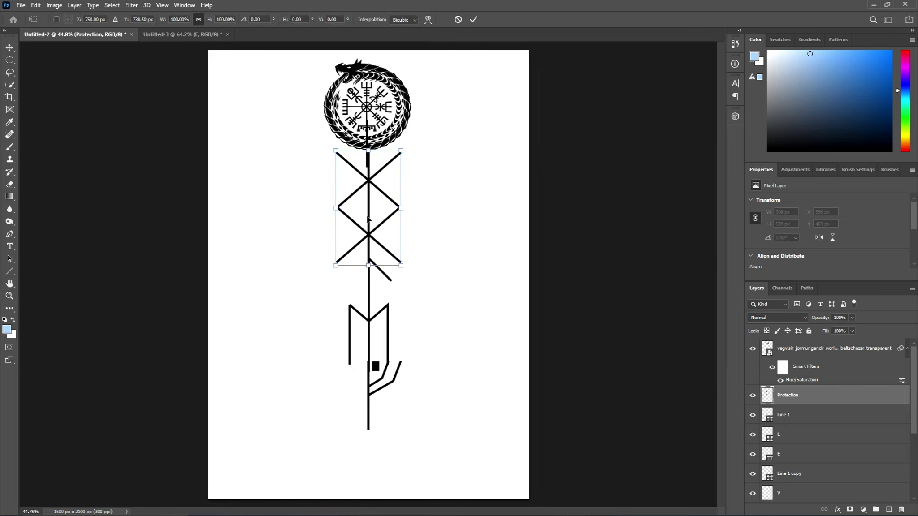
pyautogui.moveTo(368, 219); pyautogui.dragTo(366, 219)
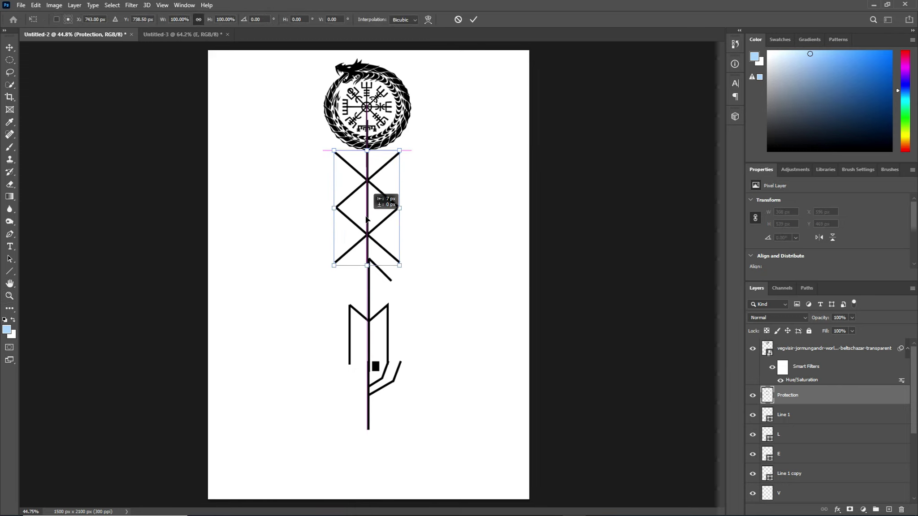
pyautogui.click(834, 419)
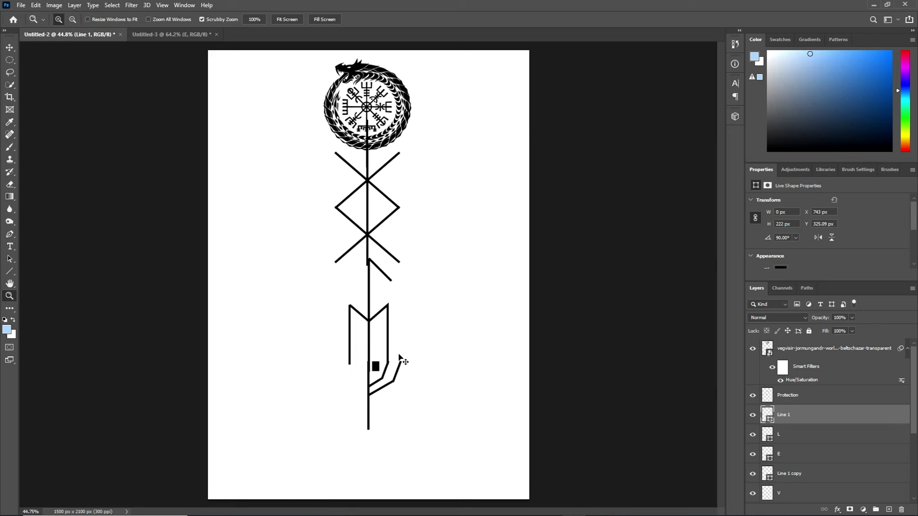
pyautogui.hotkey('ctrl', 't')
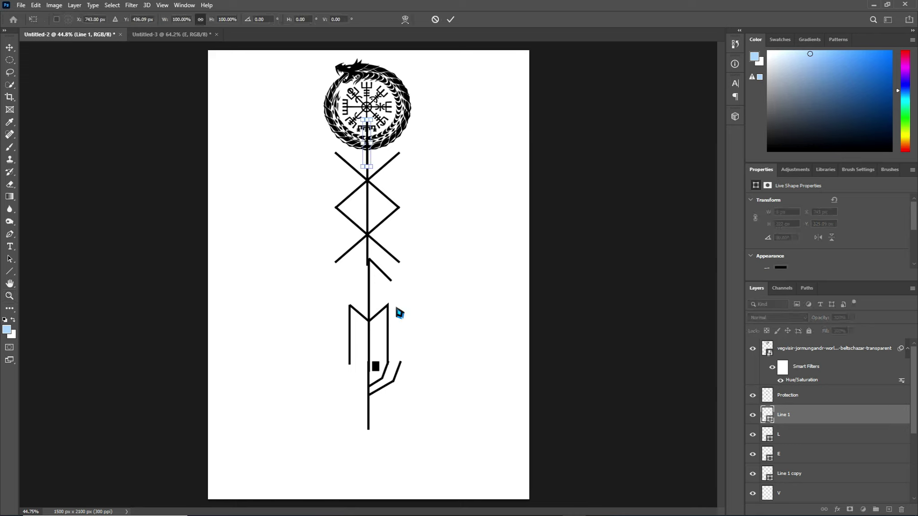
# Shift the L rune 7 px left so it lines up with the stem.
pyautogui.click(832, 432)
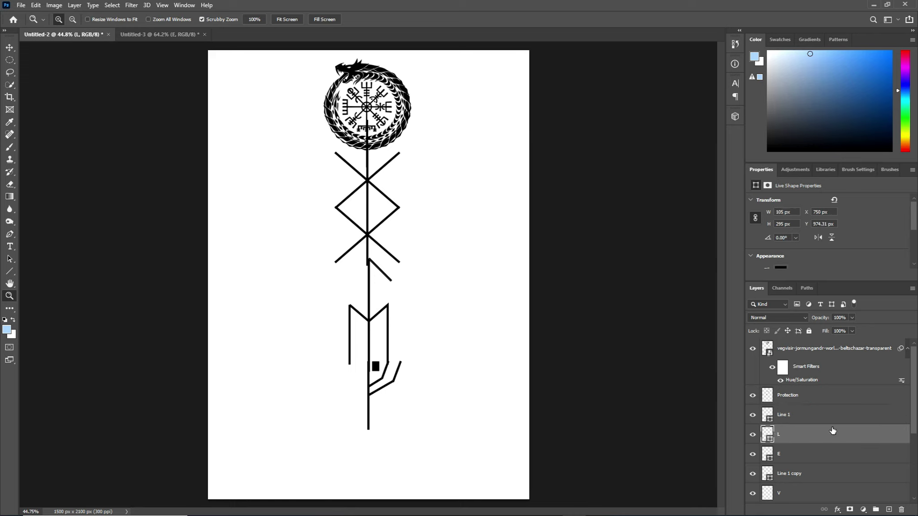
pyautogui.hotkey('ctrl', 't')
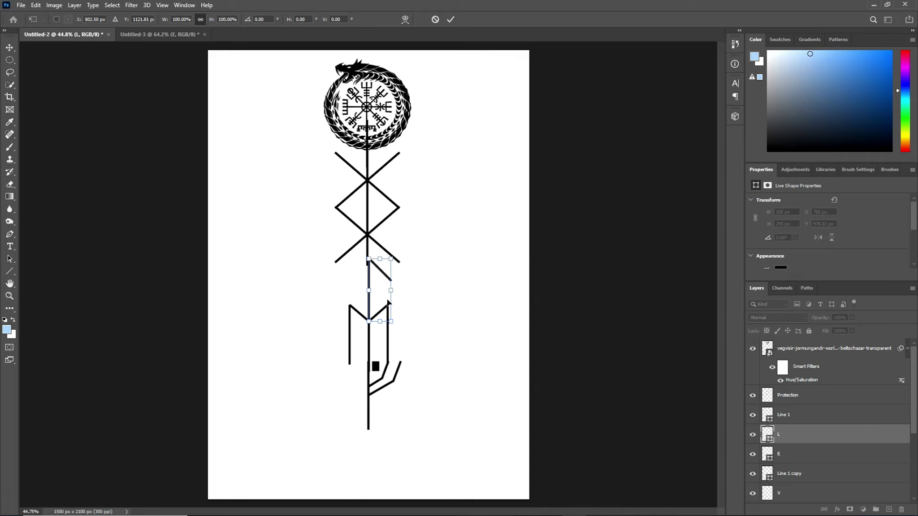
pyautogui.moveTo(383, 298); pyautogui.dragTo(382, 298)
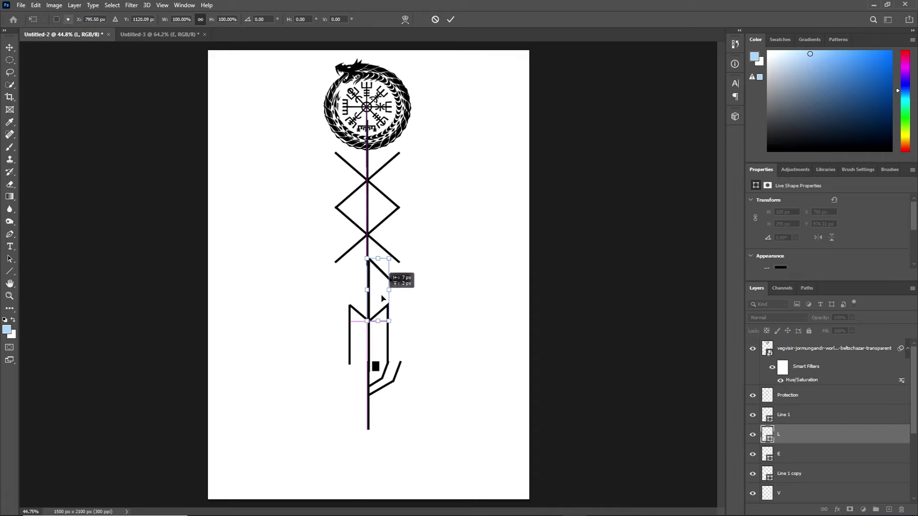
pyautogui.press('Return')
pyautogui.press('z')
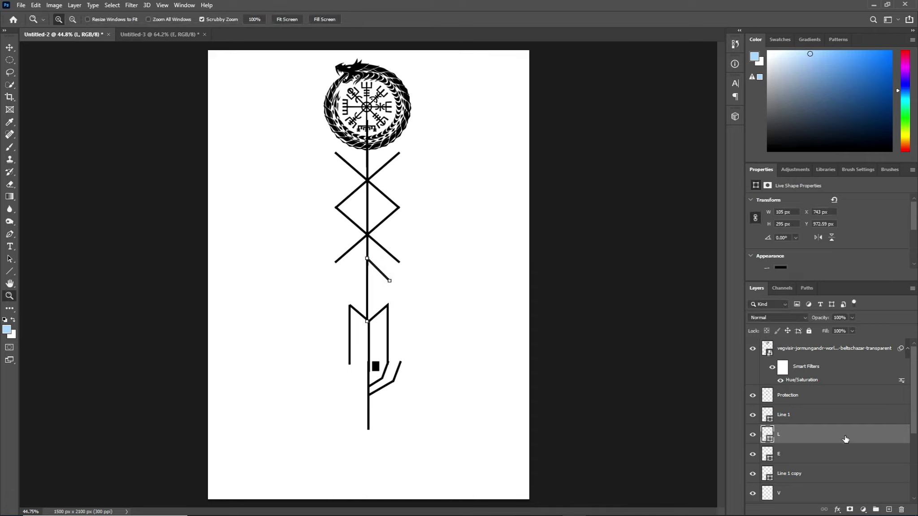
pyautogui.click(841, 458)
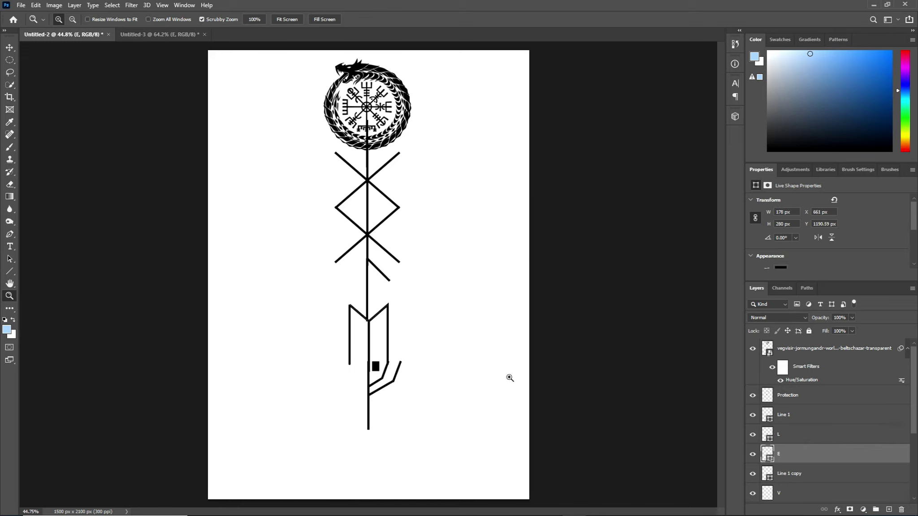
pyautogui.hotkey('ctrl', 't')
# Nudge the E rune slightly left to line up with the stem.
pyautogui.moveTo(368, 334); pyautogui.dragTo(369, 333)
pyautogui.click(825, 469)
pyautogui.press('z')
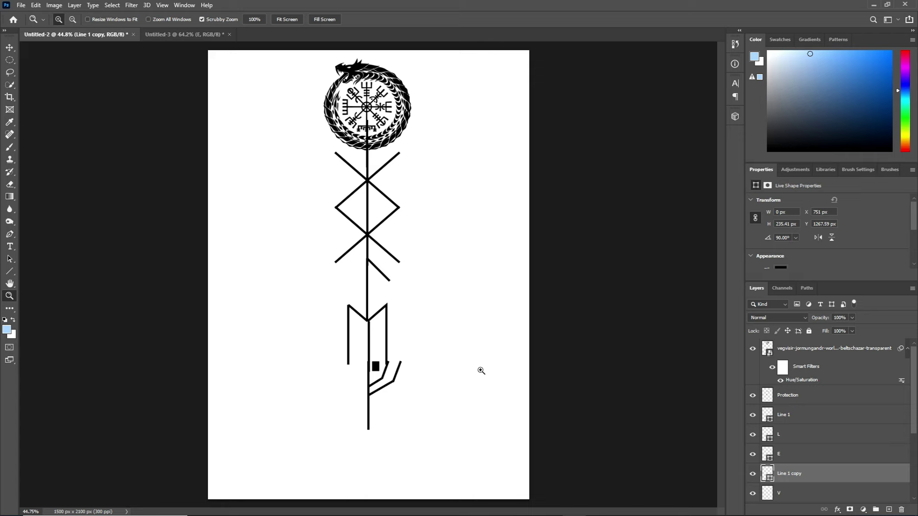
# Undo the stray diagonal line and shift the Line 1 copy stroke onto the stem.
pyautogui.hotkey('ctrl', 'z')
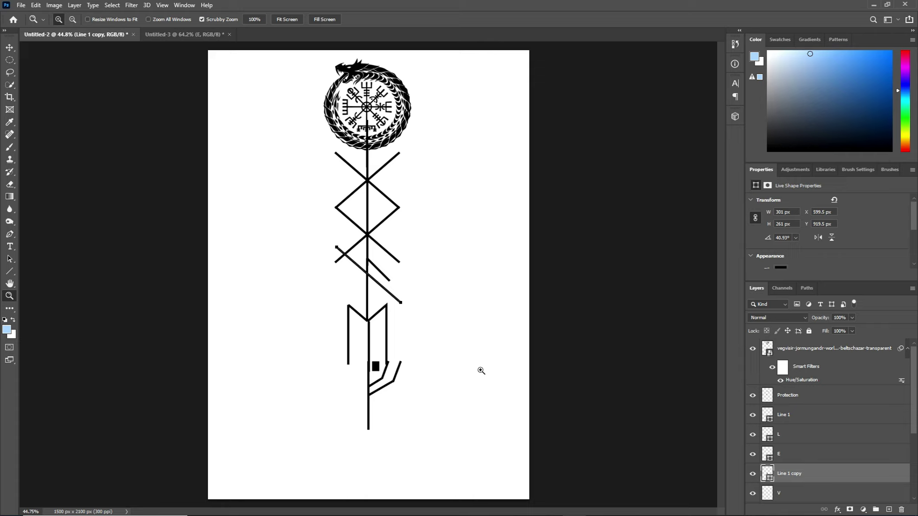
pyautogui.hotkey('ctrl', 'z')
pyautogui.hotkey('ctrl', 'z')
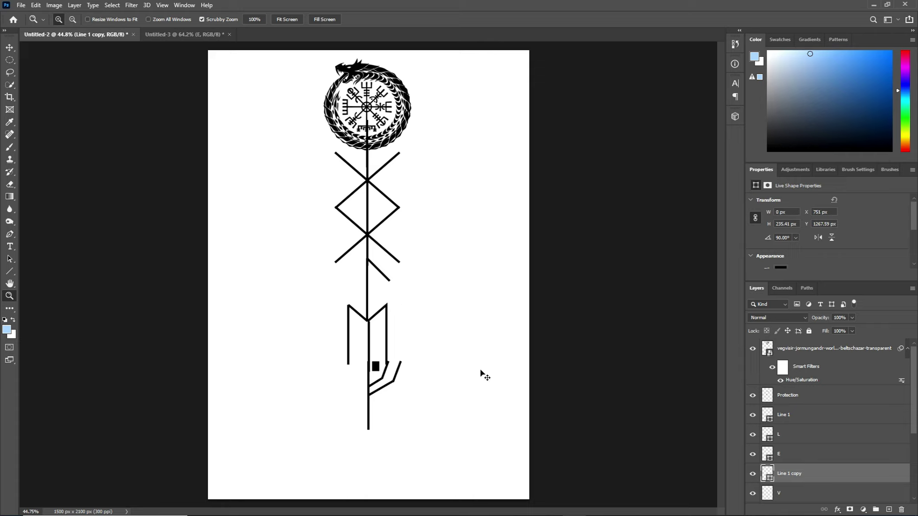
pyautogui.hotkey('ctrl', 't')
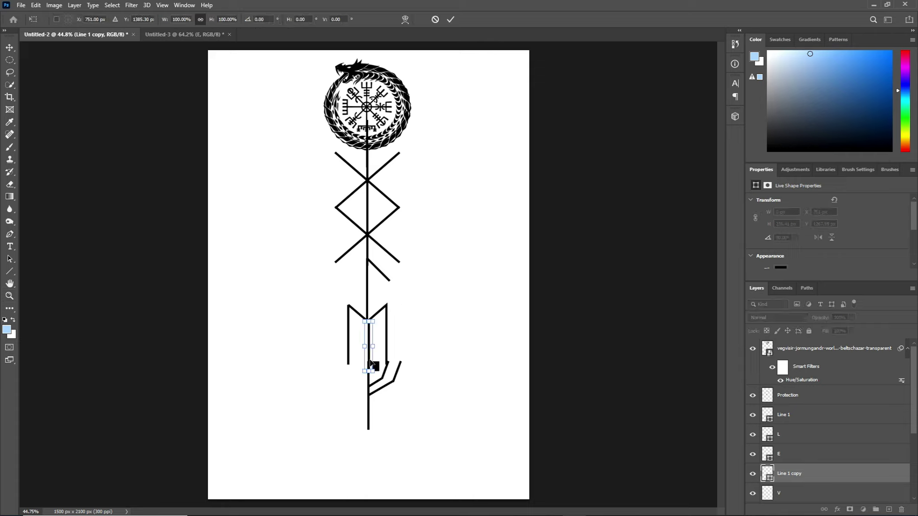
pyautogui.click(830, 481)
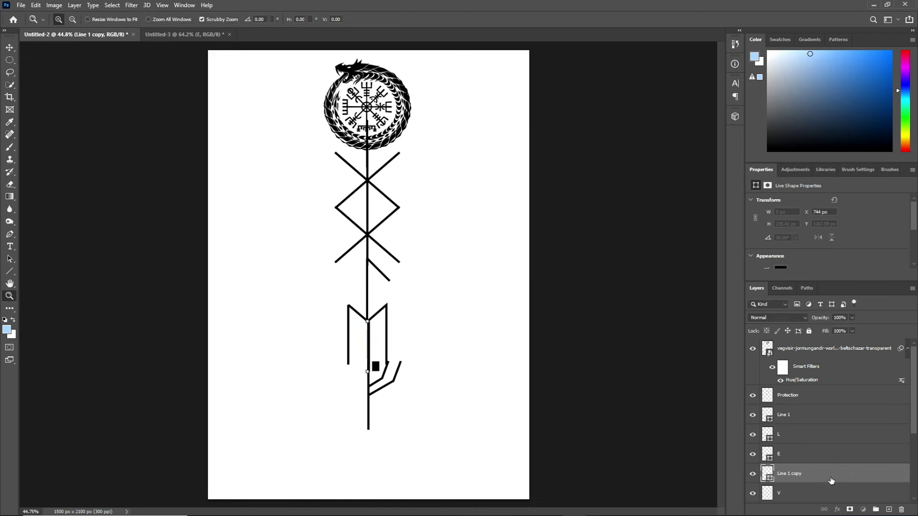
pyautogui.scroll(-2, 825, 457)
pyautogui.click(824, 446)
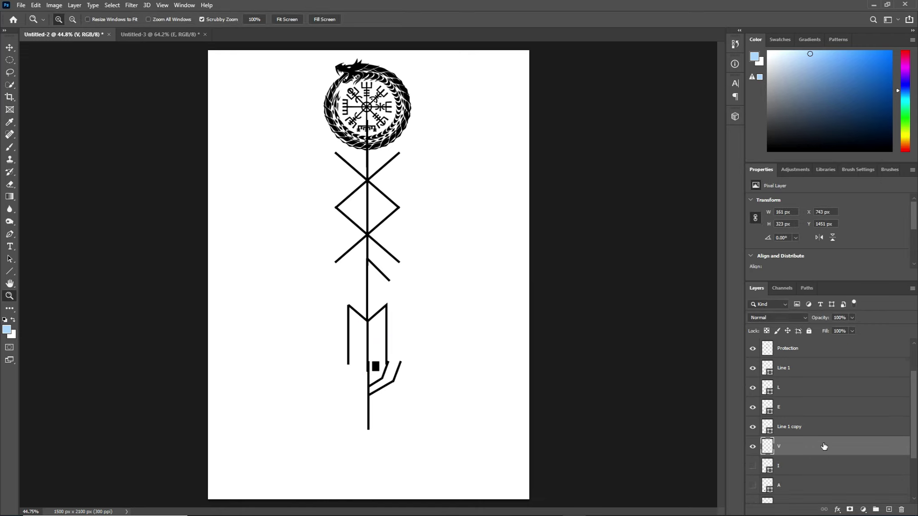
pyautogui.hotkey('ctrl', 't')
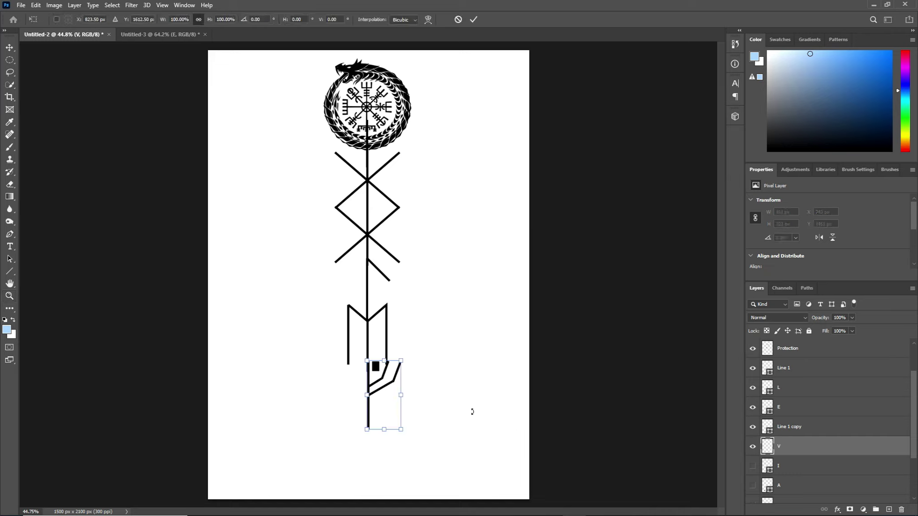
pyautogui.moveTo(385, 406); pyautogui.dragTo(383, 406)
pyautogui.press('z')
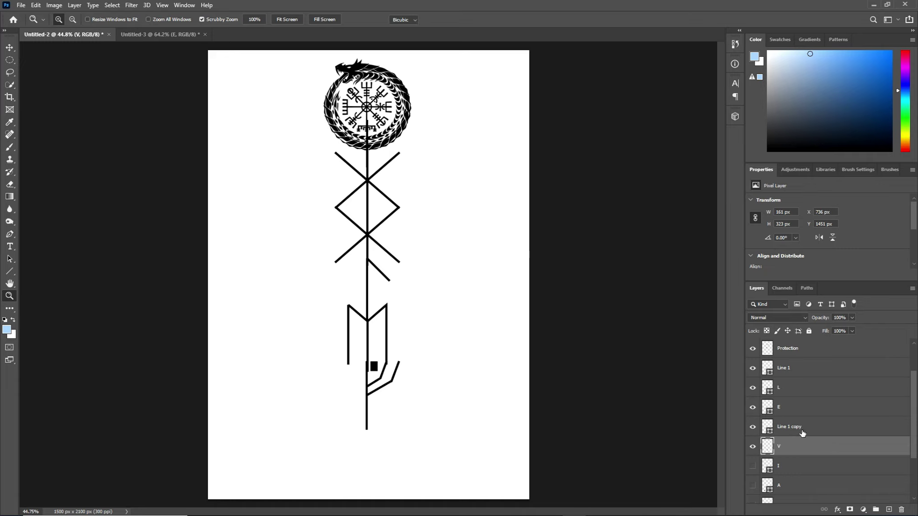
pyautogui.hotkey('ctrl', 't')
pyautogui.moveTo(383, 410); pyautogui.dragTo(385, 410)
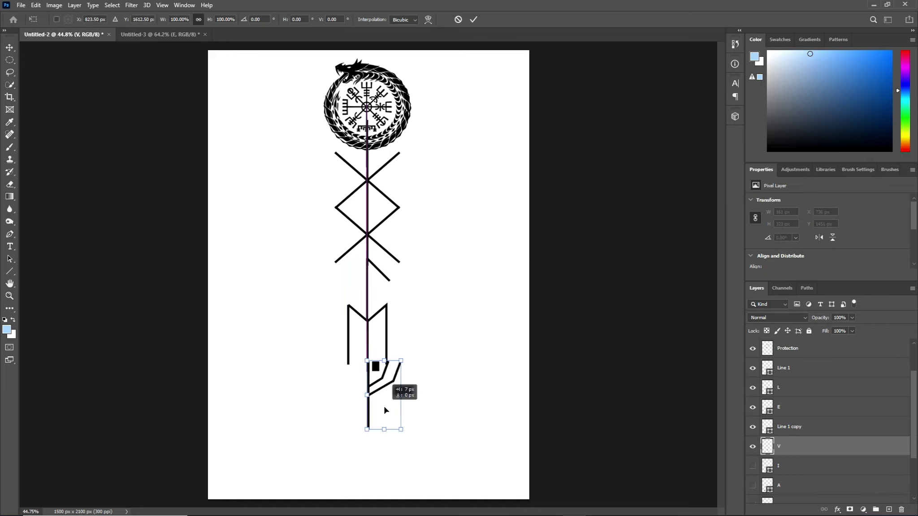
pyautogui.press('z')
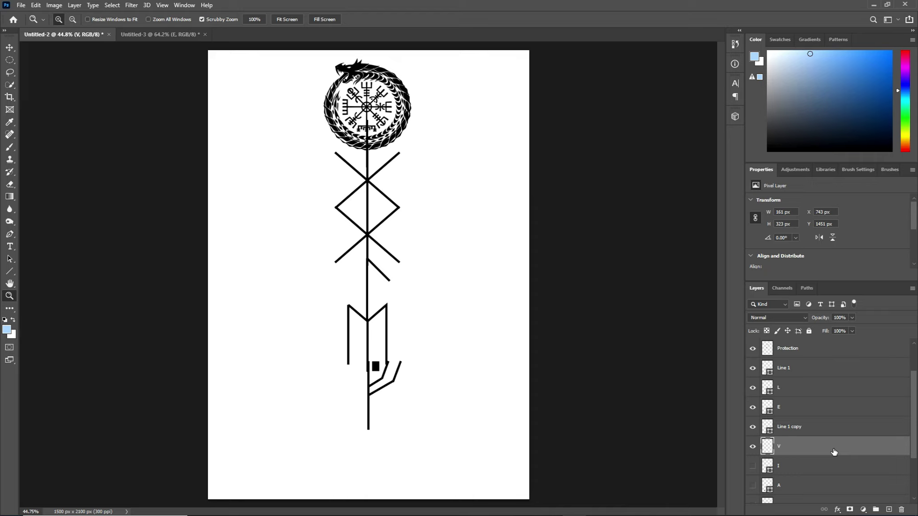
pyautogui.scroll(-2, 834, 451)
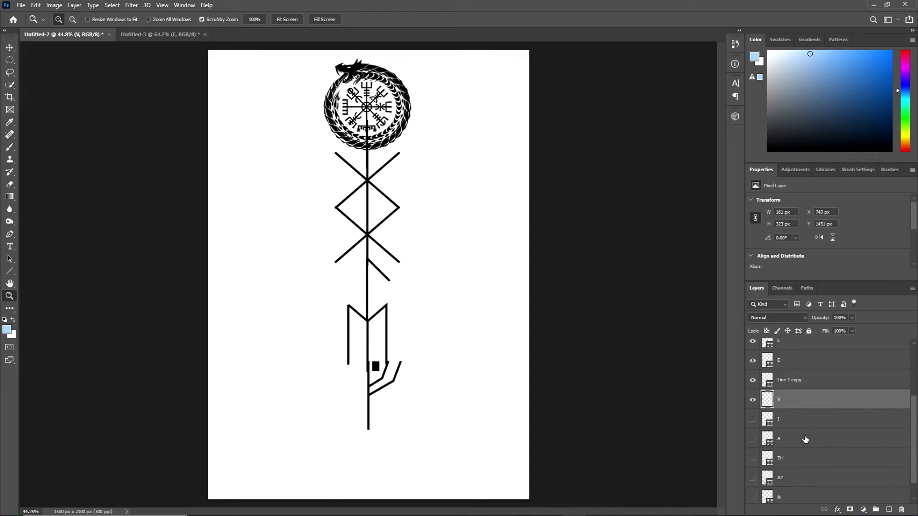
# Show the I rune and move its line down under the stem to lengthen it.
pyautogui.click(752, 420)
pyautogui.hotkey('ctrl', 't')
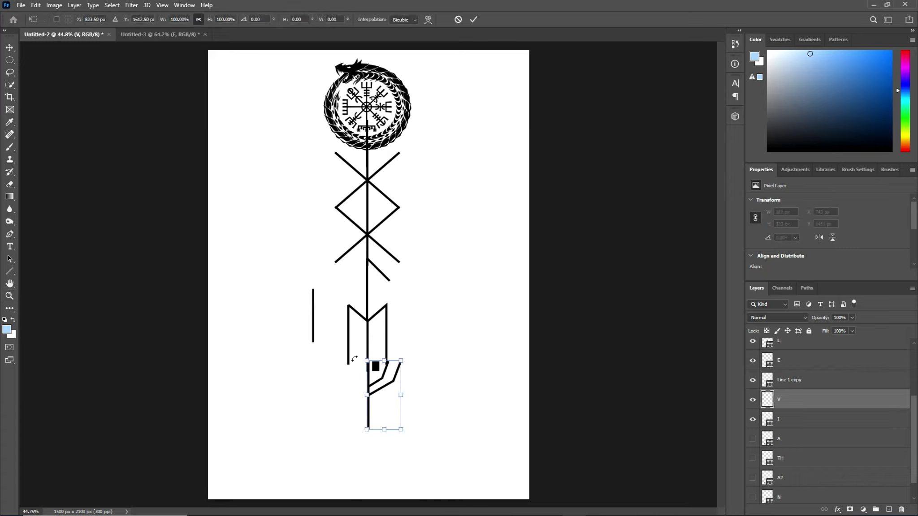
pyautogui.click(825, 419)
pyautogui.press('z')
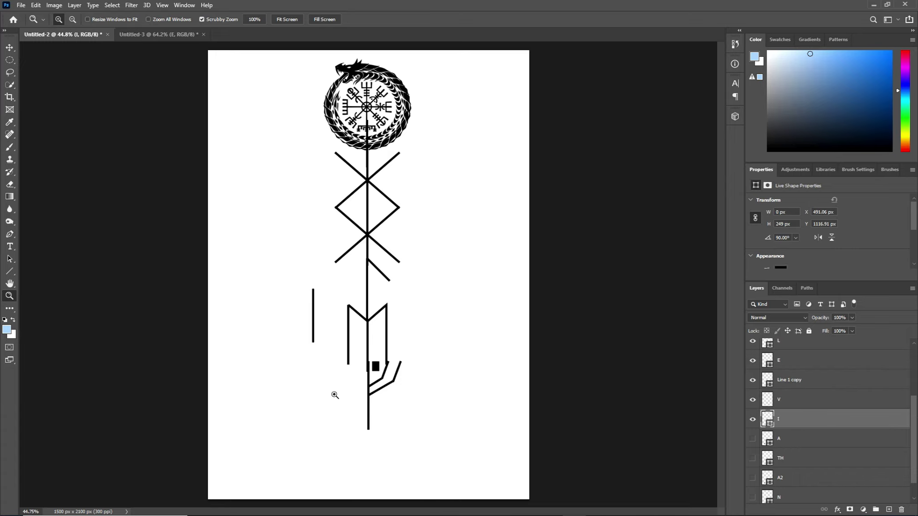
pyautogui.hotkey('ctrl', 't')
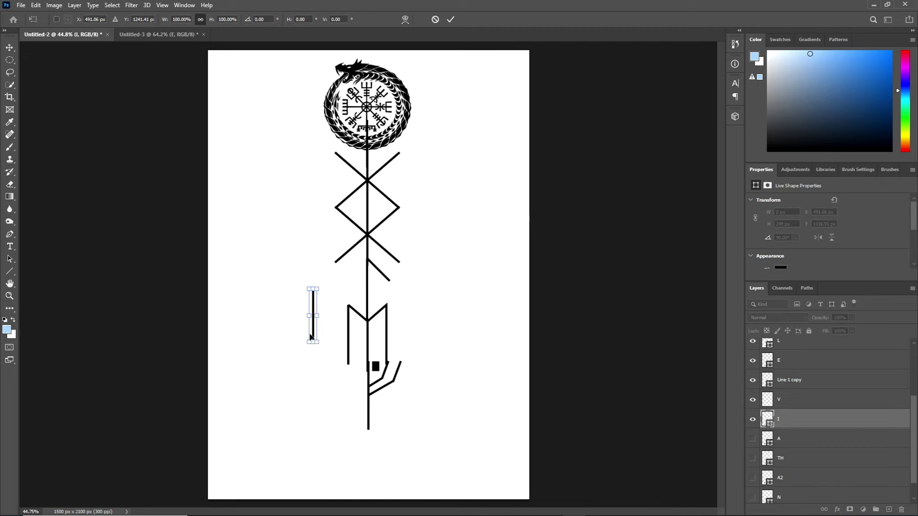
pyautogui.moveTo(310, 337); pyautogui.dragTo(368, 471)
pyautogui.press('z')
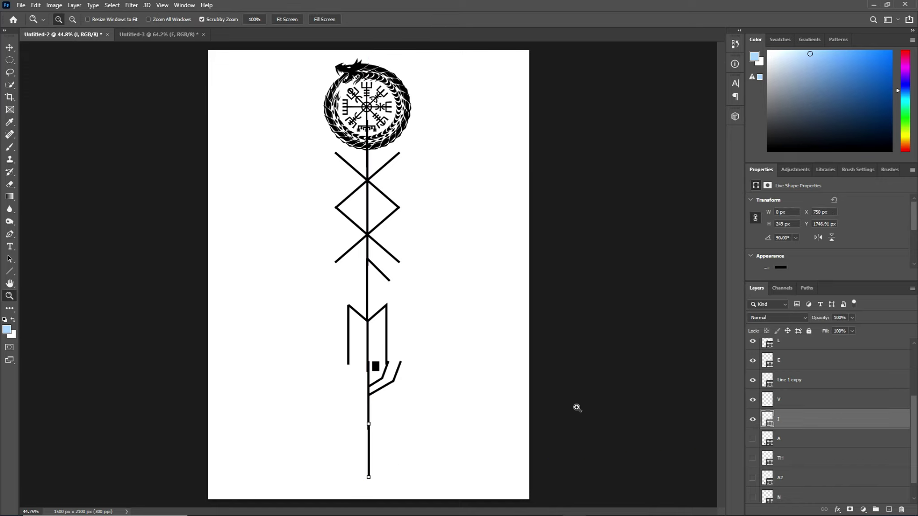
# Reveal the A rune at the lower left of the stave.
pyautogui.click(819, 444)
pyautogui.click(753, 439)
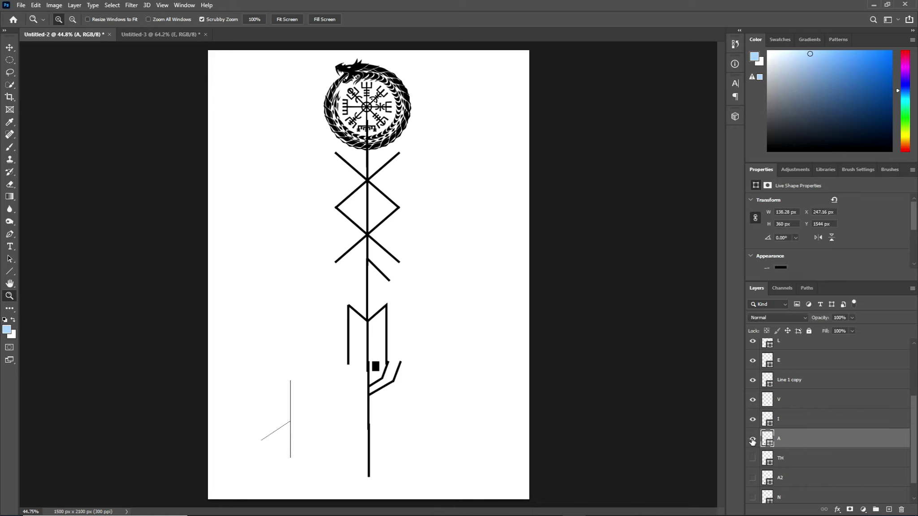
pyautogui.click(815, 429)
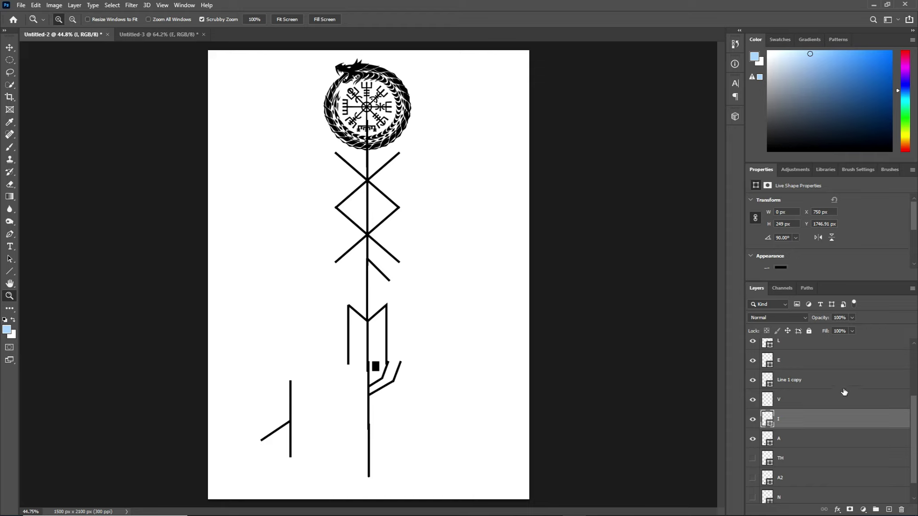
pyautogui.scroll(3, 841, 396)
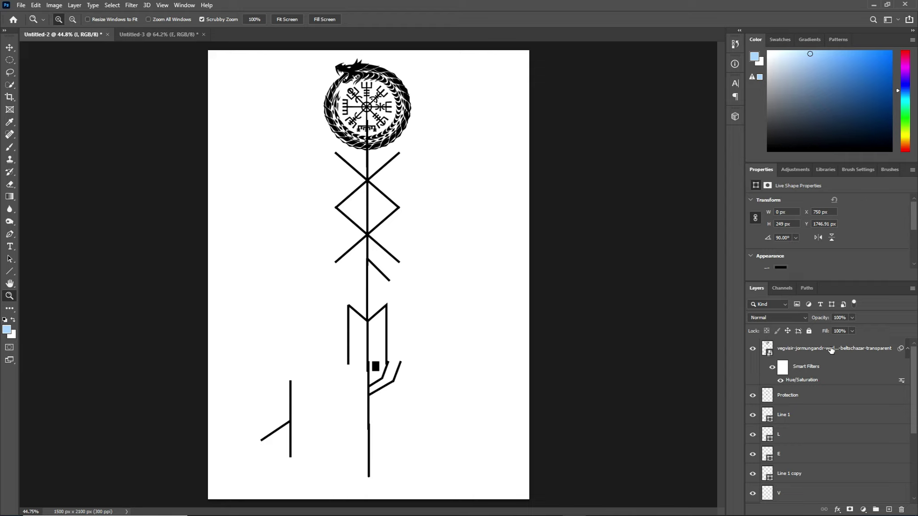
# Delete layer E from Untitled-3, then return to the Untitled-2 stave document.
pyautogui.click(183, 37)
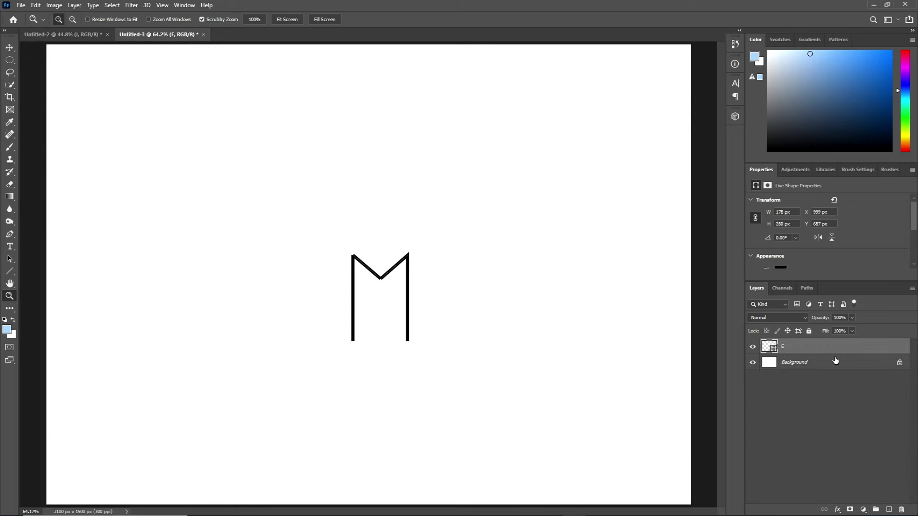
pyautogui.press('Delete')
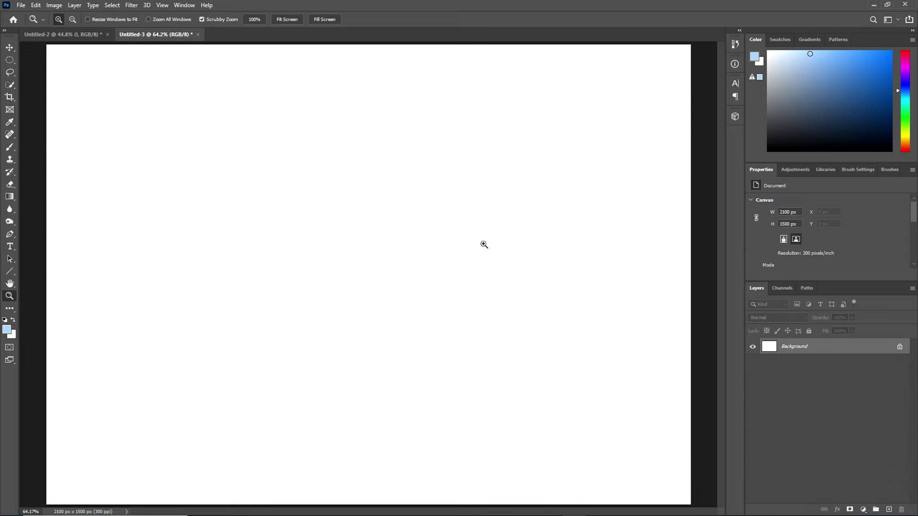
pyautogui.click(39, 36)
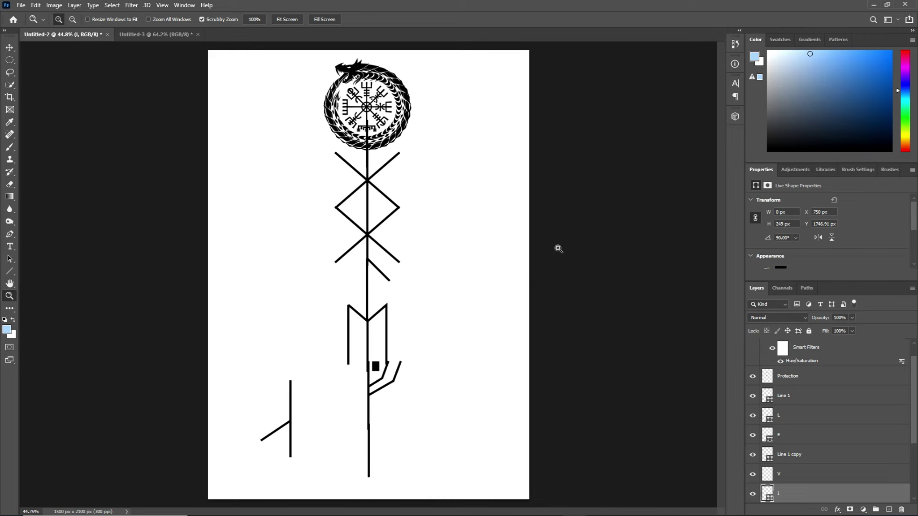
pyautogui.scroll(1, 865, 413)
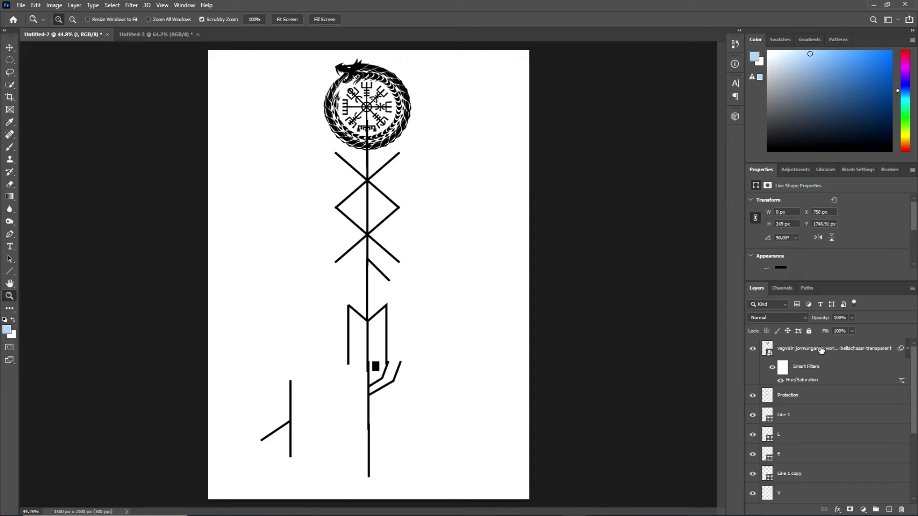
# Select the vegvisir smart object and every rune layer down through A.
pyautogui.click(821, 349)
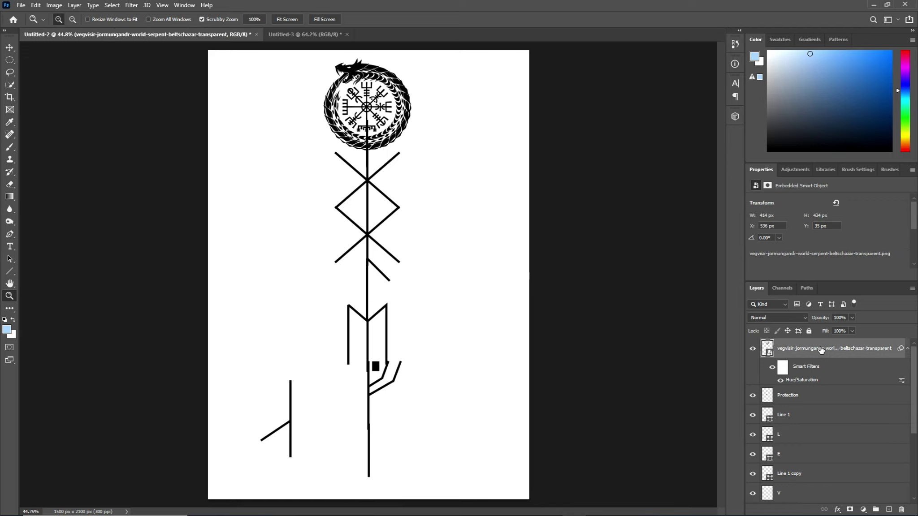
pyautogui.scroll(-2, 835, 403)
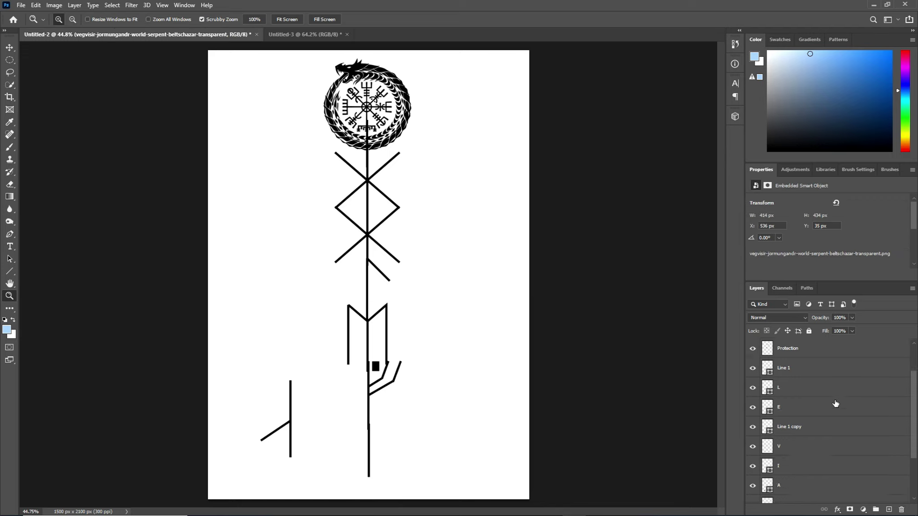
pyautogui.scroll(-2, 835, 404)
pyautogui.keyDown('shift'); pyautogui.click(816, 441); pyautogui.keyUp('shift')
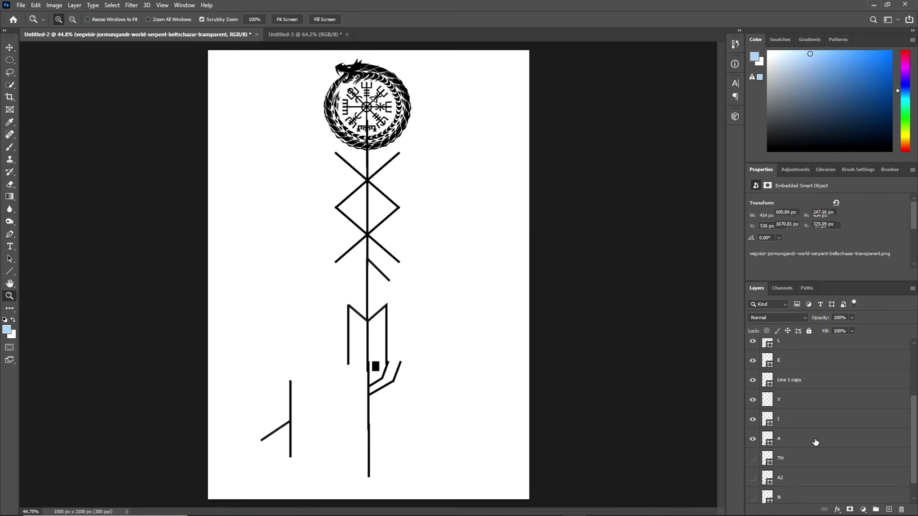
# Merge the selected Vegvisir, bind-rune and stacked rune layers, including A, into one pixel layer.
pyautogui.rightClick(819, 401)
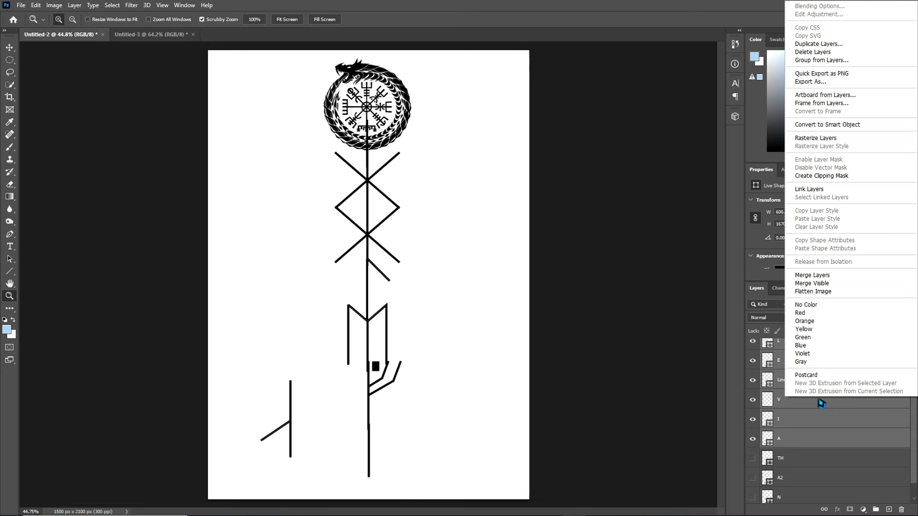
pyautogui.click(837, 275)
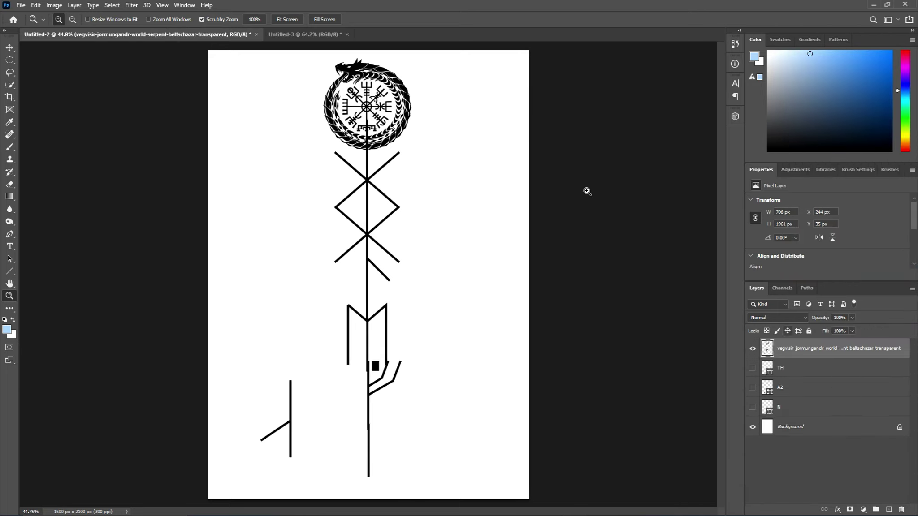
pyautogui.moveTo(810, 348)
pyautogui.mouseDown()
pyautogui.moveTo(579, 306)
pyautogui.moveTo(311, 84)
pyautogui.mouseUp()
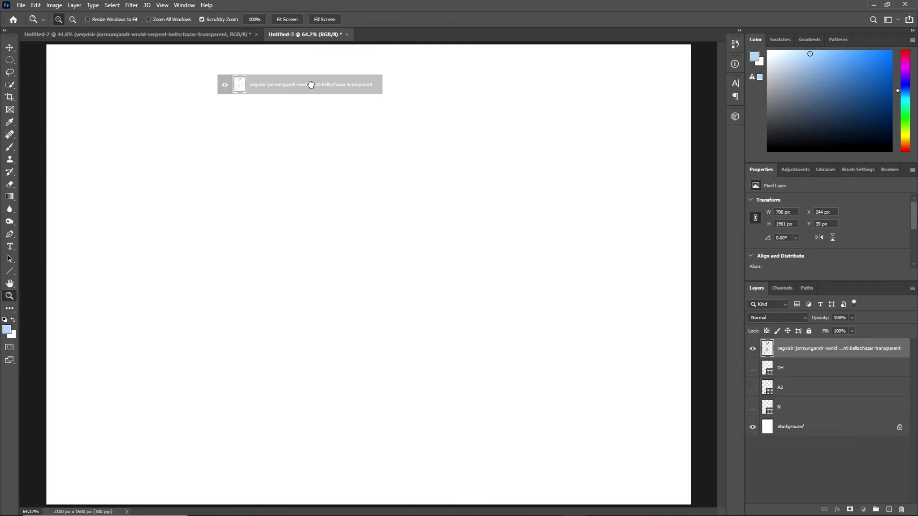
pyautogui.moveTo(311, 85)
pyautogui.mouseDown()
pyautogui.moveTo(660, 364)
pyautogui.moveTo(174, 36)
pyautogui.moveTo(820, 350)
pyautogui.mouseUp()
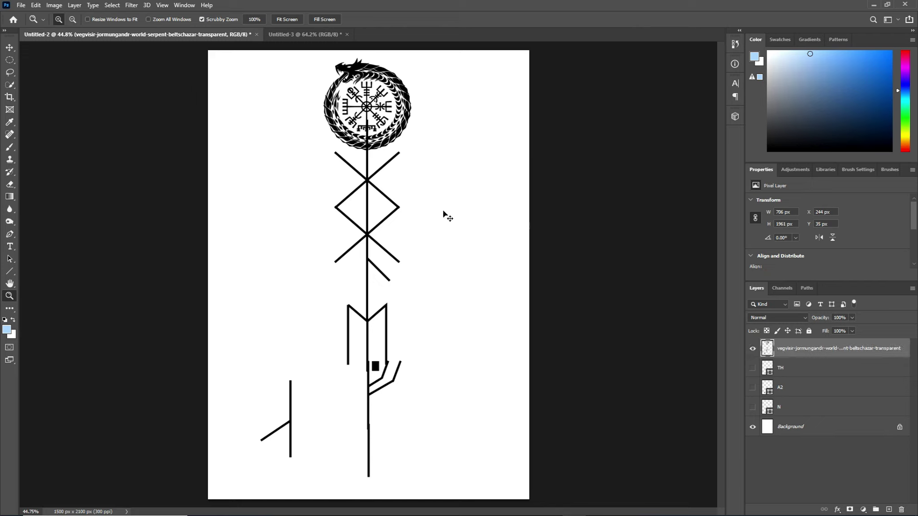
pyautogui.hotkey('ctrl', 't')
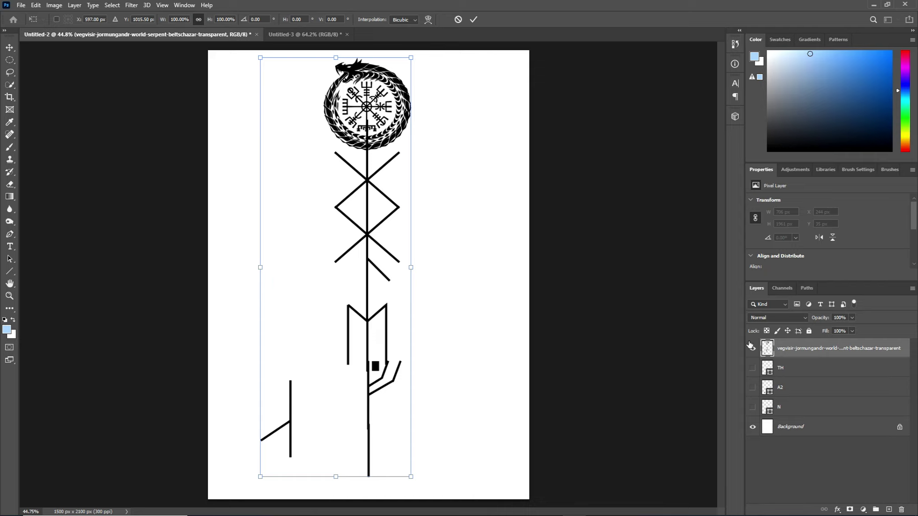
# Undo the merge, hide the A rune, and select the Vegvisir through I rune layers.
pyautogui.press('z')
pyautogui.hotkey('ctrl', 'z')
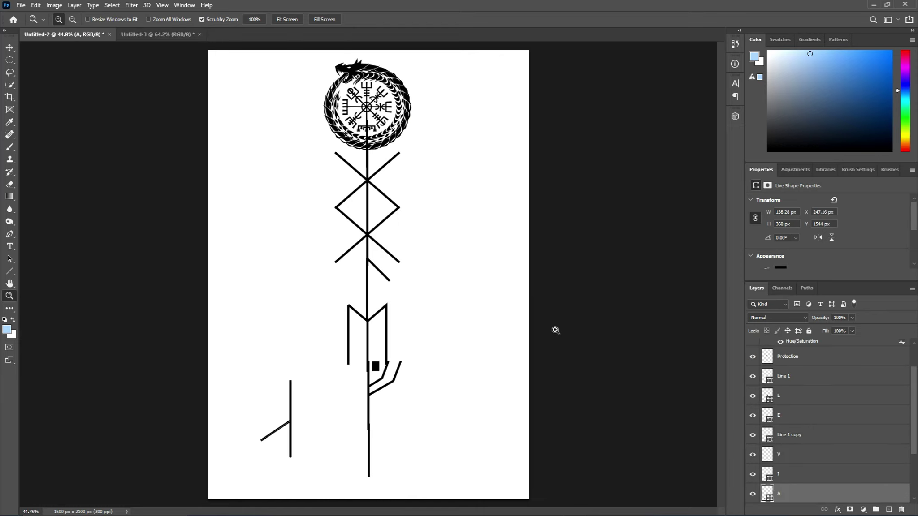
pyautogui.click(753, 493)
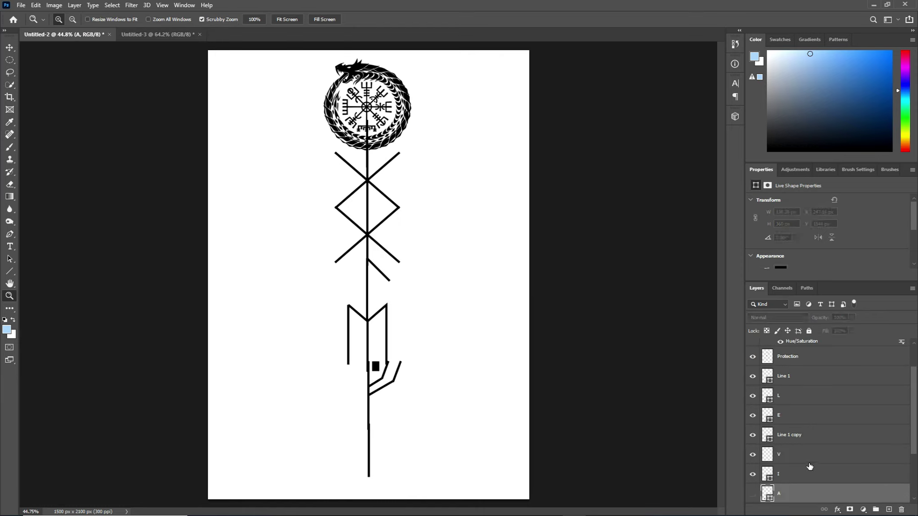
pyautogui.scroll(2, 810, 466)
pyautogui.click(827, 354)
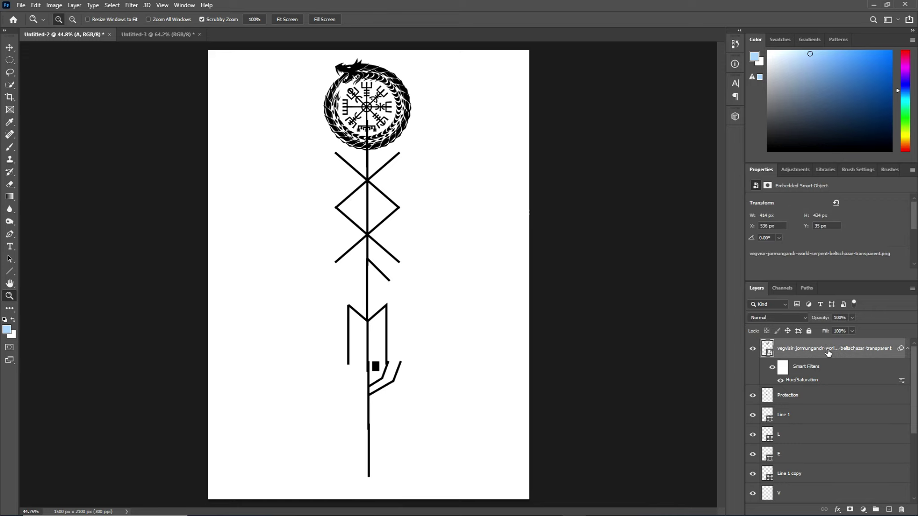
pyautogui.scroll(-3, 844, 406)
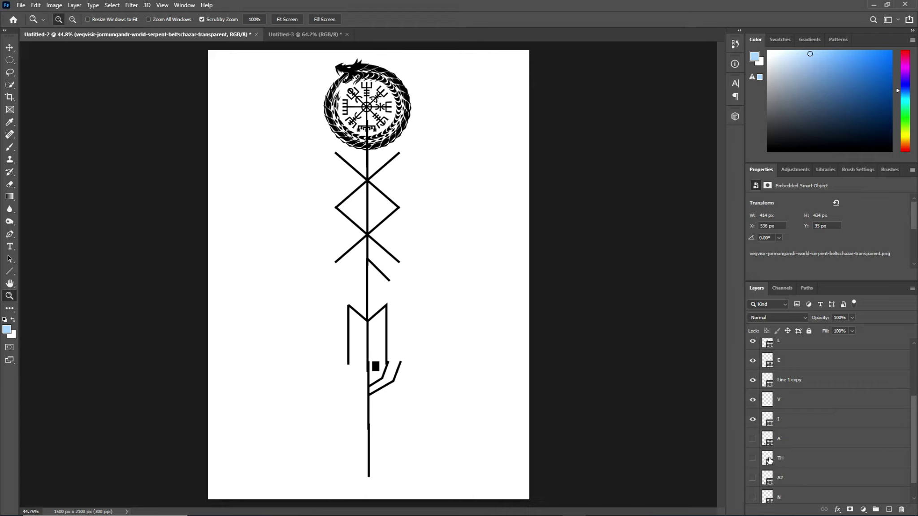
pyautogui.click(752, 420)
pyautogui.click(753, 420)
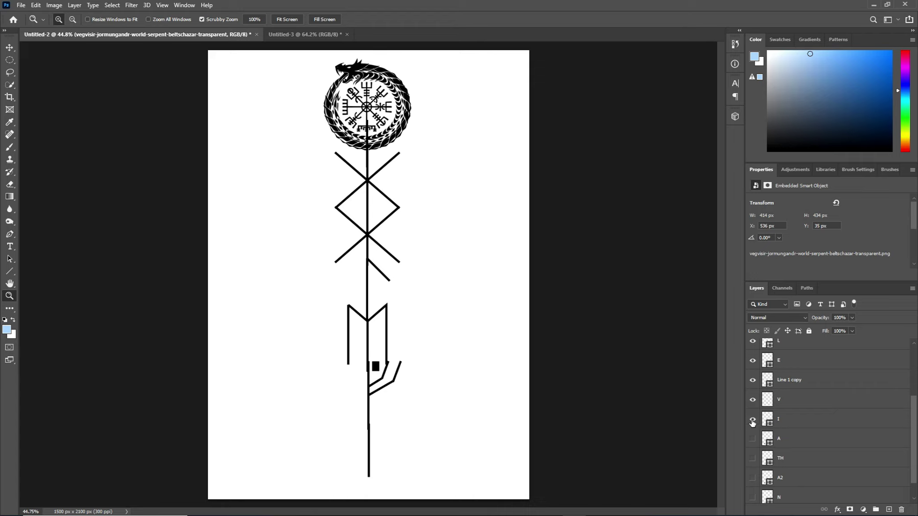
pyautogui.keyDown('shift'); pyautogui.click(822, 424); pyautogui.keyUp('shift')
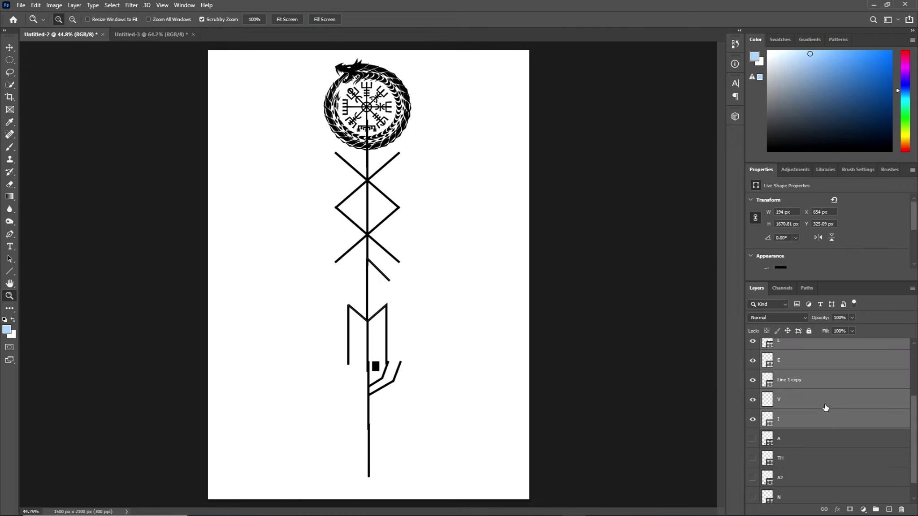
# Merge the Vegvisir, stem and stacked rune layers, excluding A, into one layer.
pyautogui.rightClick(829, 402)
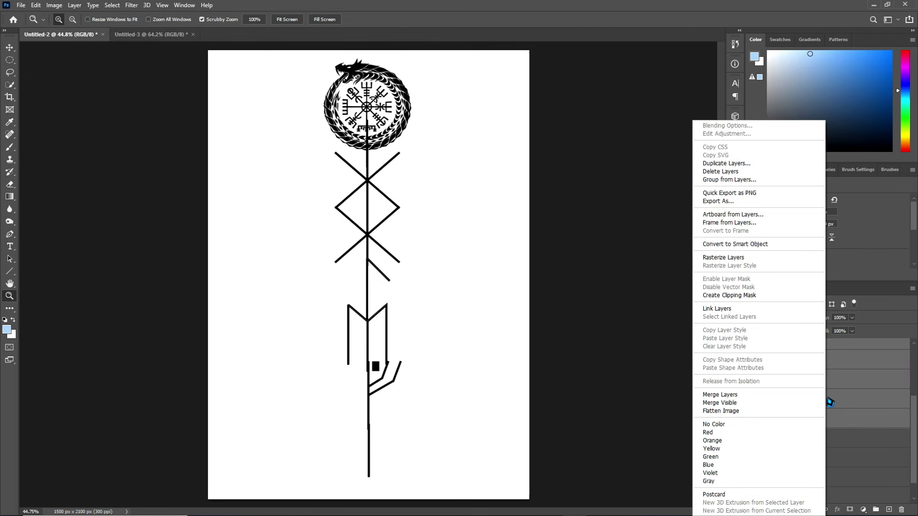
pyautogui.click(769, 395)
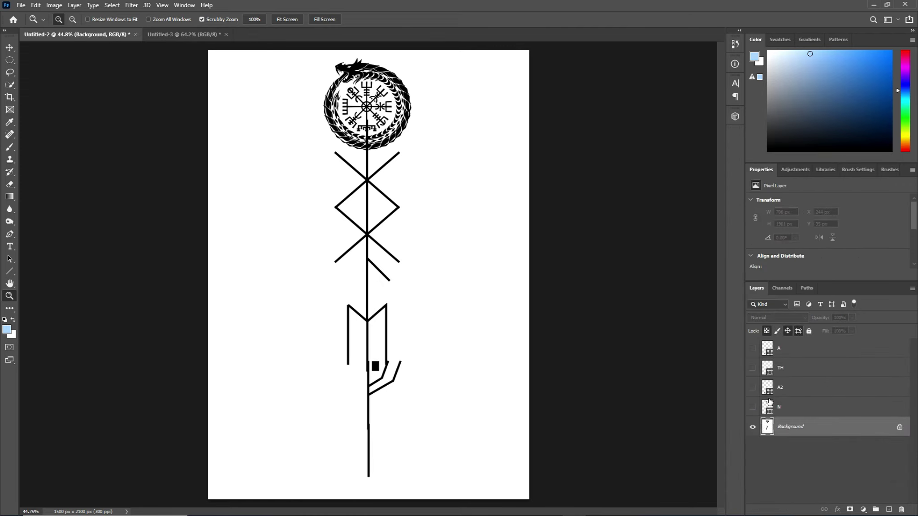
pyautogui.hotkey('ctrl', 'z')
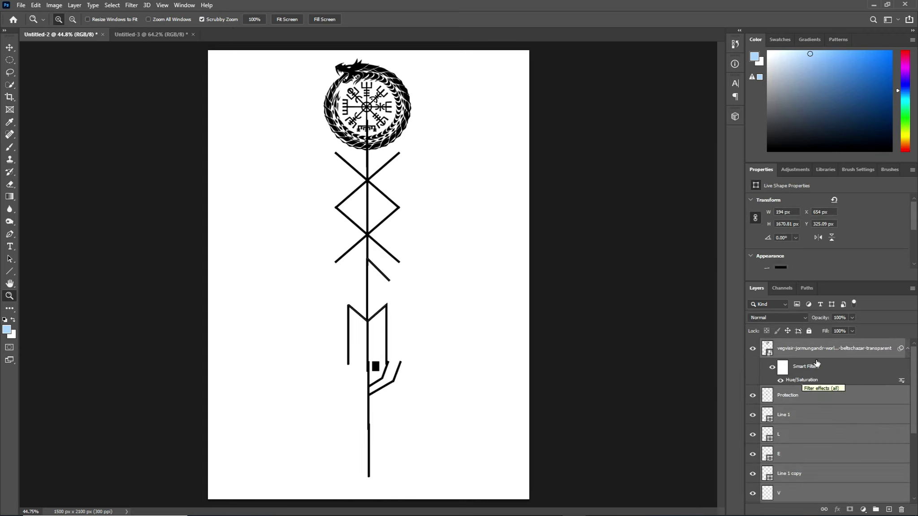
pyautogui.rightClick(823, 413)
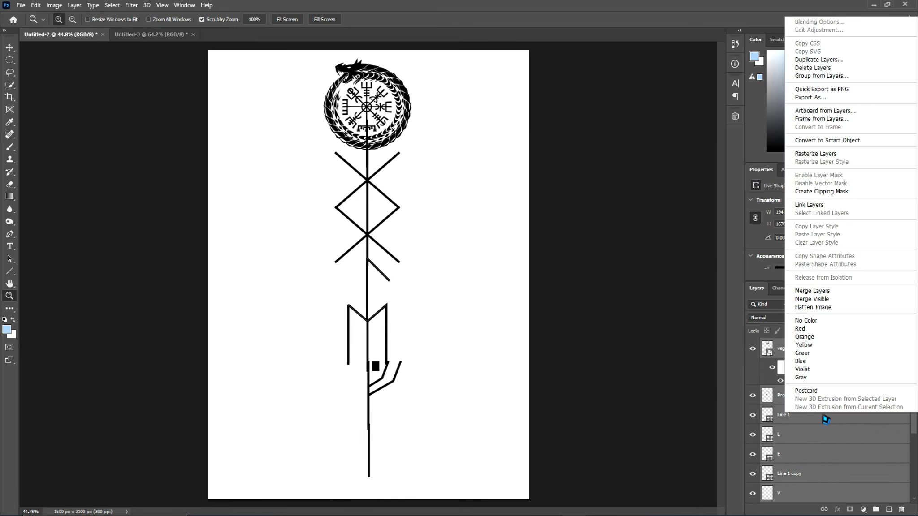
pyautogui.click(824, 293)
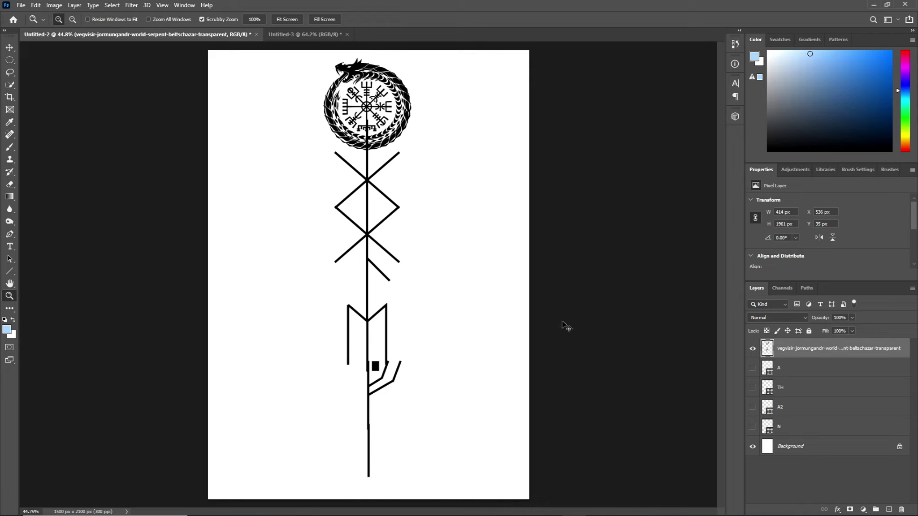
# Shrink the merged stave to about 63% and move it right so its top meets the page edge.
pyautogui.hotkey('ctrl', 't')
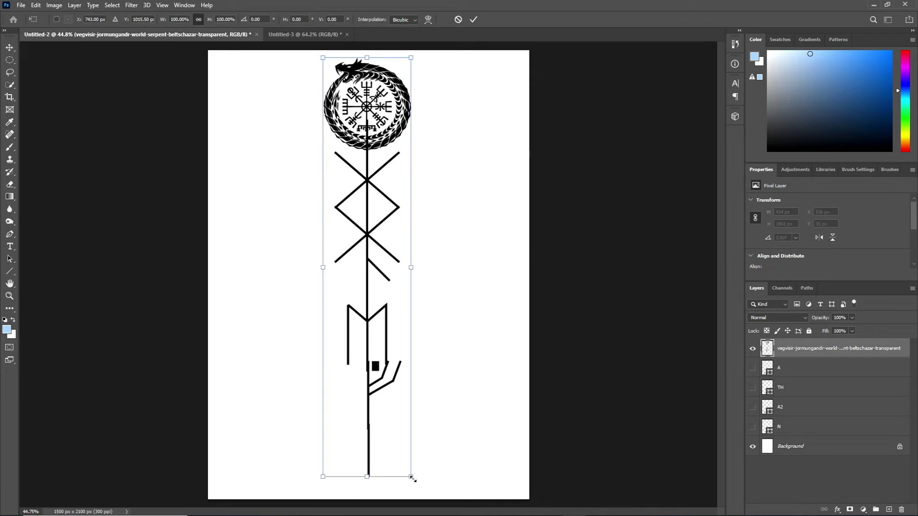
pyautogui.moveTo(412, 478); pyautogui.dragTo(379, 321)
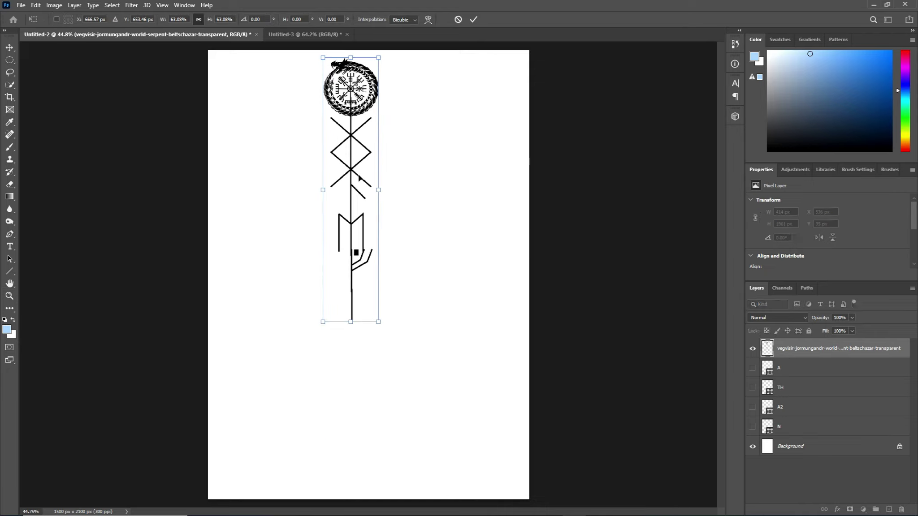
pyautogui.moveTo(357, 175); pyautogui.dragTo(362, 168)
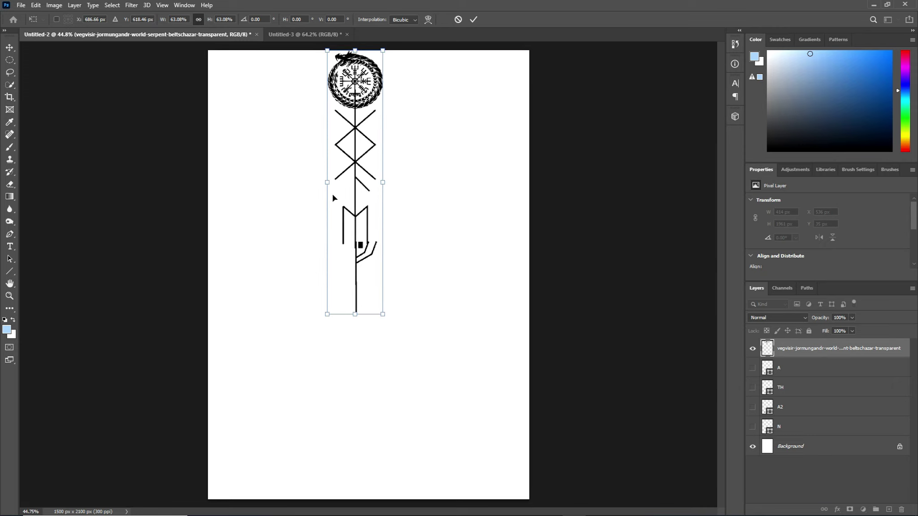
pyautogui.moveTo(349, 197); pyautogui.dragTo(355, 227)
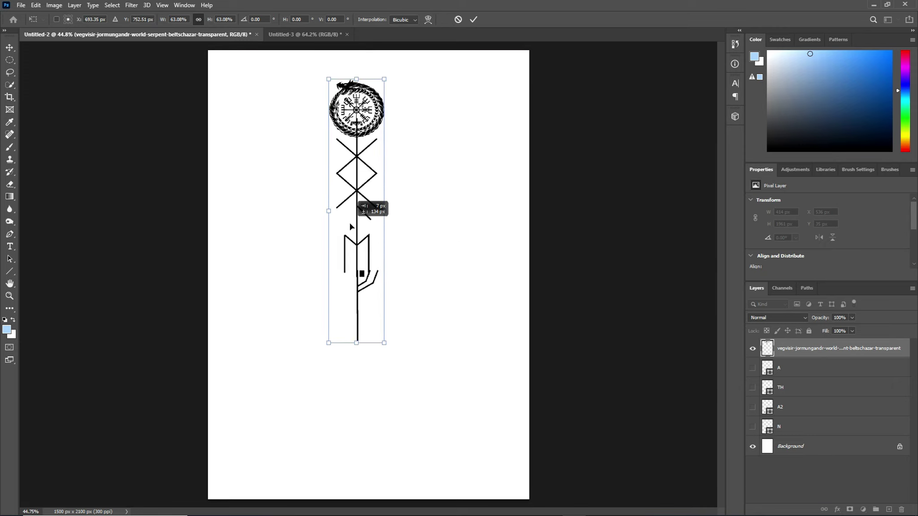
pyautogui.moveTo(351, 225)
pyautogui.mouseDown()
pyautogui.moveTo(330, 225)
pyautogui.moveTo(358, 225)
pyautogui.moveTo(347, 224)
pyautogui.moveTo(350, 201)
pyautogui.mouseUp()
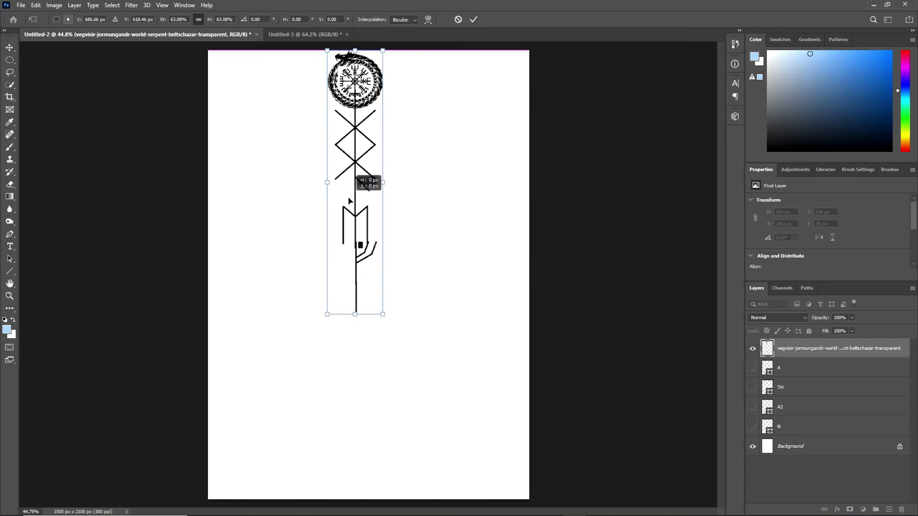
pyautogui.moveTo(350, 200); pyautogui.dragTo(350, 201)
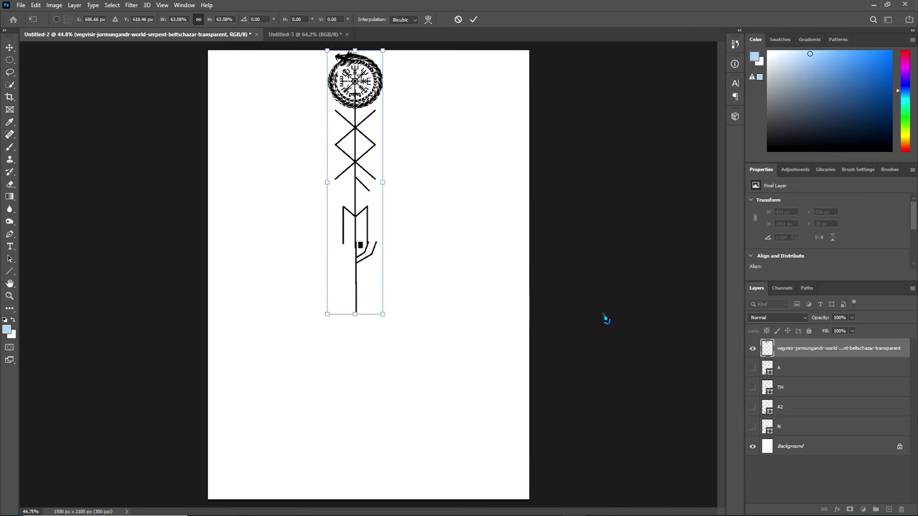
pyautogui.press('Return')
pyautogui.press('z')
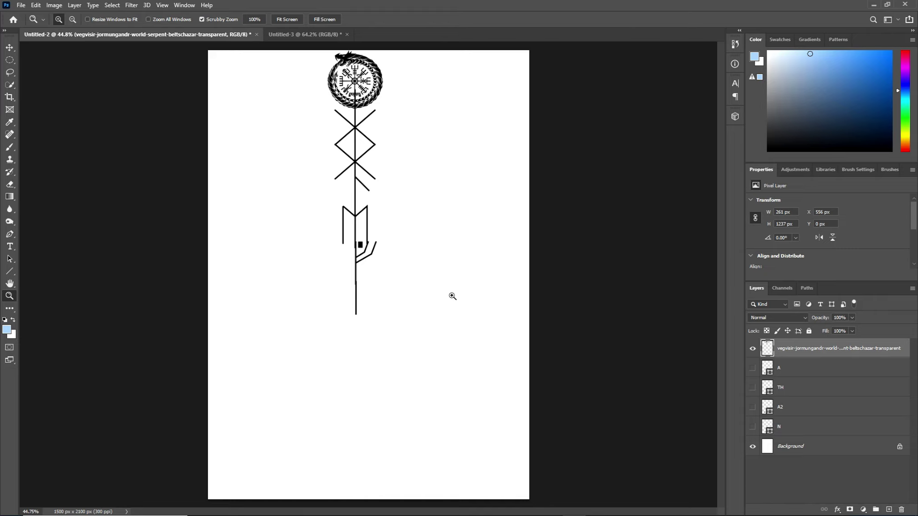
# Show the A rune layer and move the rune up toward the stem.
pyautogui.moveTo(372, 309); pyautogui.dragTo(395, 304)
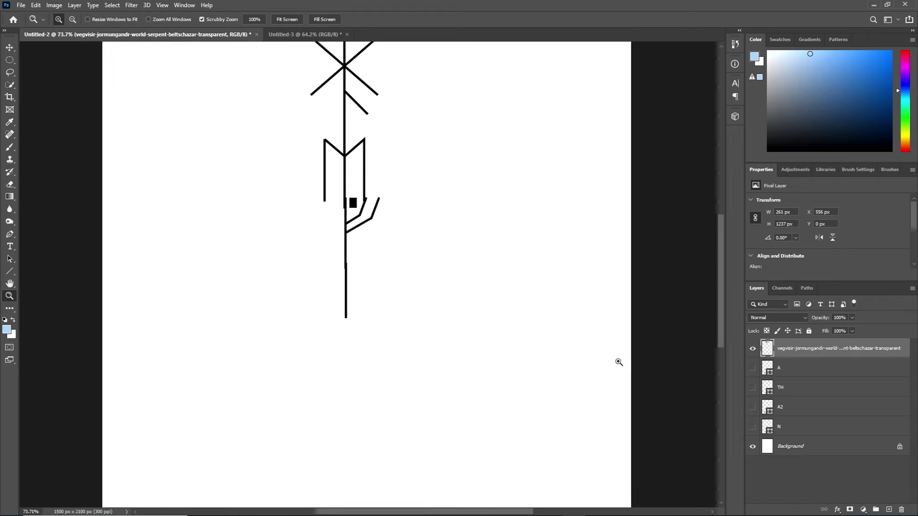
pyautogui.click(814, 369)
pyautogui.click(752, 368)
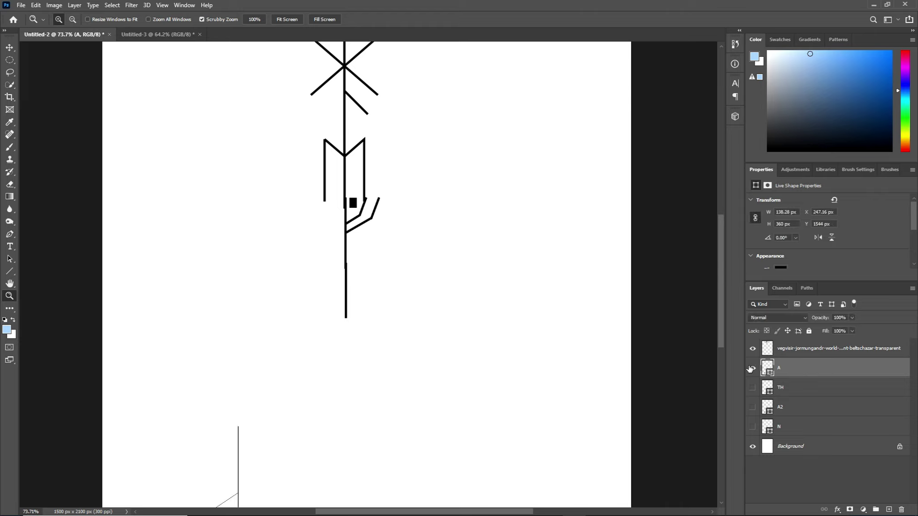
pyautogui.hotkey('ctrl', 't')
pyautogui.moveTo(212, 483)
pyautogui.mouseDown()
pyautogui.moveTo(332, 384)
pyautogui.moveTo(326, 377)
pyautogui.mouseUp()
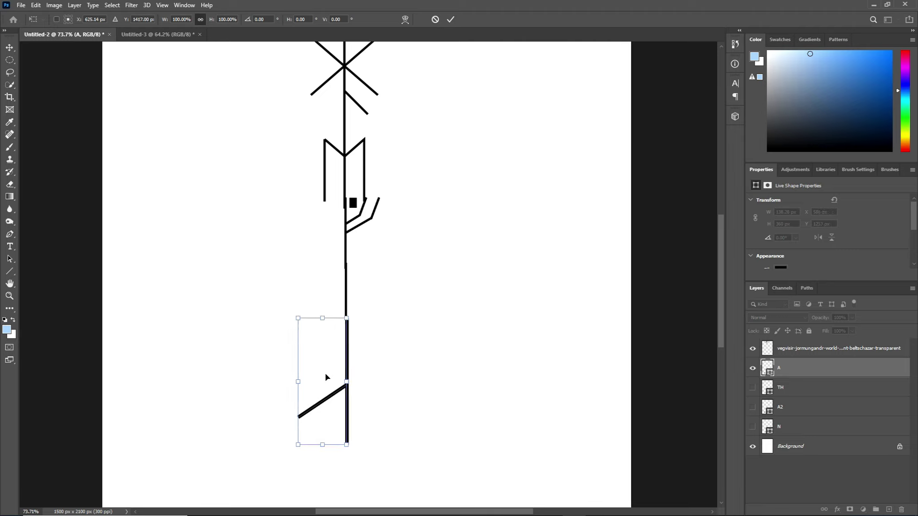
pyautogui.press('Return')
pyautogui.press('z')
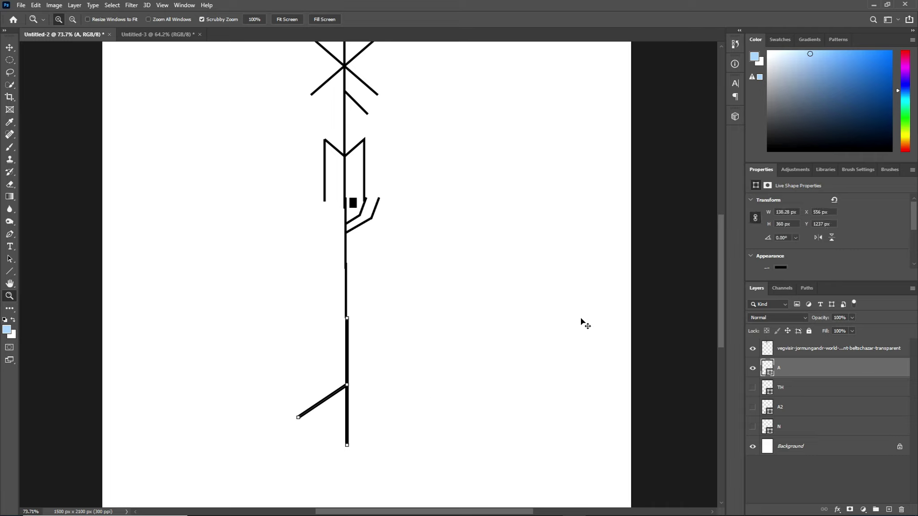
# Try shrinking the A rune to two-thirds size, then undo both the shrink and the move.
pyautogui.hotkey('ctrl', 't')
pyautogui.moveTo(298, 445); pyautogui.dragTo(317, 399)
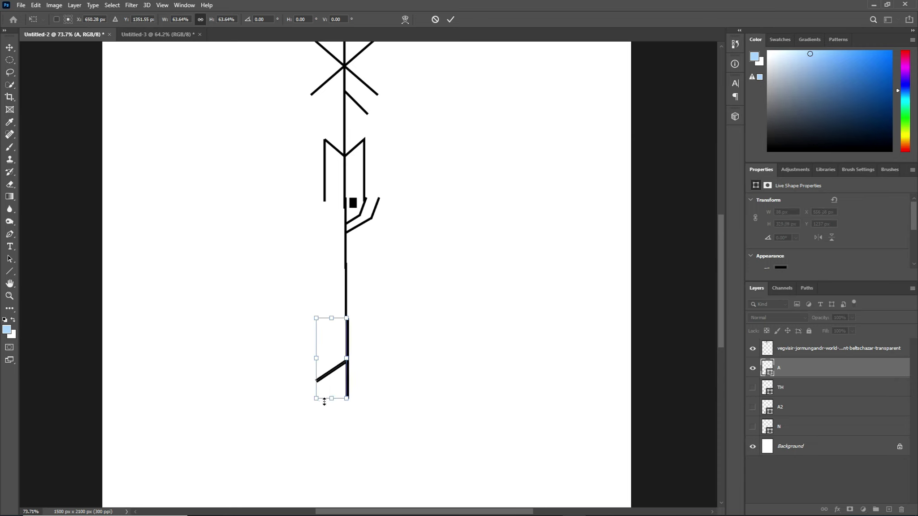
pyautogui.press('Return')
pyautogui.press('z')
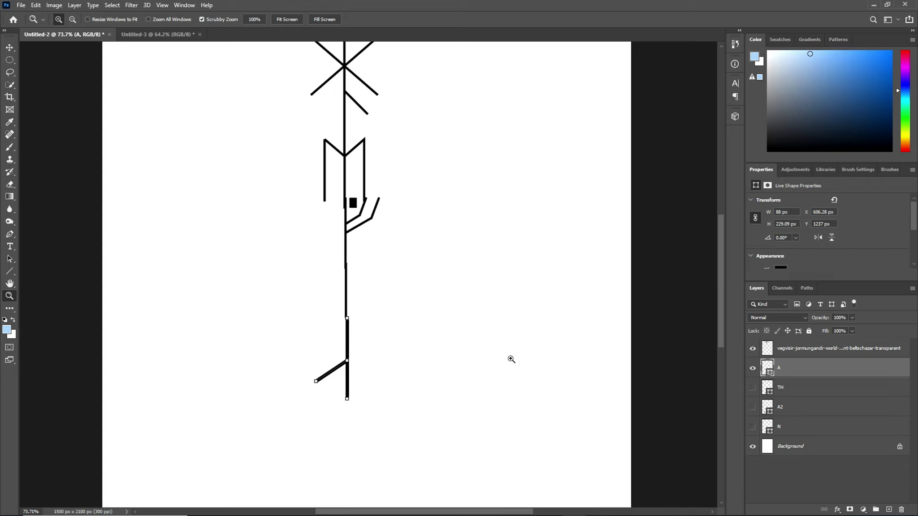
pyautogui.hotkey('ctrl', 'z')
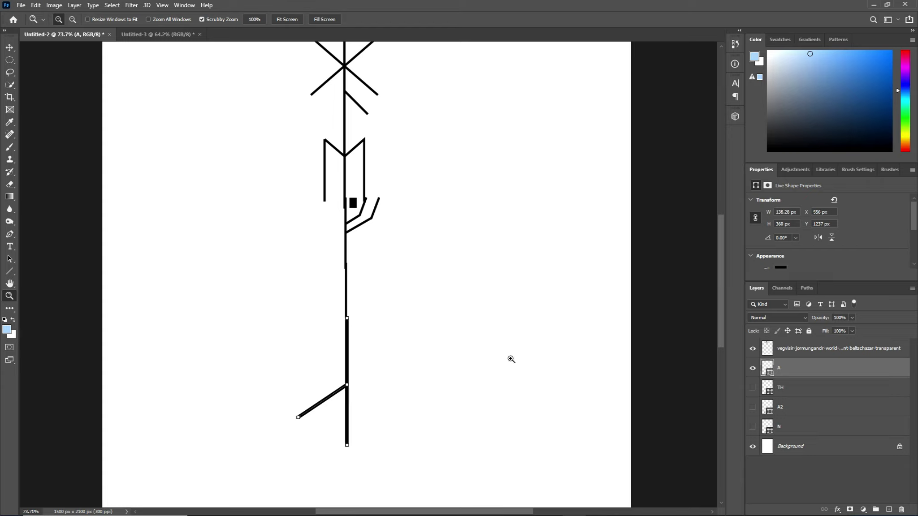
pyautogui.hotkey('ctrl', 'z')
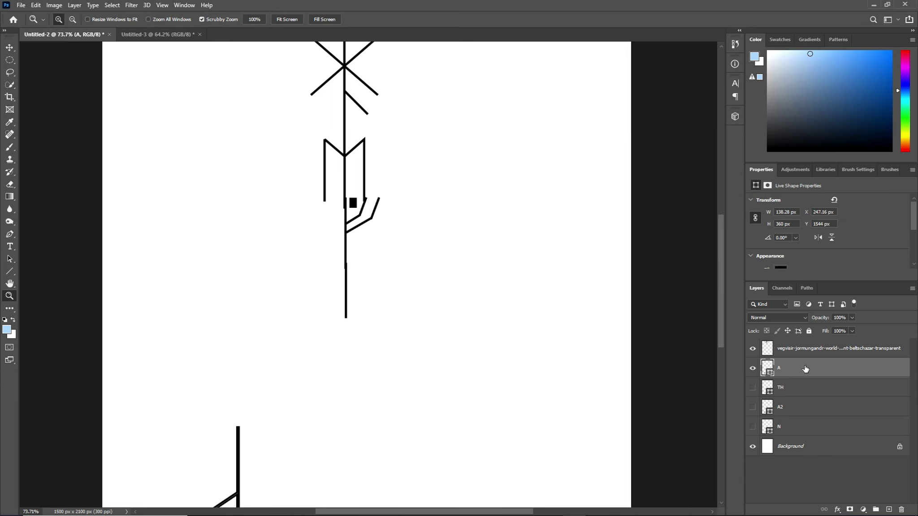
# Convert the A, TH, A2 and N rune layers to smart objects and select layer A.
pyautogui.rightClick(806, 369)
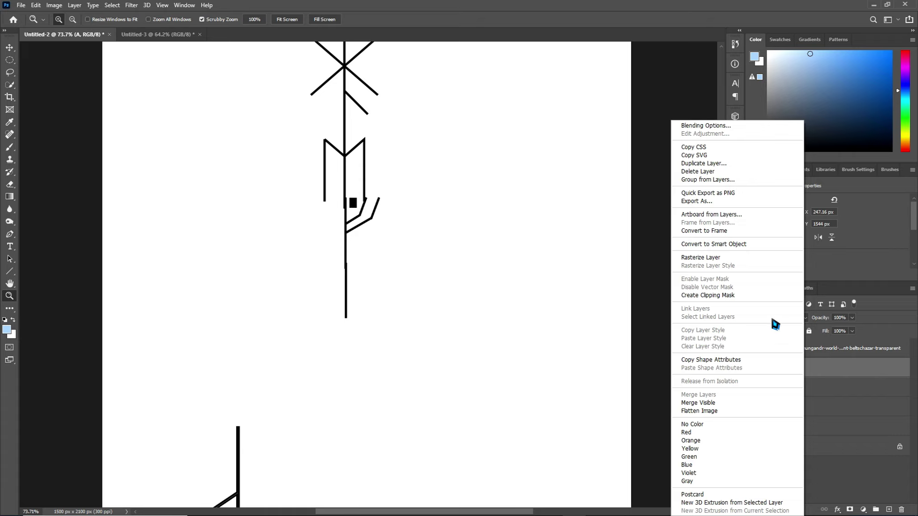
pyautogui.click(749, 246)
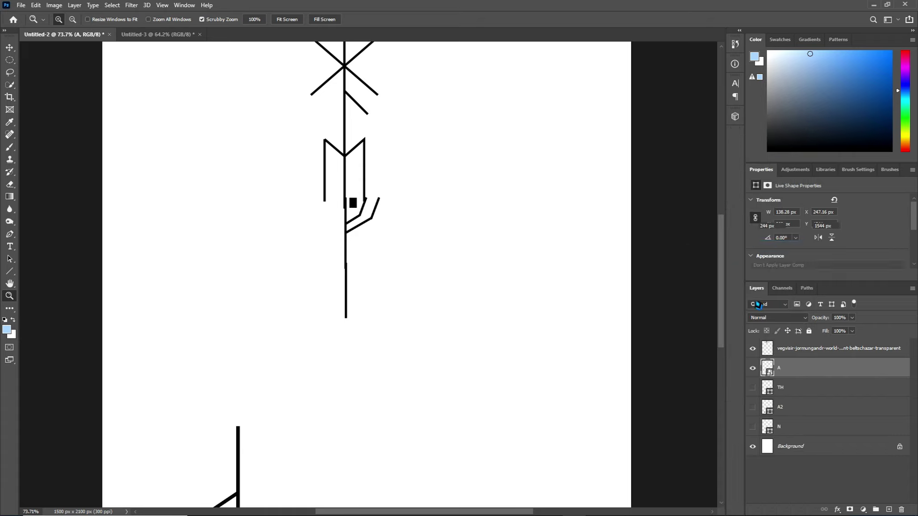
pyautogui.rightClick(812, 389)
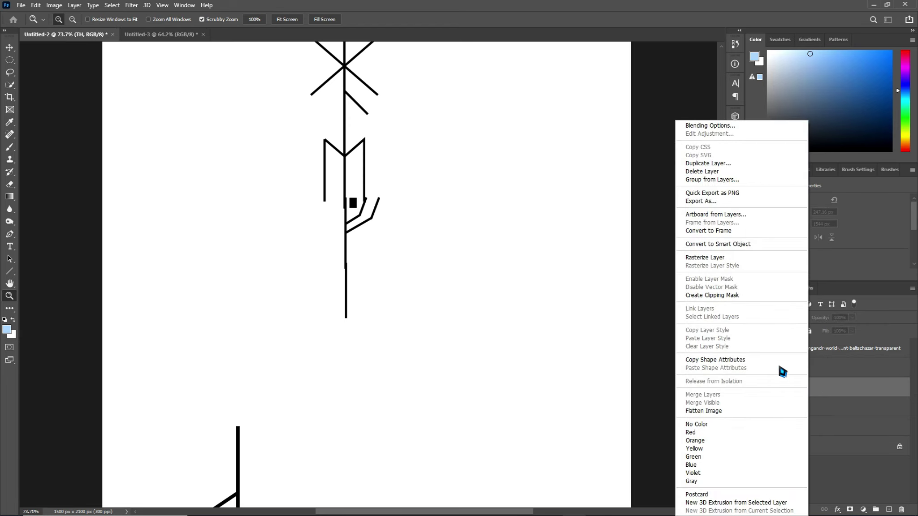
pyautogui.click(738, 245)
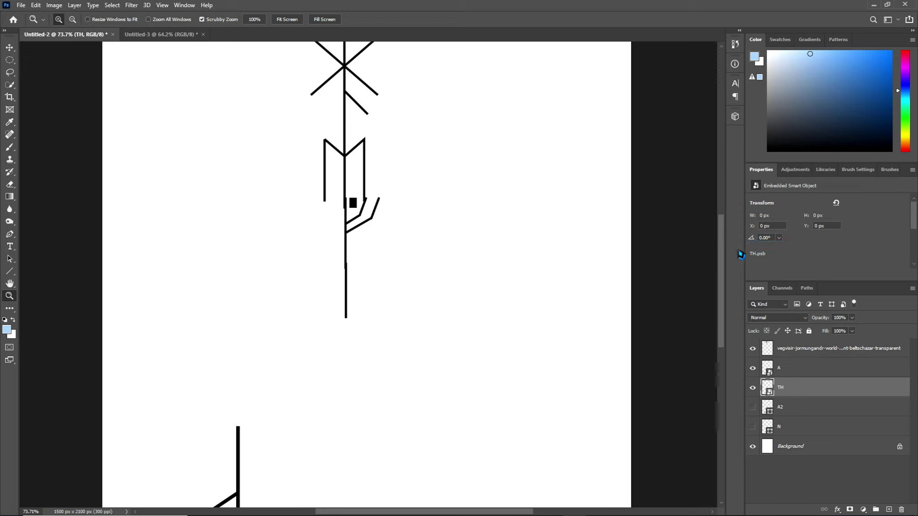
pyautogui.rightClick(802, 408)
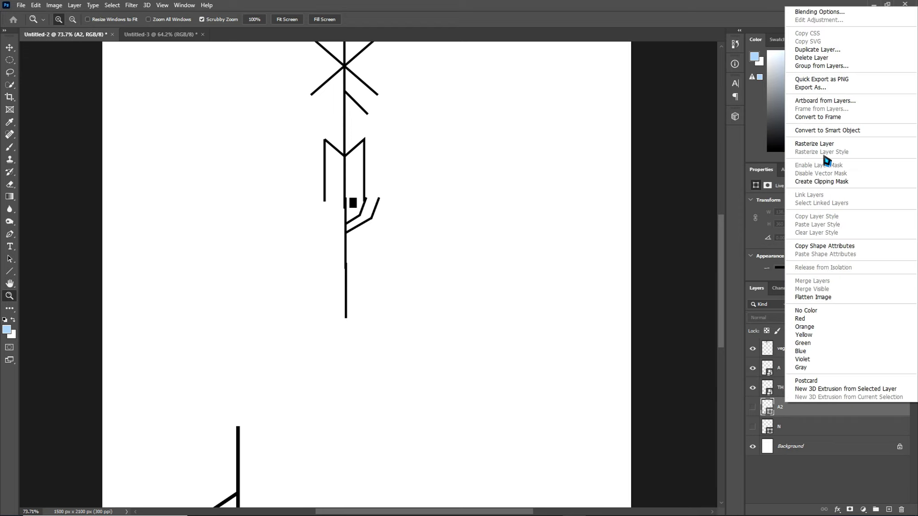
pyautogui.click(824, 130)
pyautogui.rightClick(802, 425)
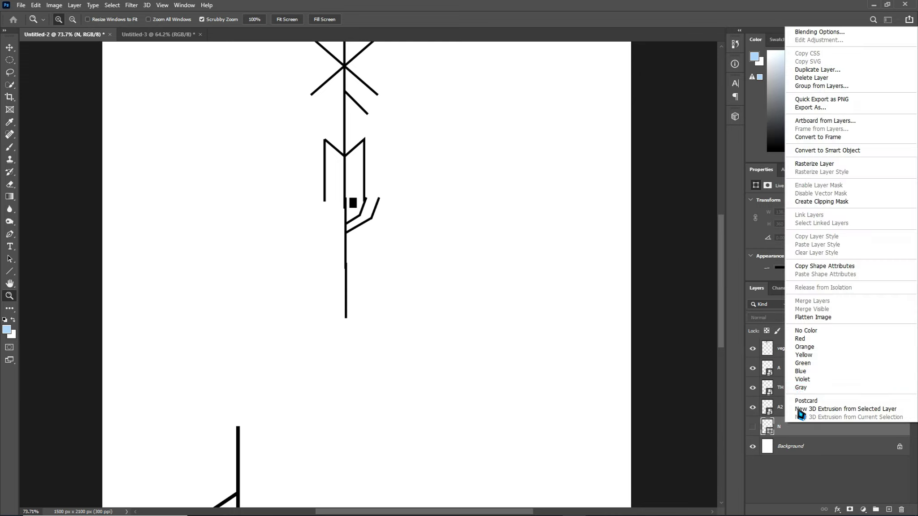
pyautogui.click(820, 151)
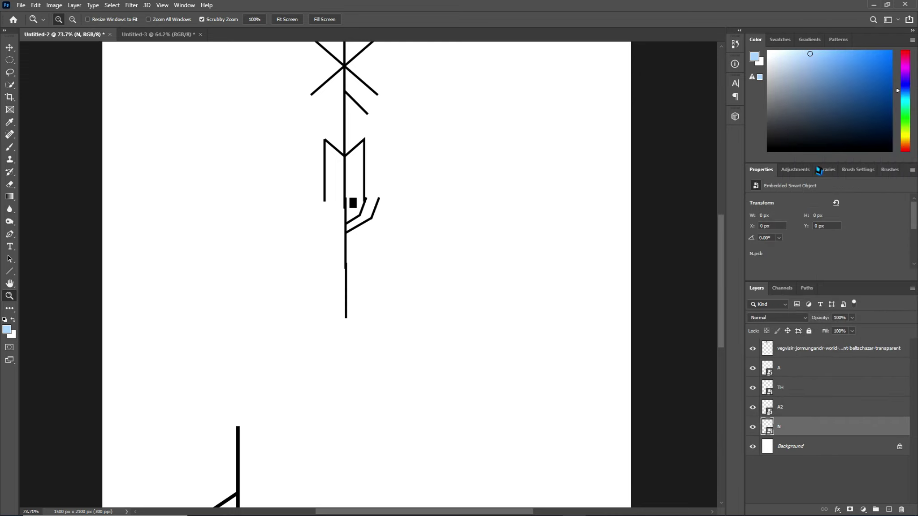
pyautogui.click(809, 371)
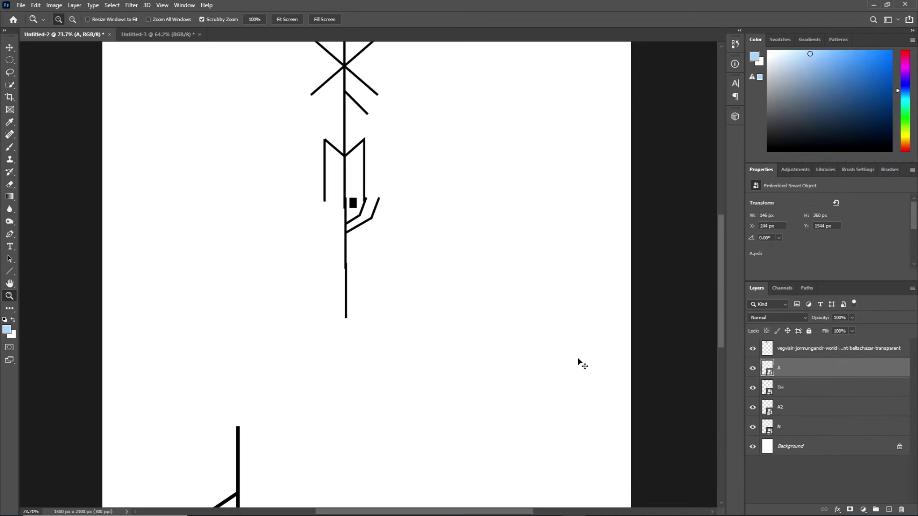
# Move the A rune up to the stem's lower end and shrink it to about 69%.
pyautogui.hotkey('ctrl', 't')
pyautogui.moveTo(219, 468)
pyautogui.mouseDown()
pyautogui.moveTo(334, 390)
pyautogui.moveTo(327, 367)
pyautogui.mouseUp()
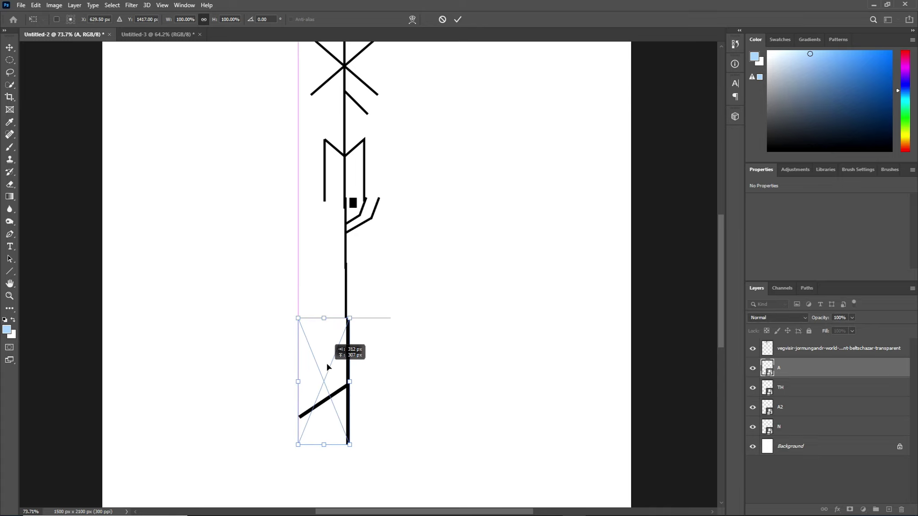
pyautogui.moveTo(328, 368); pyautogui.dragTo(328, 368)
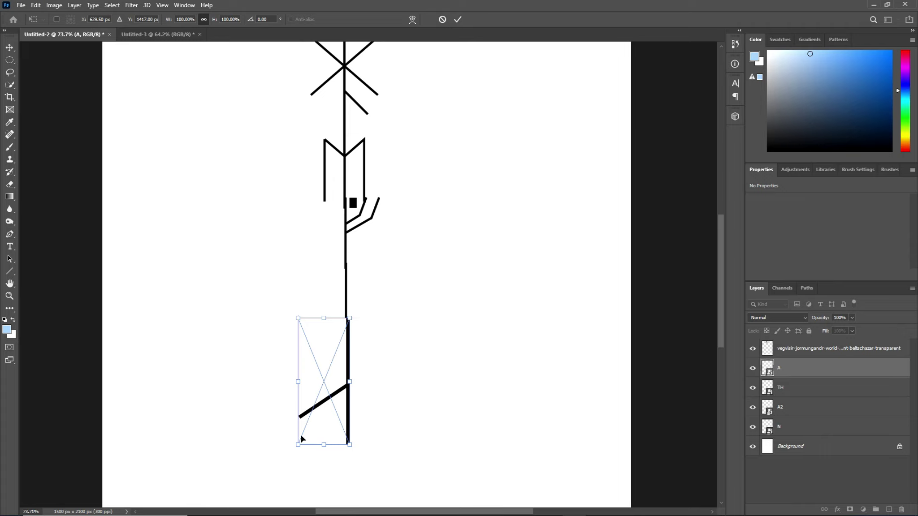
pyautogui.moveTo(301, 438); pyautogui.dragTo(301, 433)
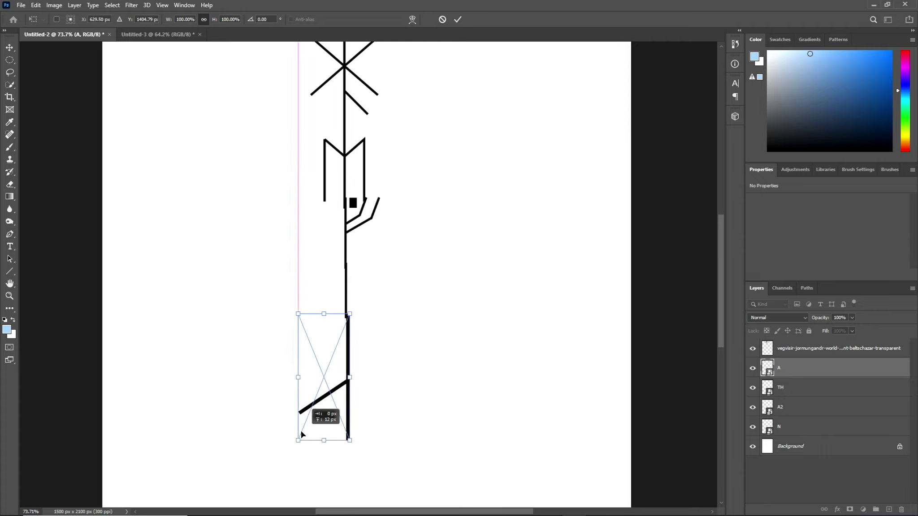
pyautogui.moveTo(298, 440); pyautogui.dragTo(325, 408)
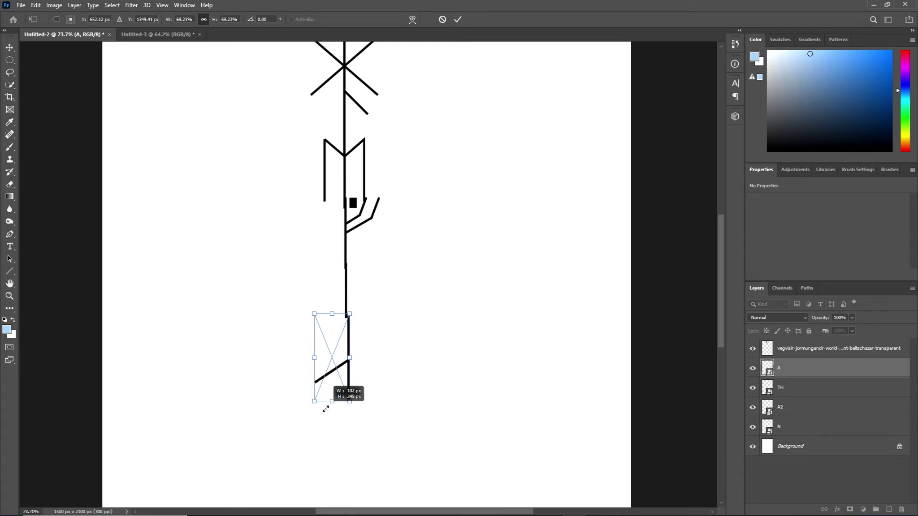
pyautogui.press('Return')
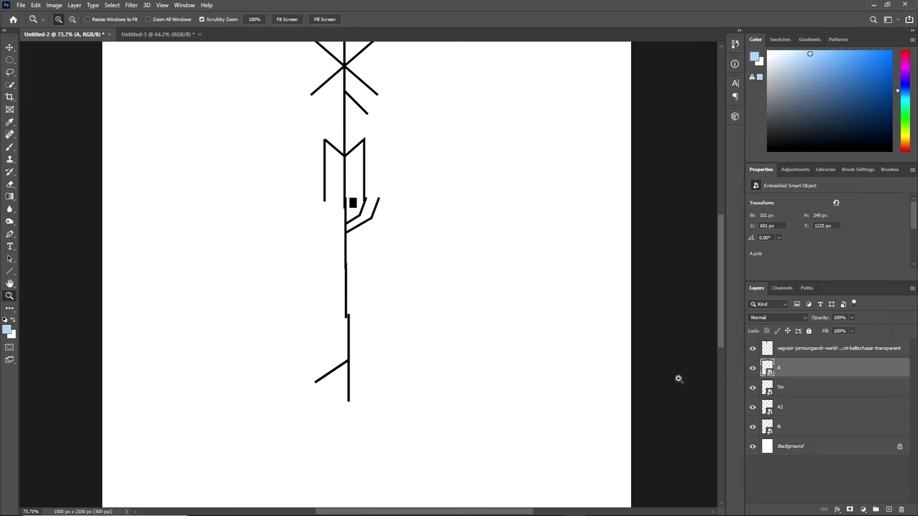
# Nudge the A rune a few pixels left in two small transforms.
pyautogui.hotkey('ctrl', 't')
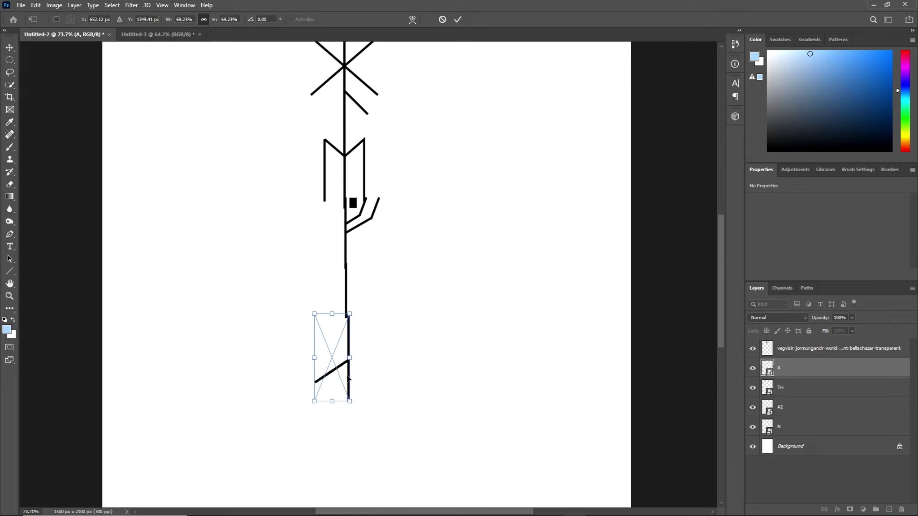
pyautogui.moveTo(346, 378); pyautogui.dragTo(345, 378)
pyautogui.press('Return')
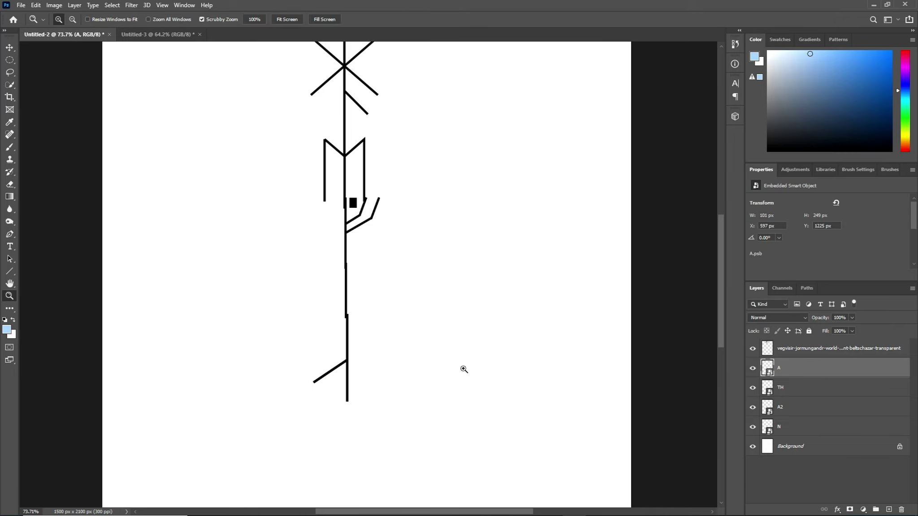
pyautogui.hotkey('ctrl', 't')
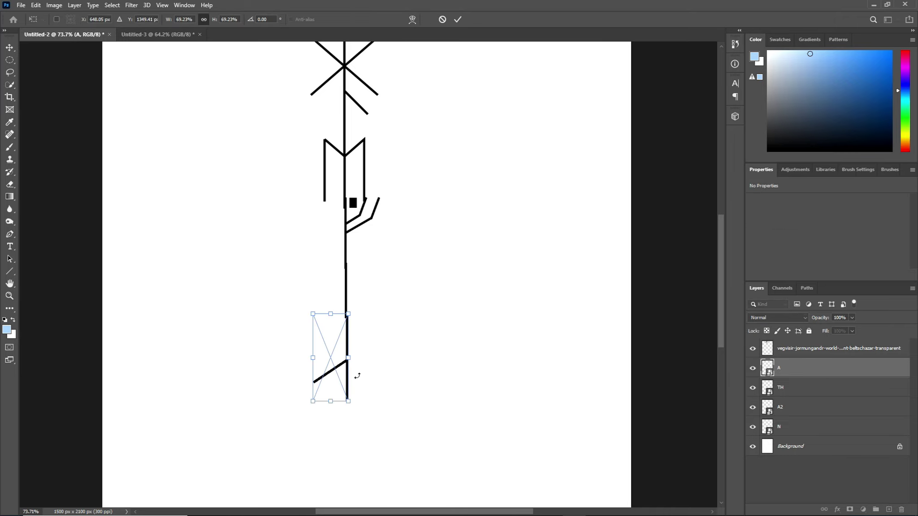
pyautogui.moveTo(340, 374); pyautogui.dragTo(341, 370)
pyautogui.press('Return')
pyautogui.press('z')
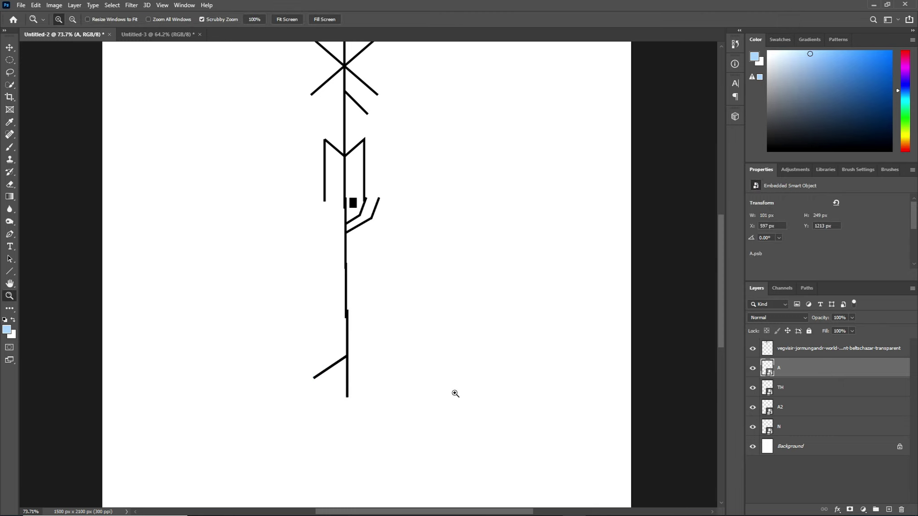
# Slide the A rune down and right until its upright meets the stem.
pyautogui.hotkey('ctrl', 't')
pyautogui.moveTo(334, 369); pyautogui.dragTo(332, 373)
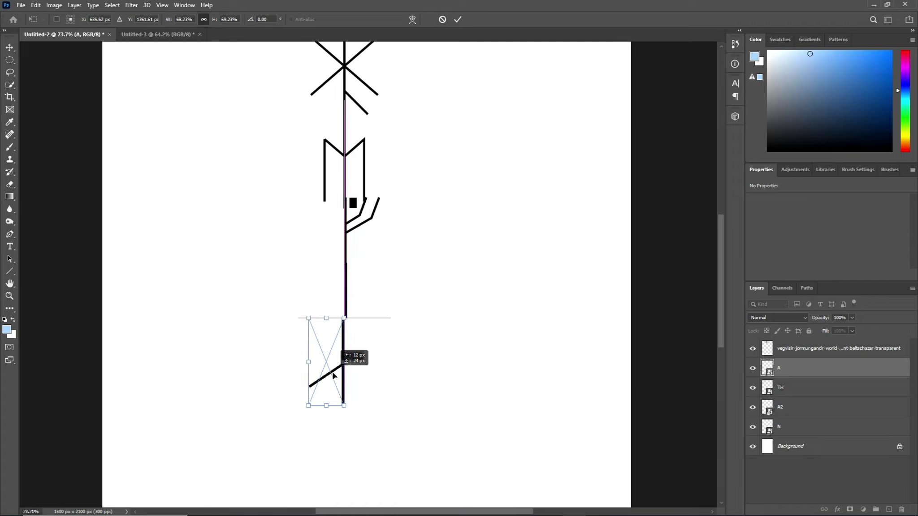
pyautogui.moveTo(332, 376); pyautogui.dragTo(336, 371)
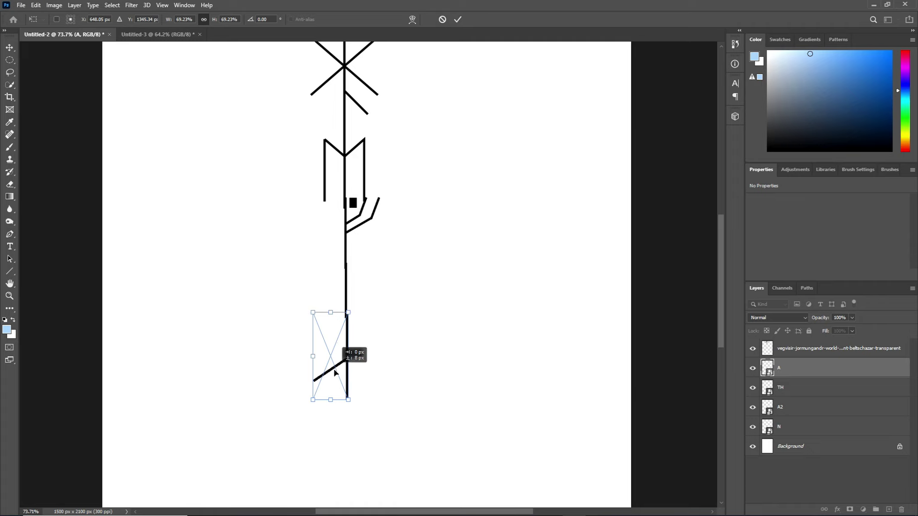
pyautogui.moveTo(336, 370); pyautogui.dragTo(333, 389)
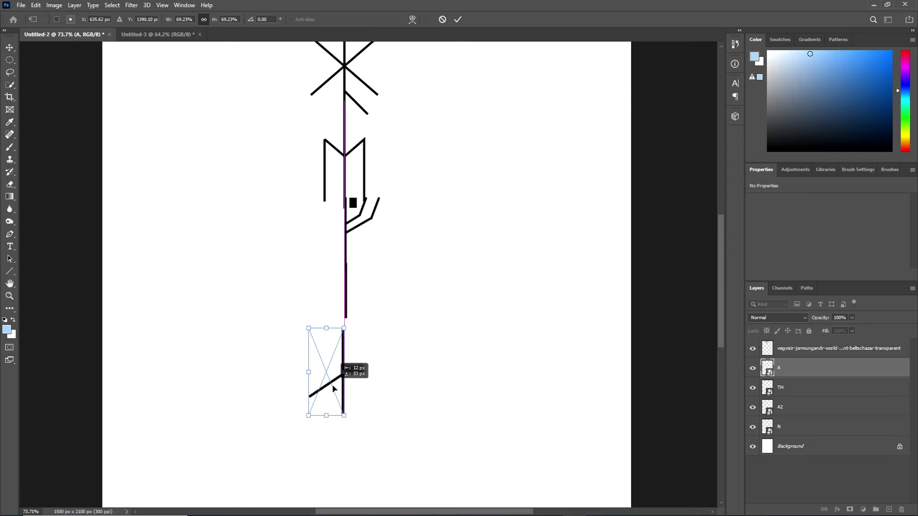
pyautogui.moveTo(335, 386); pyautogui.dragTo(335, 380)
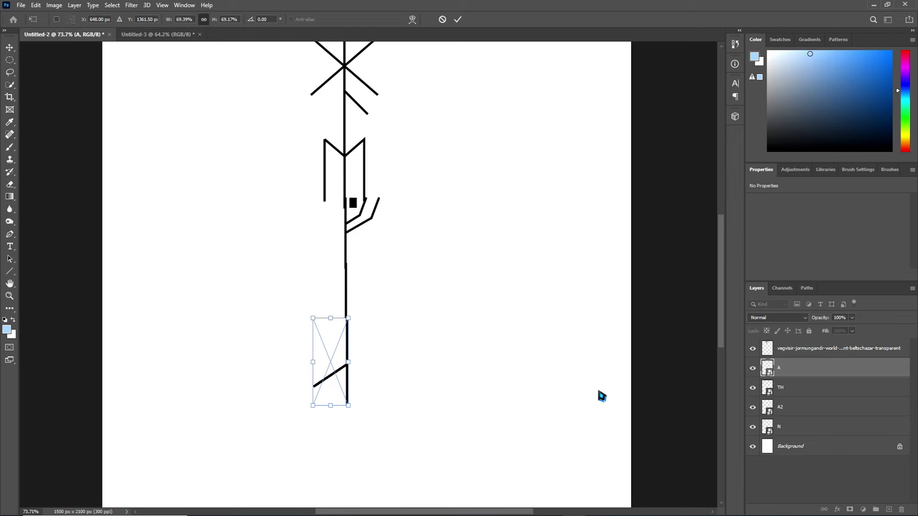
pyautogui.click(838, 359)
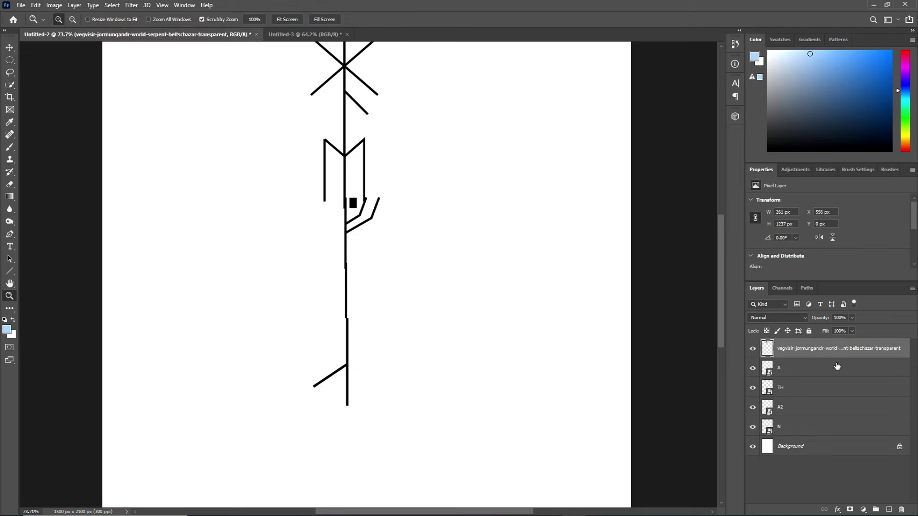
# Nudge the A rune a few pixels left and right until its upright lines up with the stem.
pyautogui.click(838, 367)
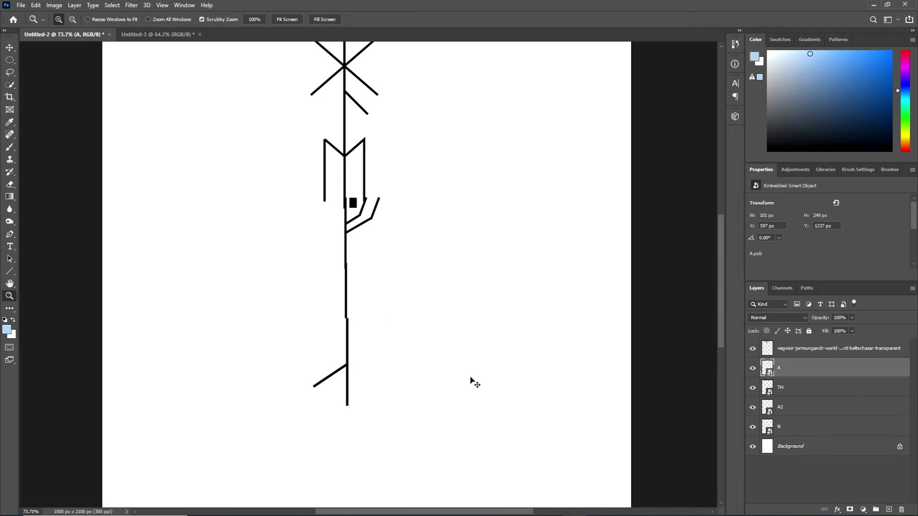
pyautogui.hotkey('ctrl', 't')
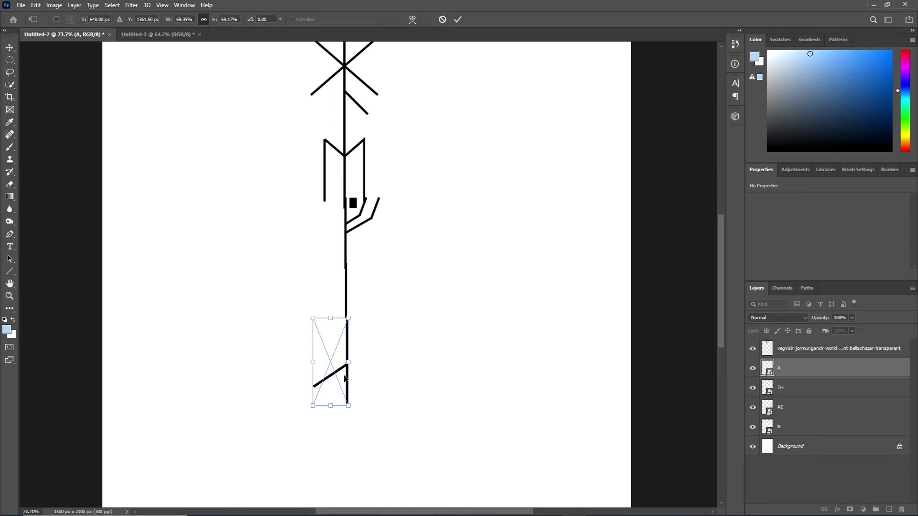
pyautogui.moveTo(345, 379); pyautogui.dragTo(343, 380)
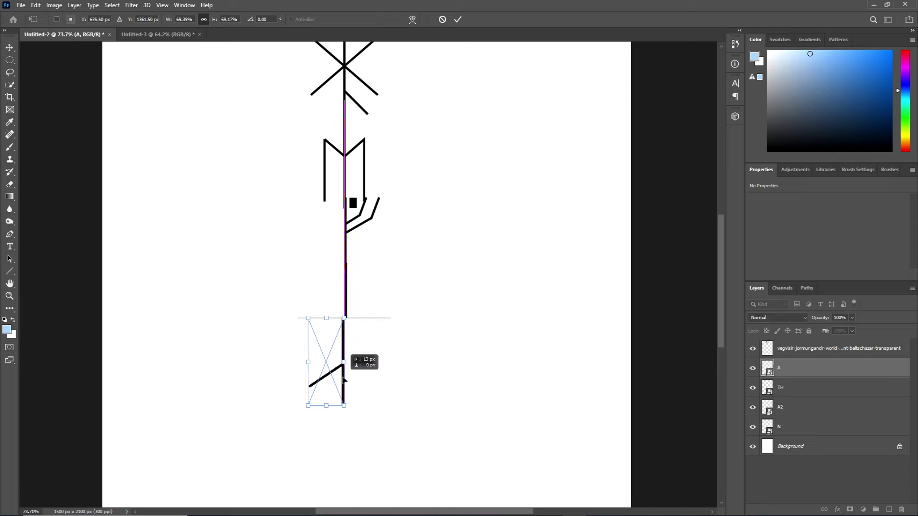
pyautogui.moveTo(344, 380); pyautogui.dragTo(344, 381)
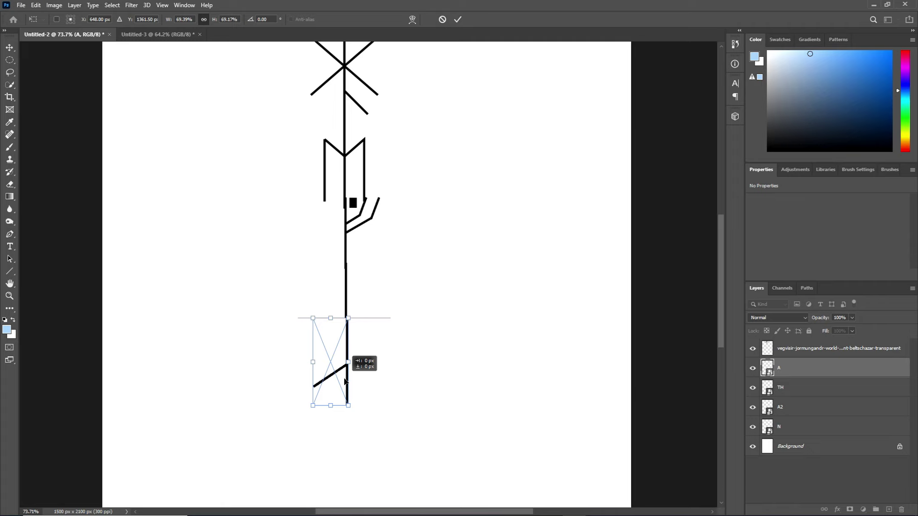
pyautogui.moveTo(345, 381); pyautogui.dragTo(343, 379)
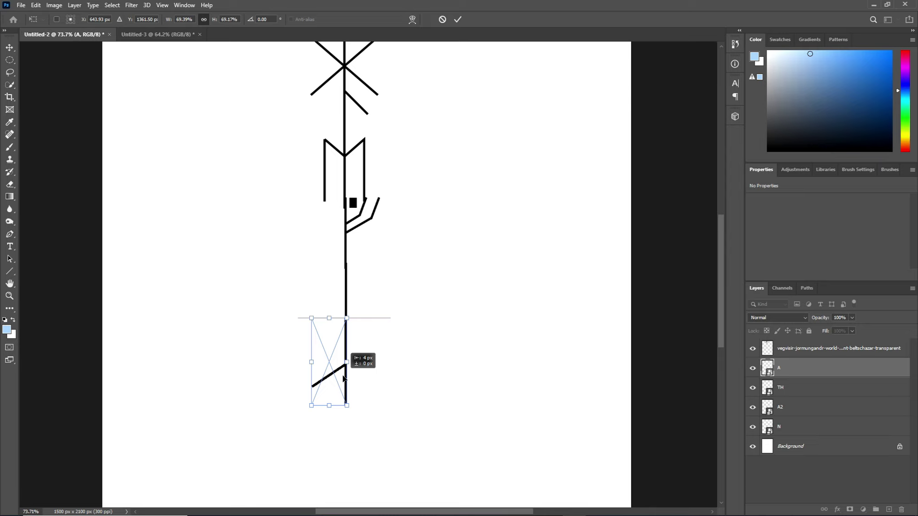
pyautogui.moveTo(343, 379); pyautogui.dragTo(345, 380)
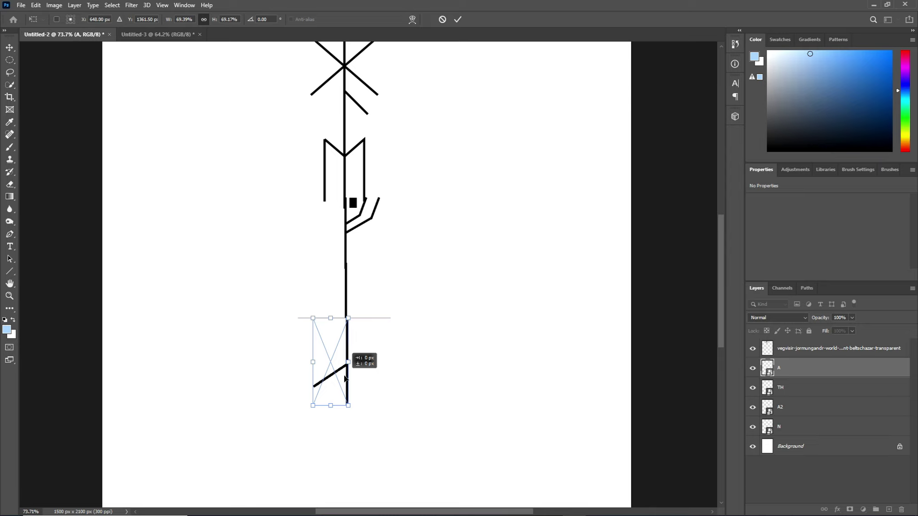
pyautogui.moveTo(345, 381); pyautogui.dragTo(342, 379)
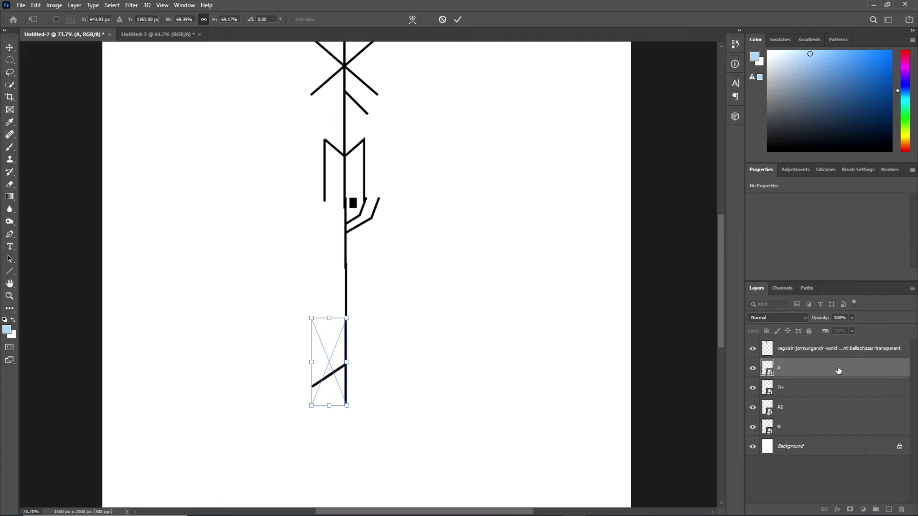
pyautogui.press('Return')
pyautogui.press('z')
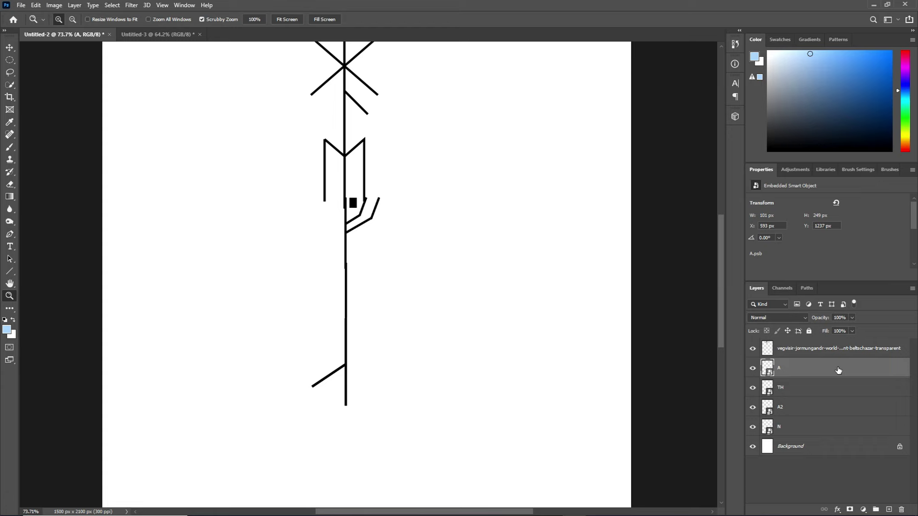
pyautogui.click(832, 385)
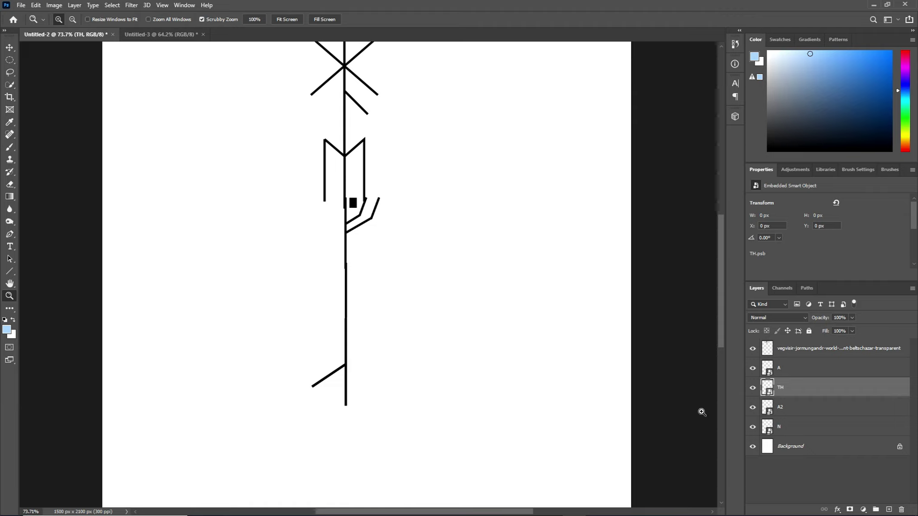
pyautogui.scroll(2, 601, 411)
pyautogui.scroll(3, 578, 359)
pyautogui.scroll(5, 547, 312)
pyautogui.scroll(10, 533, 317)
pyautogui.scroll(-5, 515, 330)
pyautogui.scroll(-10, 516, 330)
pyautogui.scroll(-10, 515, 331)
pyautogui.scroll(-4, 516, 329)
pyautogui.scroll(3, 516, 327)
pyautogui.scroll(5, 516, 326)
pyautogui.scroll(2, 518, 327)
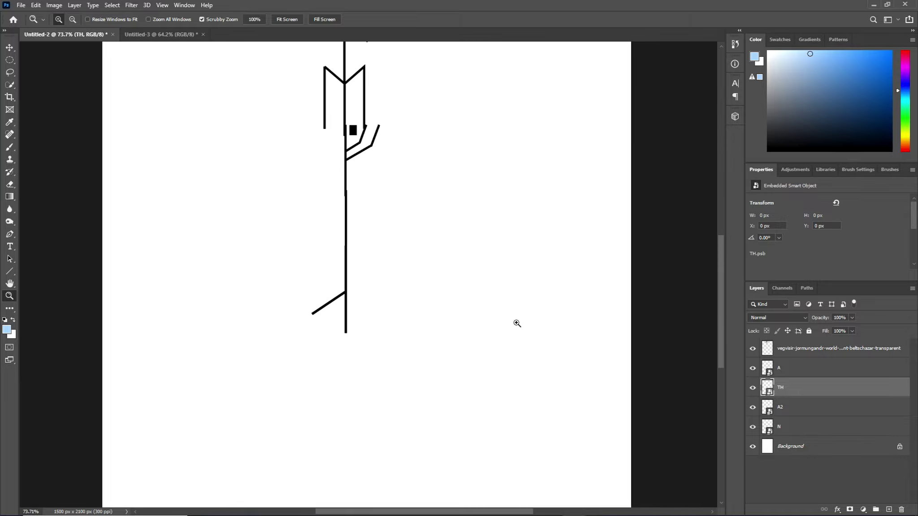
pyautogui.hotkey('ctrl', 't')
pyautogui.moveTo(481, 408)
pyautogui.mouseDown()
pyautogui.moveTo(380, 405)
pyautogui.moveTo(476, 396)
pyautogui.mouseUp()
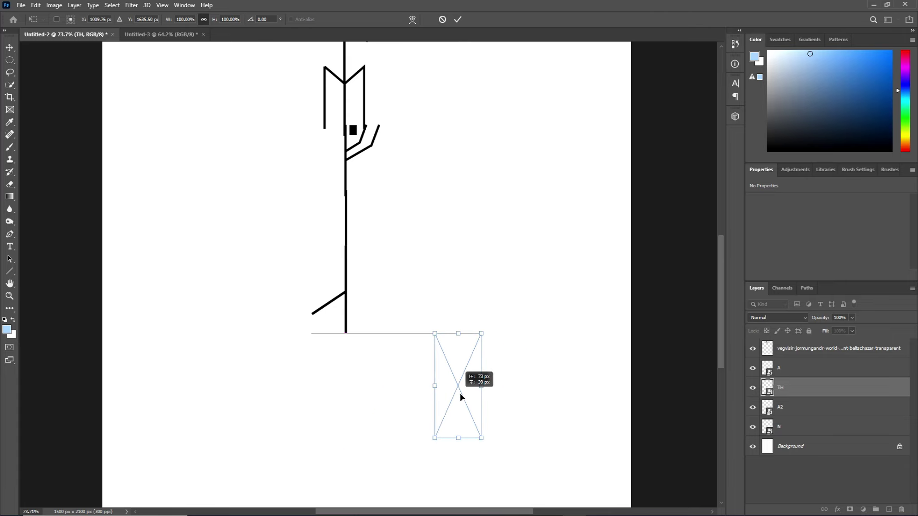
pyautogui.press('Return')
pyautogui.press('z')
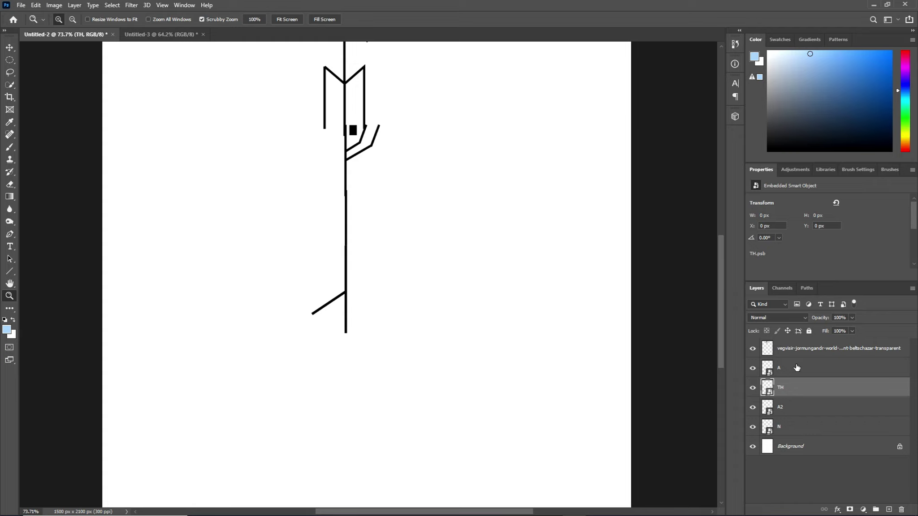
pyautogui.hotkey('ctrl', ',')
pyautogui.hotkey('ctrl', ',')
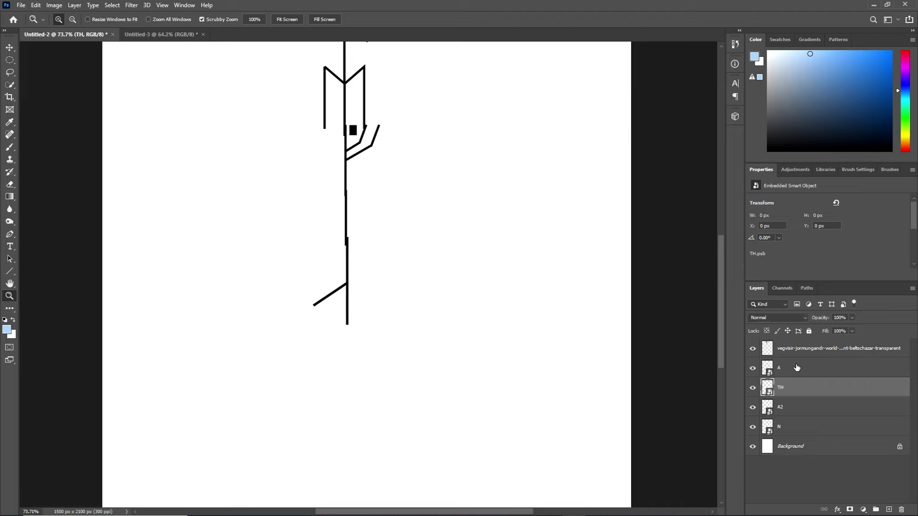
# Undo the lower rune's last move, select layer A, and show the TH and N runes.
pyautogui.hotkey('ctrl', 'z')
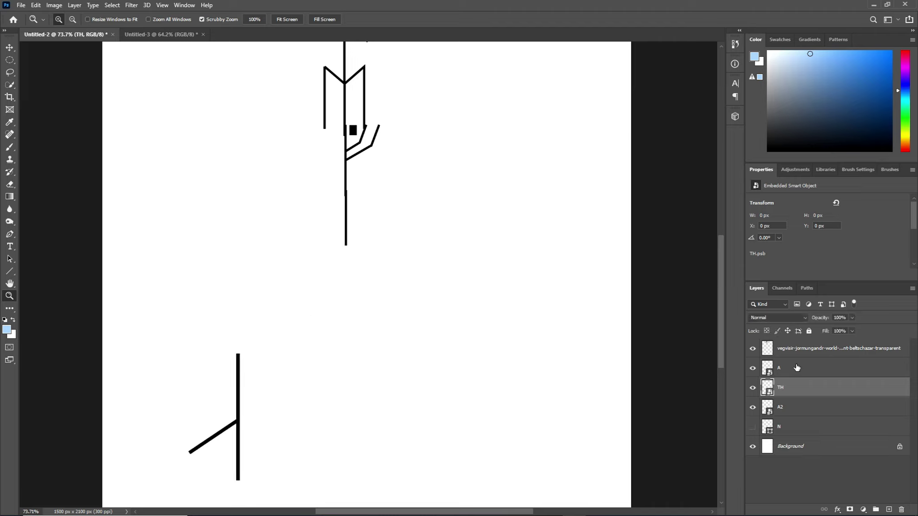
pyautogui.hotkey('ctrl', ',')
pyautogui.click(797, 368)
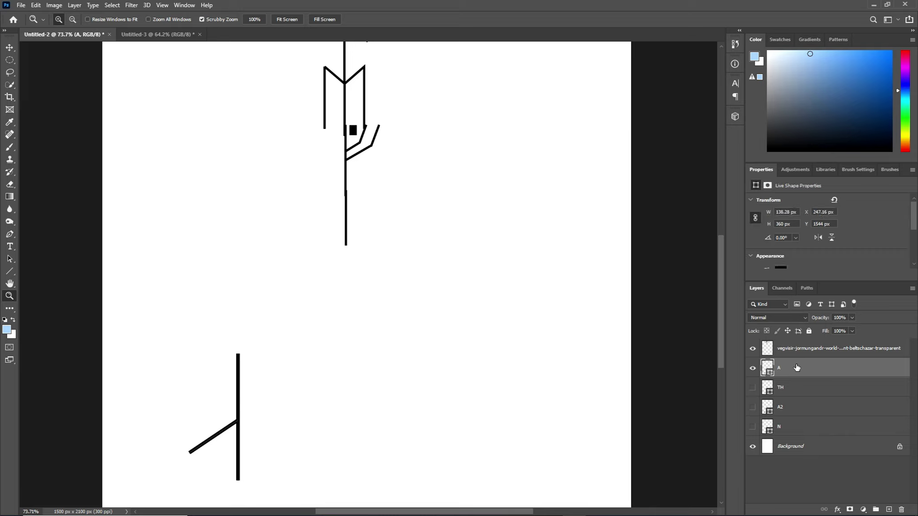
pyautogui.click(752, 387)
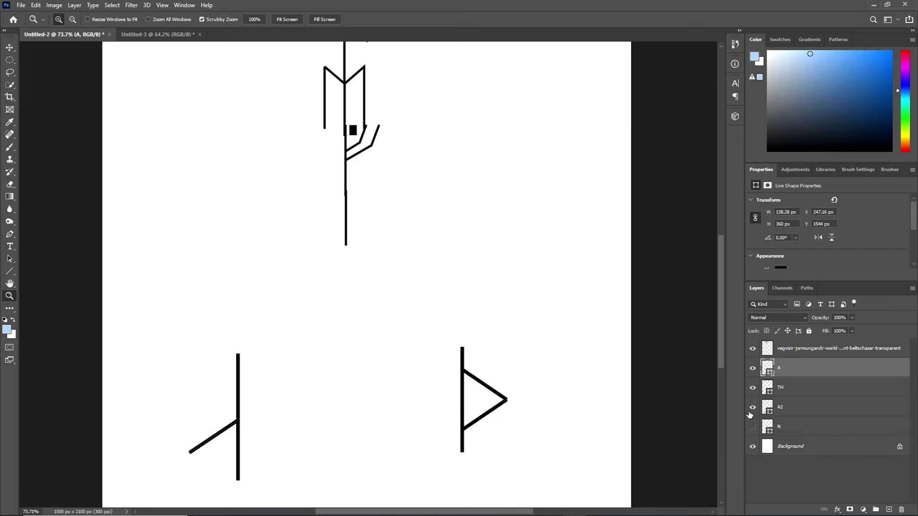
pyautogui.click(752, 426)
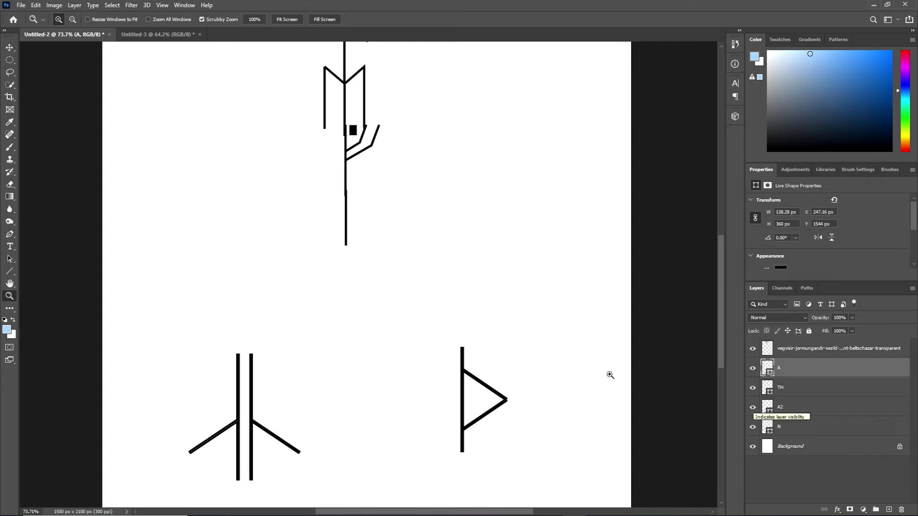
pyautogui.scroll(2, 550, 373)
pyautogui.scroll(1, 516, 300)
pyautogui.scroll(1, 479, 233)
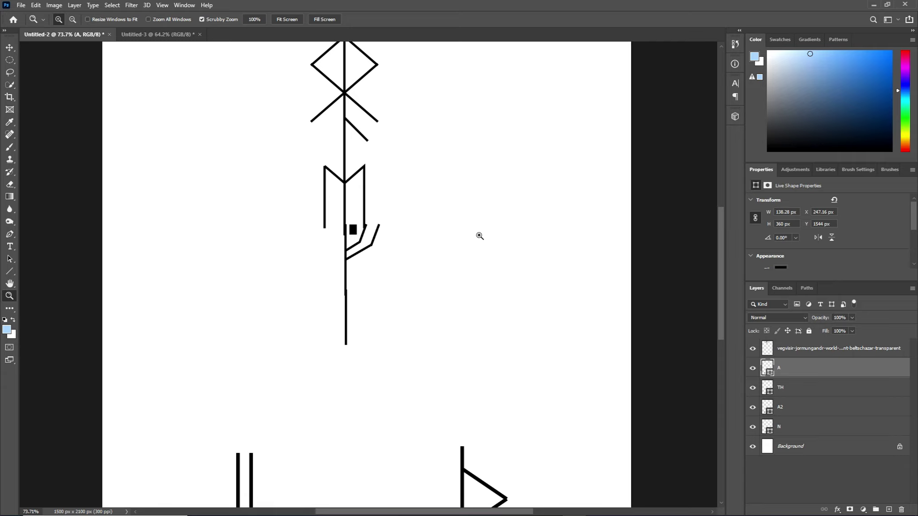
pyautogui.scroll(1, 482, 246)
pyautogui.scroll(10, 483, 258)
pyautogui.scroll(-4, 484, 259)
pyautogui.scroll(-6, 487, 264)
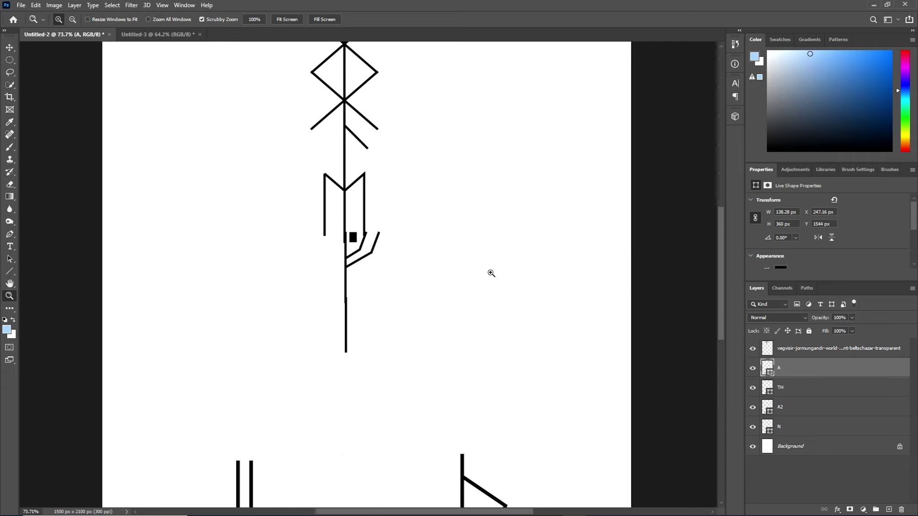
pyautogui.scroll(-4, 491, 273)
pyautogui.scroll(-1, 497, 303)
pyautogui.scroll(3, 498, 303)
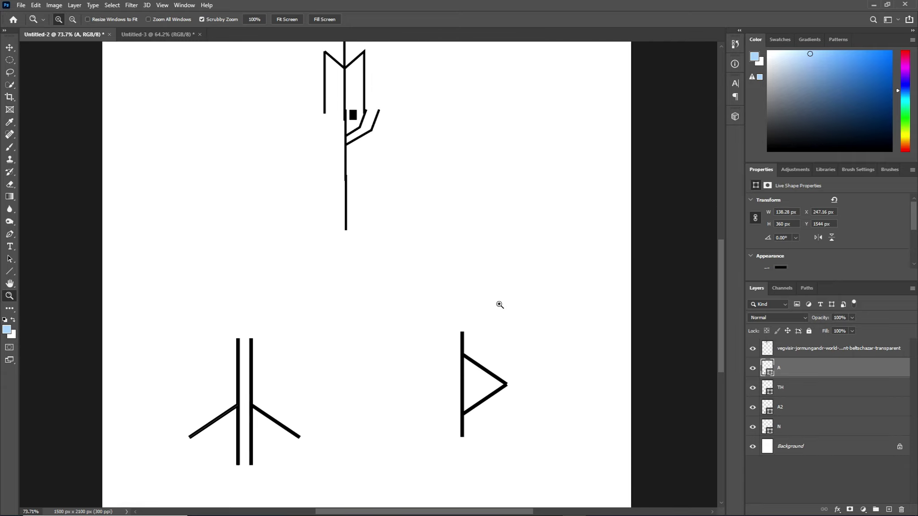
# Toggle the thorn rune and layer A visibility to compare, leaving both shown.
pyautogui.click(753, 388)
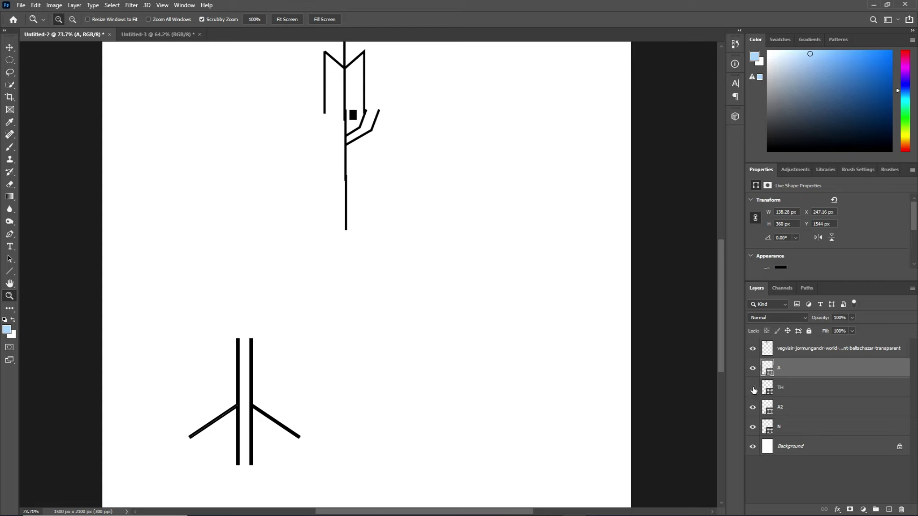
pyautogui.click(753, 388)
pyautogui.click(753, 368)
pyautogui.click(753, 368)
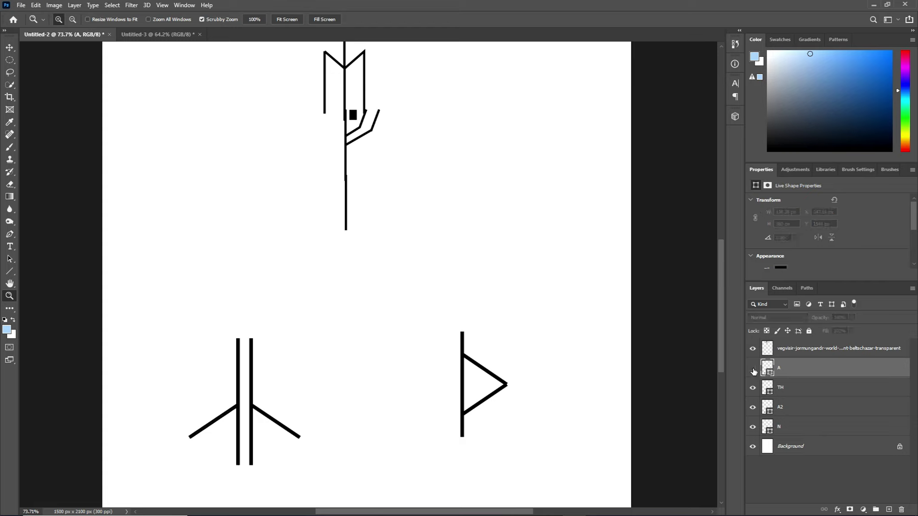
pyautogui.click(753, 368)
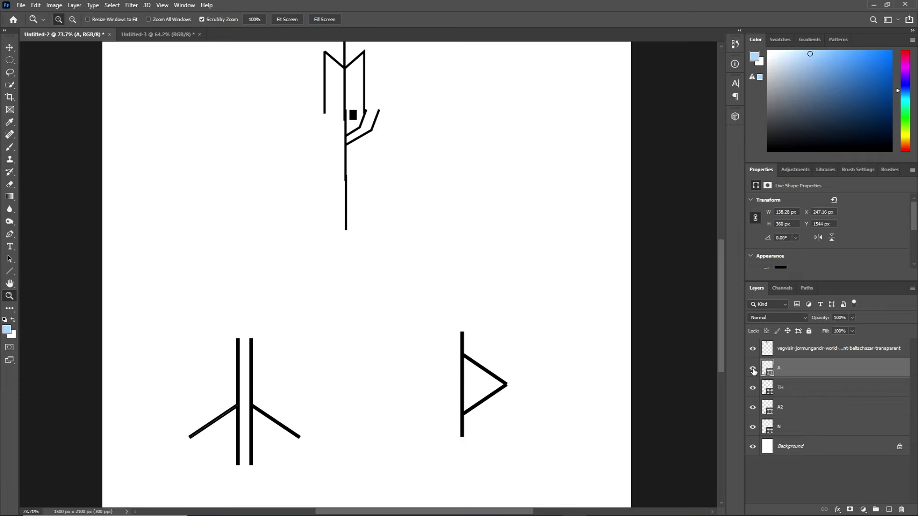
pyautogui.scroll(2, 527, 385)
pyautogui.scroll(2, 527, 385)
pyautogui.scroll(8, 527, 385)
pyautogui.scroll(3, 526, 385)
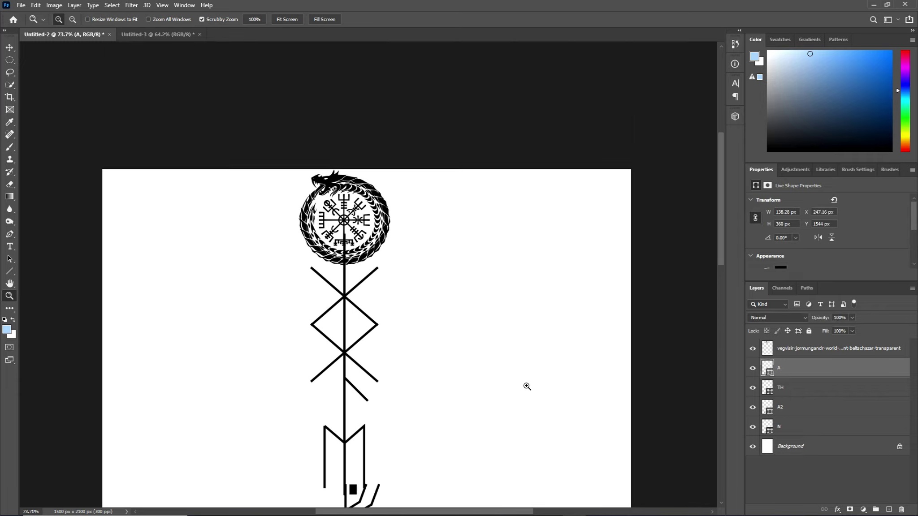
pyautogui.scroll(-7, 527, 386)
pyautogui.scroll(-9, 527, 386)
pyautogui.scroll(-2, 527, 387)
pyautogui.scroll(2, 527, 386)
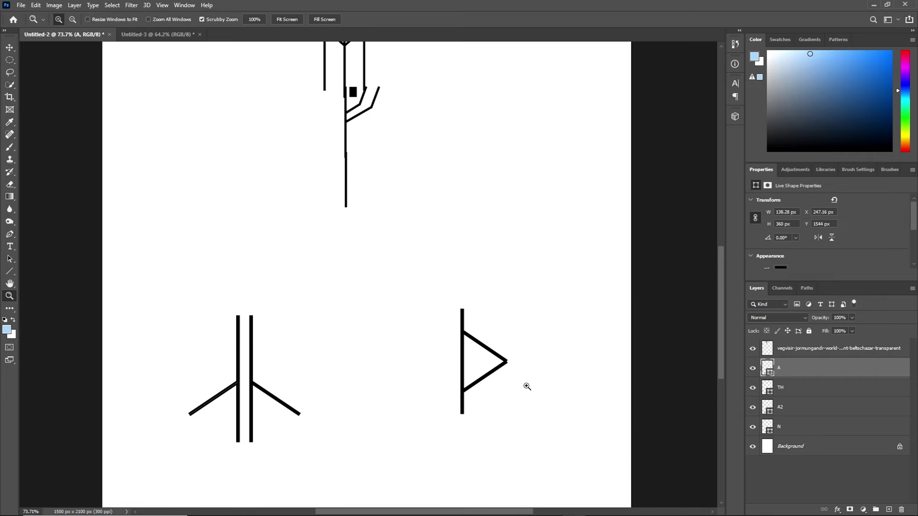
pyautogui.click(753, 427)
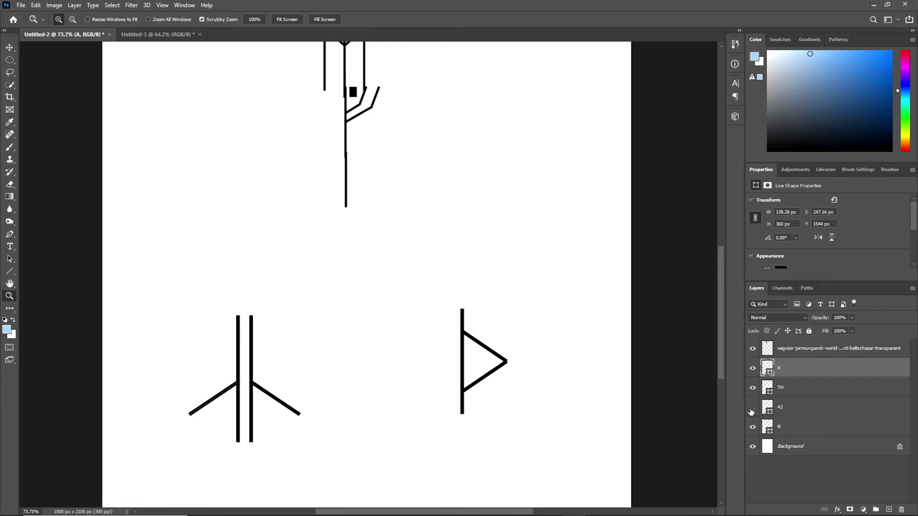